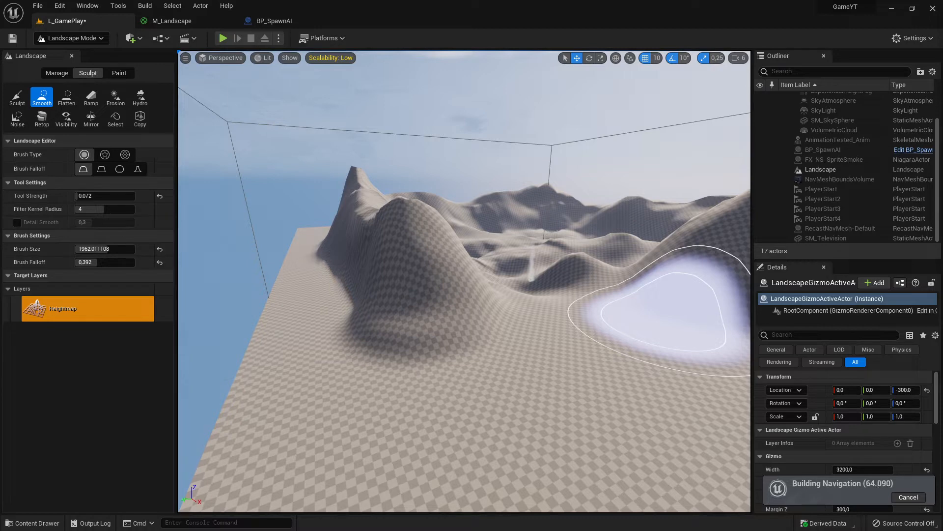
Switch to Chrome and review the Landscape Quick Start Guide from the end of the sculpting section to the start of Creating Landscape Materials
{"action": "key", "text": "alt+Tab"}
{"action": "key", "text": "alt+Tab"}
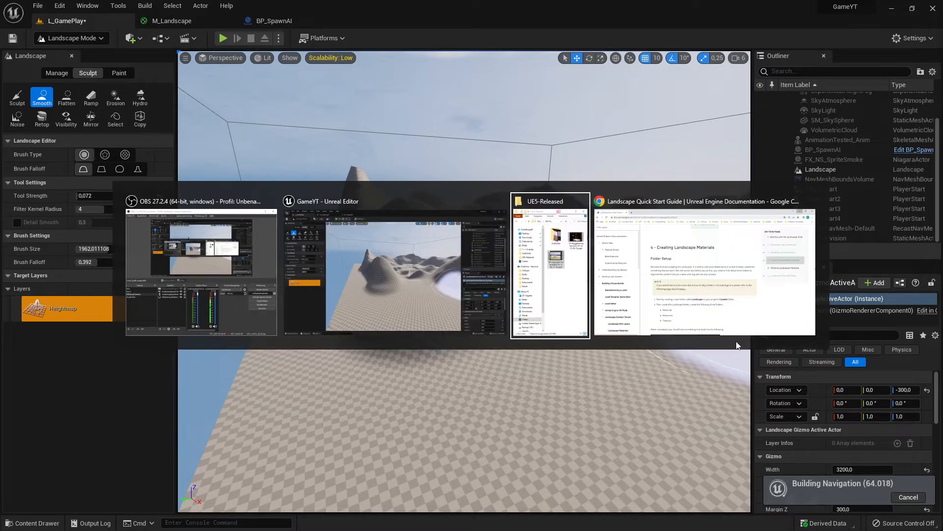
{"action": "key", "text": "alt+Tab"}
{"action": "key", "text": "alt+Tab"}
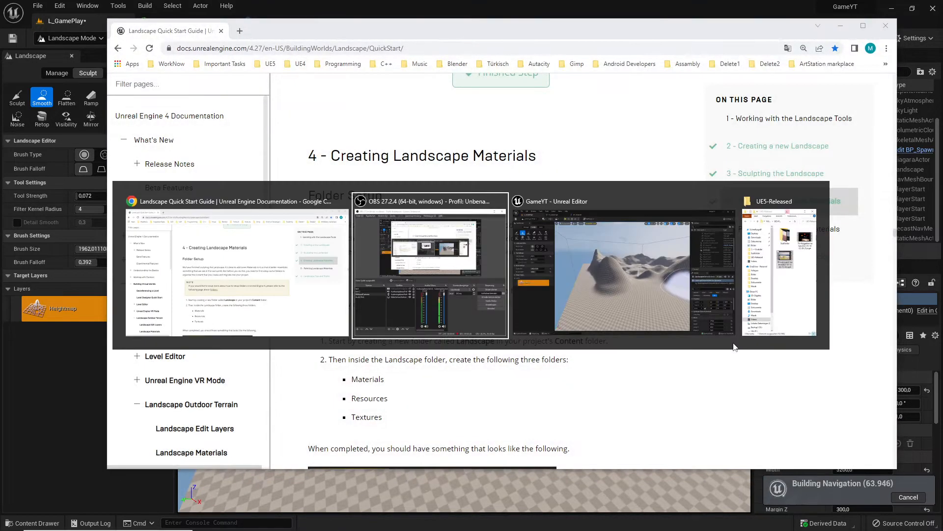
{"action": "key", "text": "alt+Tab"}
{"action": "key", "text": "alt+Tab"}
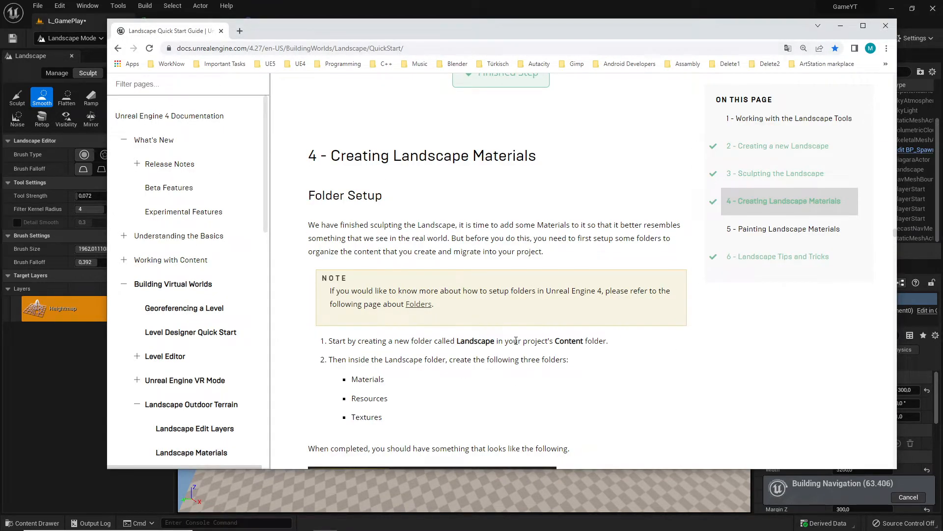
{"action": "scroll", "coordinate": [551, 302], "scroll_direction": "up", "scroll_amount": 1}
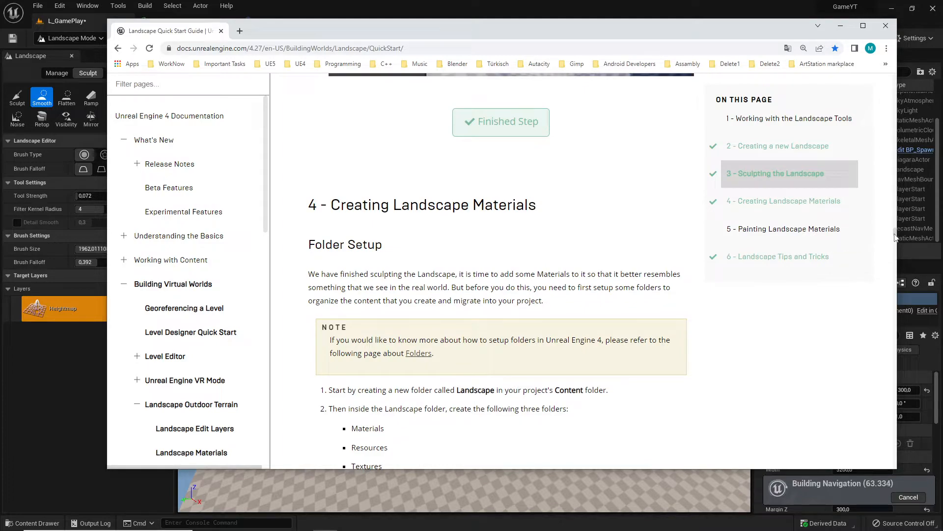
{"action": "scroll", "coordinate": [587, 206], "scroll_direction": "up", "scroll_amount": 5}
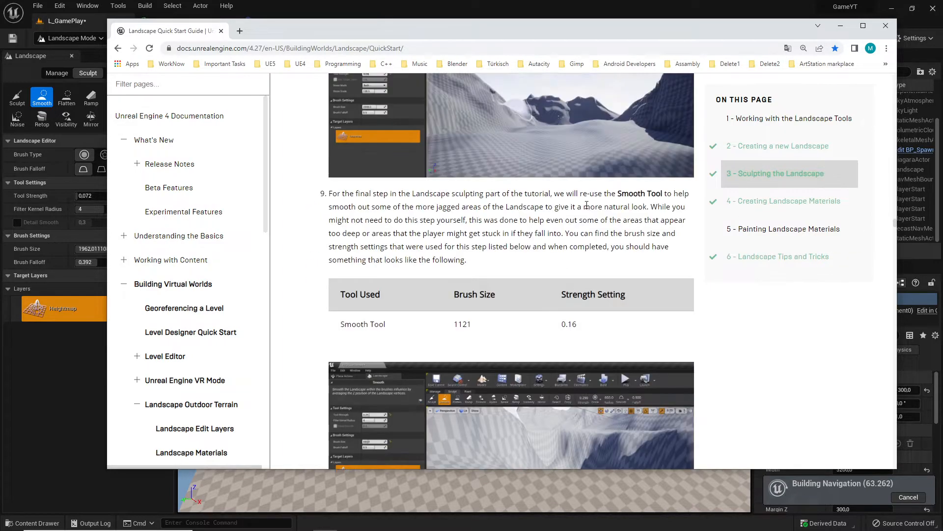
{"action": "scroll", "coordinate": [634, 223], "scroll_direction": "up", "scroll_amount": 15}
{"action": "scroll", "coordinate": [609, 222], "scroll_direction": "down", "scroll_amount": 18}
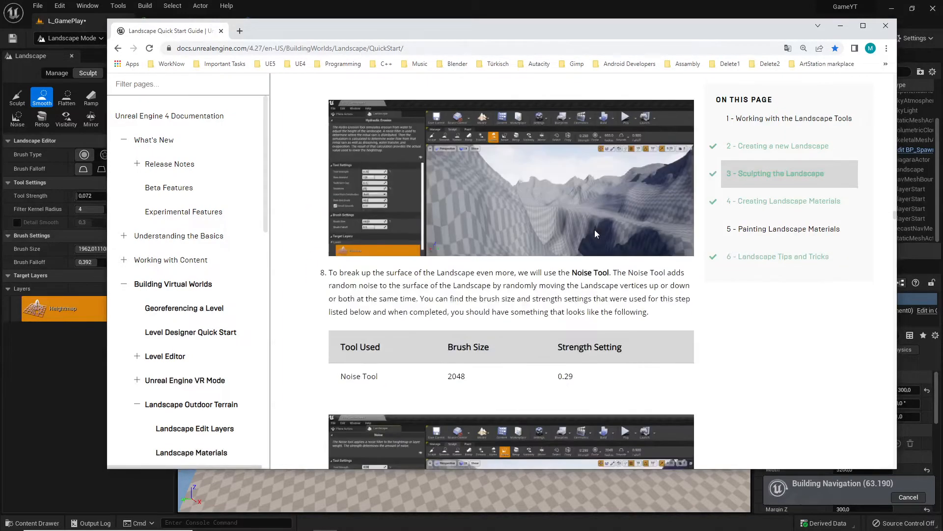
{"action": "scroll", "coordinate": [615, 256], "scroll_direction": "down", "scroll_amount": 5}
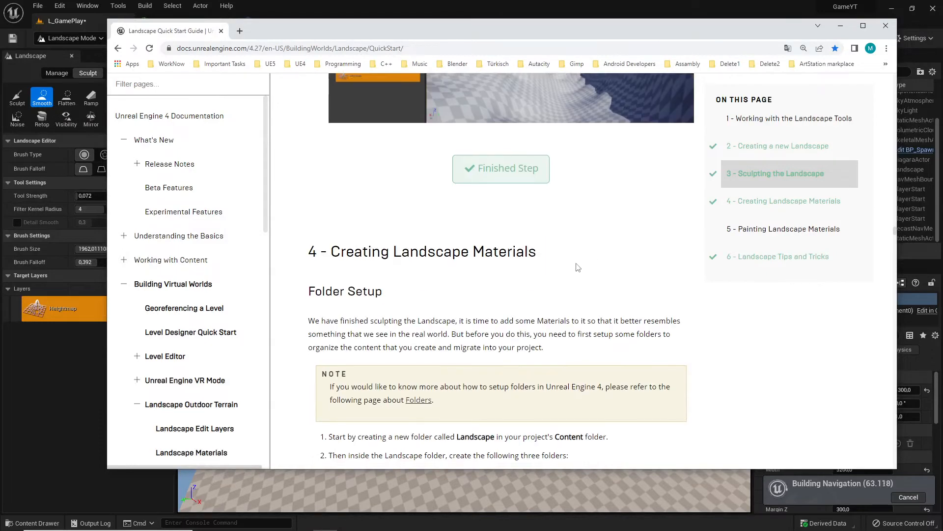
{"action": "scroll", "coordinate": [584, 265], "scroll_direction": "down", "scroll_amount": 3}
{"action": "scroll", "coordinate": [496, 196], "scroll_direction": "up", "scroll_amount": 2}
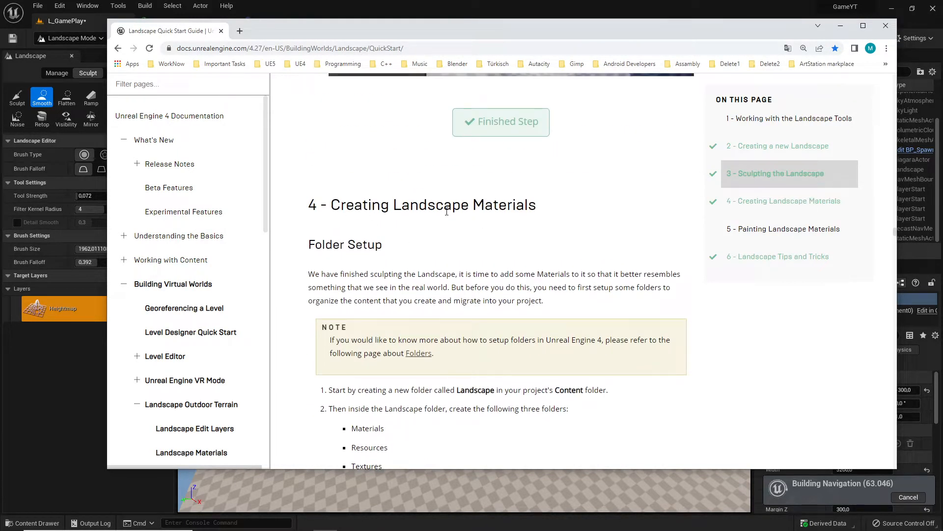
Examine the guide's Creating Landscape Materials section, covering folder setup, texture migration, material creation and the node network, then return to Unreal Editor
{"action": "scroll", "coordinate": [592, 286], "scroll_direction": "down", "scroll_amount": 6}
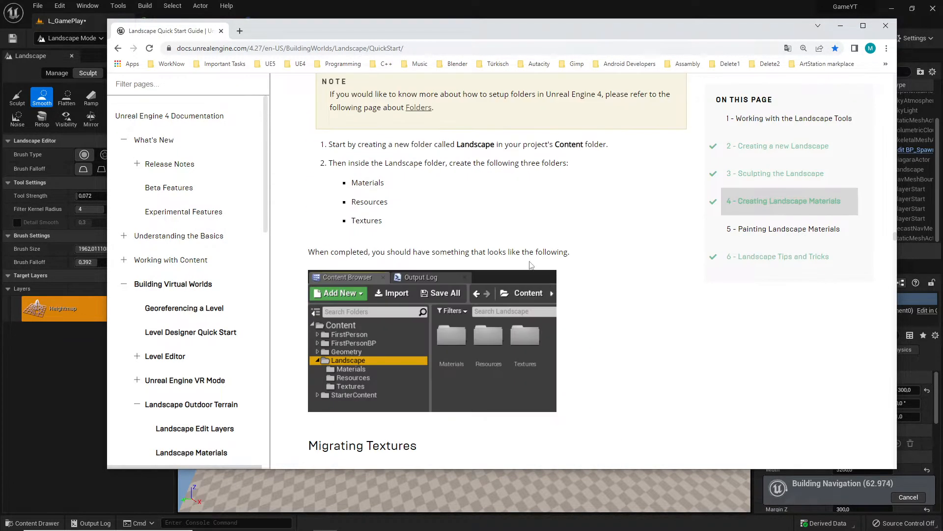
{"action": "scroll", "coordinate": [561, 294], "scroll_direction": "down", "scroll_amount": 16}
{"action": "scroll", "coordinate": [568, 290], "scroll_direction": "down", "scroll_amount": 20}
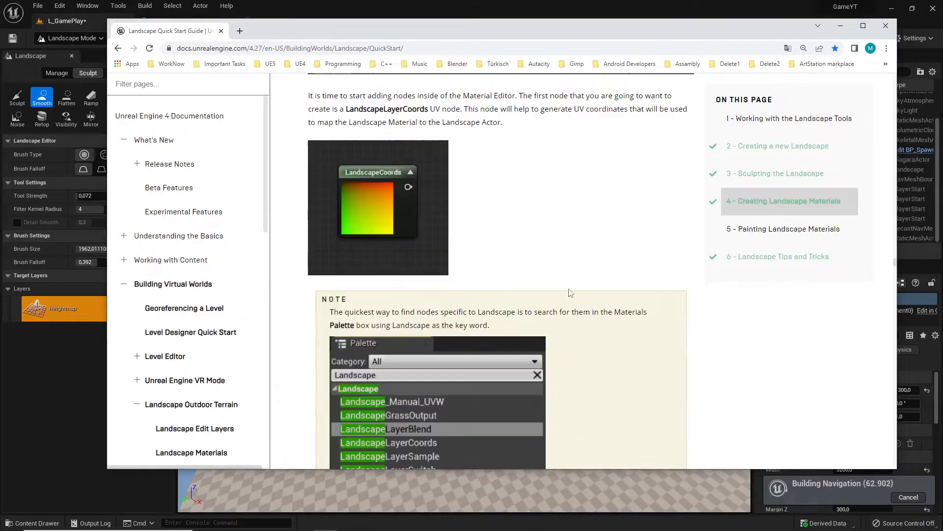
{"action": "scroll", "coordinate": [576, 293], "scroll_direction": "up", "scroll_amount": 10}
{"action": "scroll", "coordinate": [578, 295], "scroll_direction": "up", "scroll_amount": 15}
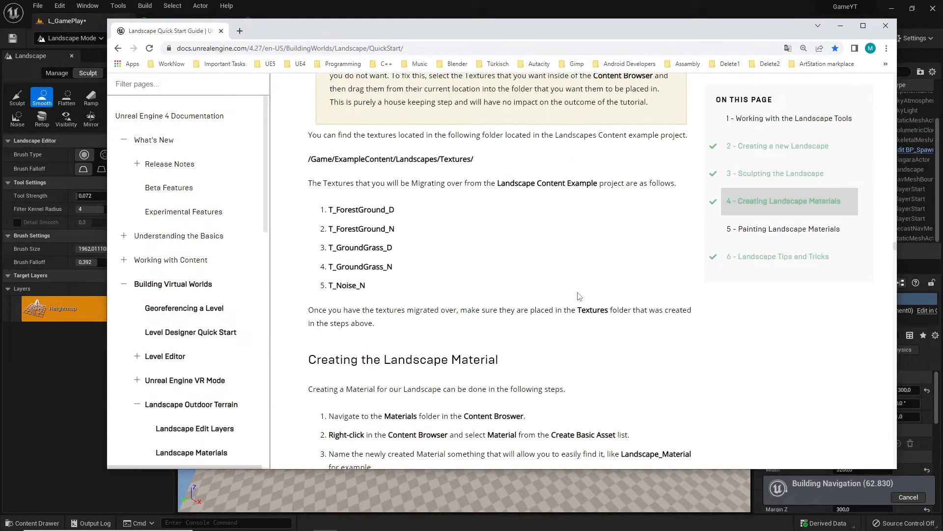
{"action": "scroll", "coordinate": [579, 298], "scroll_direction": "down", "scroll_amount": 10}
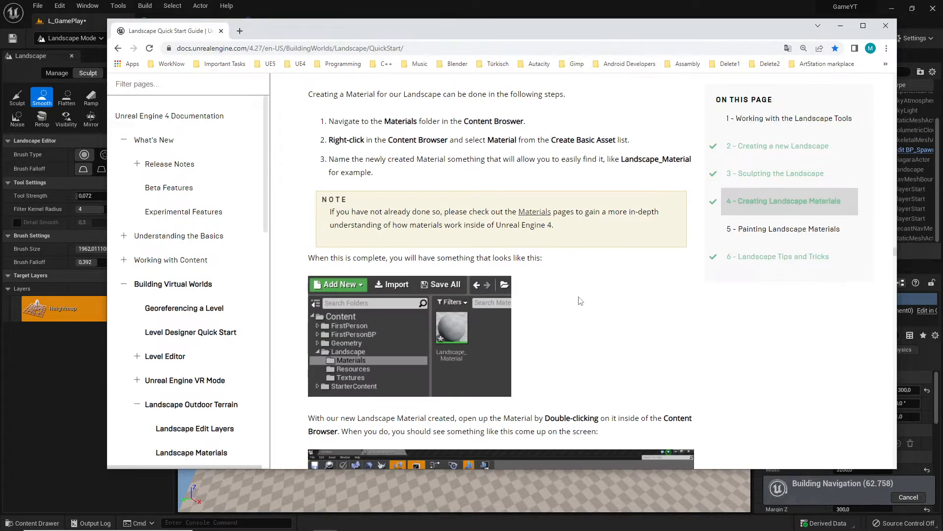
{"action": "scroll", "coordinate": [581, 300], "scroll_direction": "down", "scroll_amount": 12}
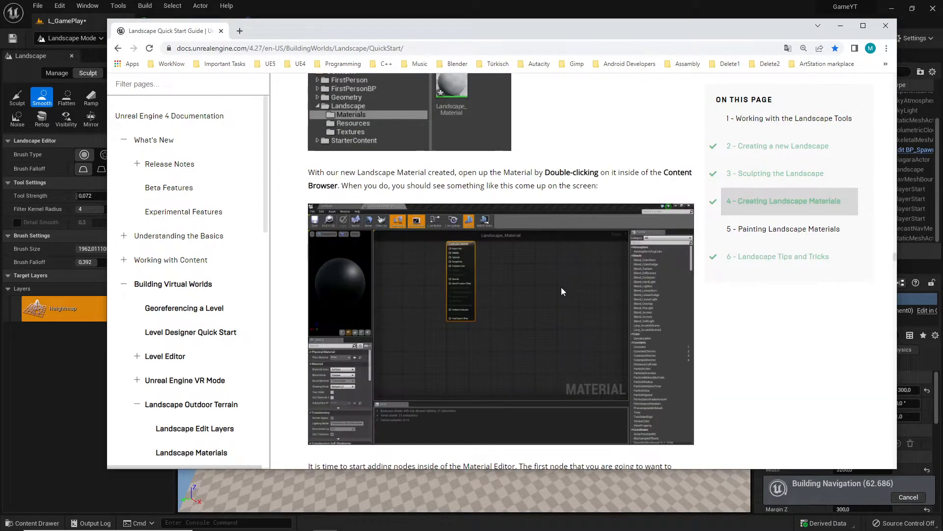
{"action": "scroll", "coordinate": [523, 298], "scroll_direction": "down", "scroll_amount": 6}
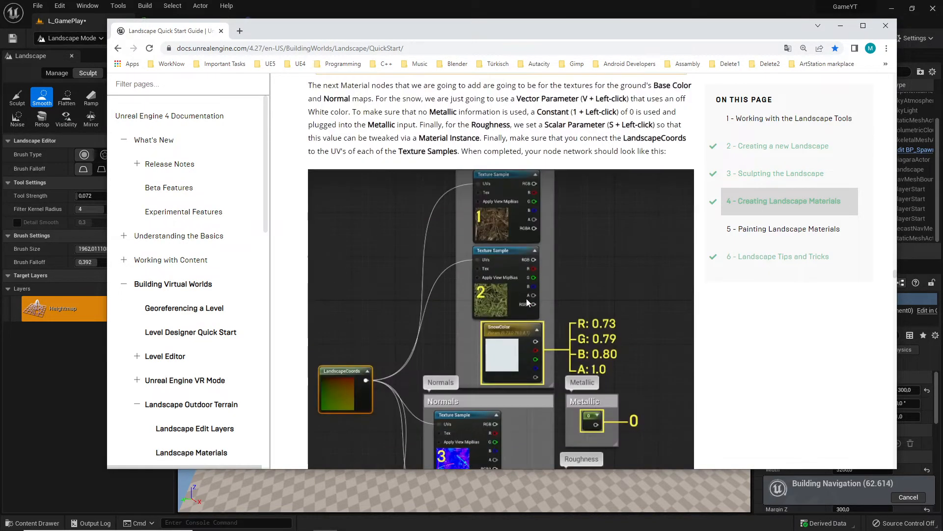
{"action": "scroll", "coordinate": [504, 356], "scroll_direction": "down", "scroll_amount": 4}
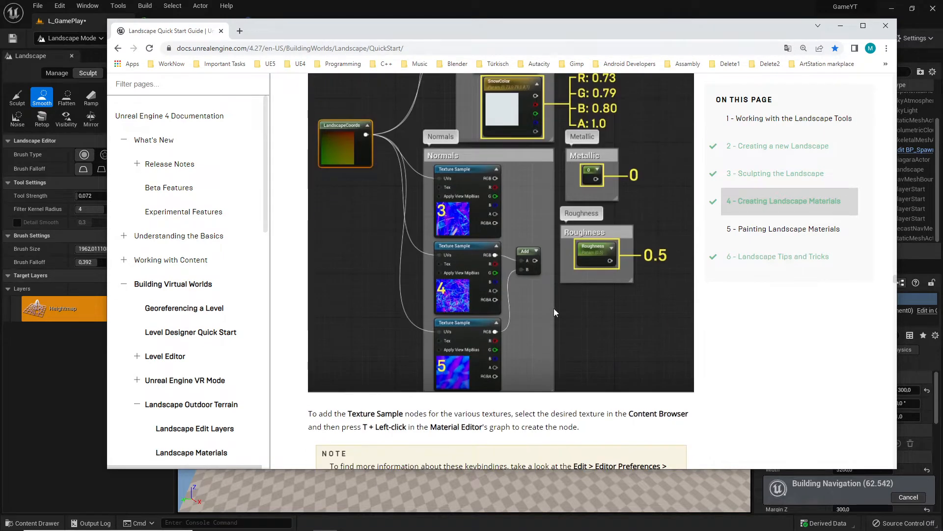
{"action": "scroll", "coordinate": [590, 255], "scroll_direction": "up", "scroll_amount": 5}
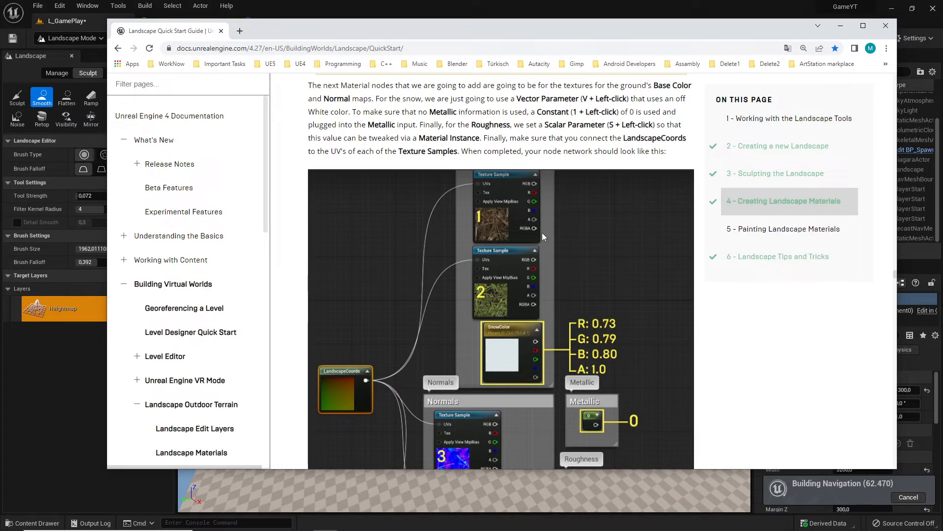
{"action": "scroll", "coordinate": [602, 304], "scroll_direction": "down", "scroll_amount": 10}
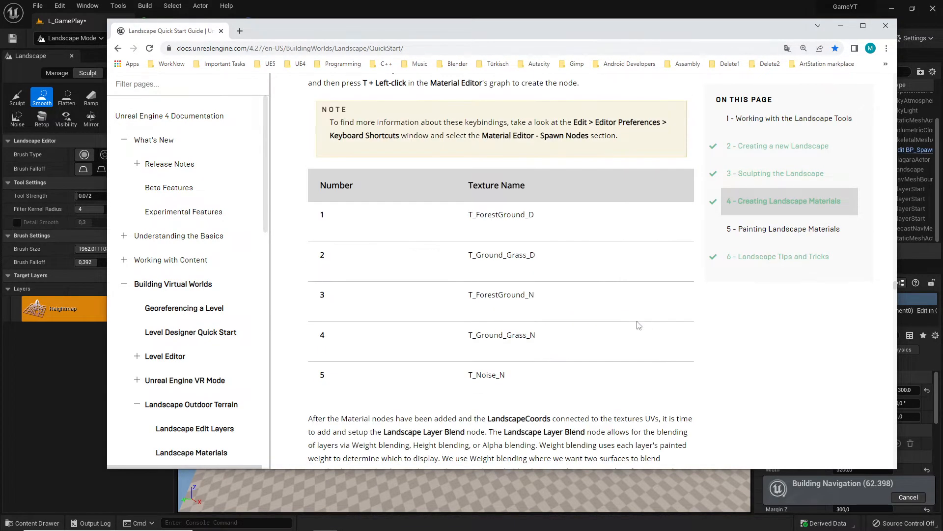
{"action": "scroll", "coordinate": [647, 329], "scroll_direction": "up", "scroll_amount": 10}
{"action": "scroll", "coordinate": [646, 329], "scroll_direction": "up", "scroll_amount": 15}
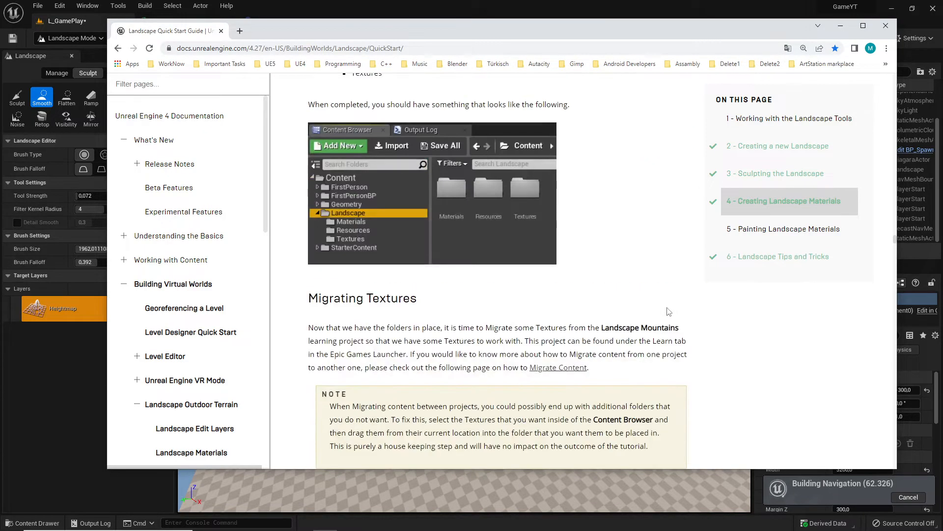
{"action": "scroll", "coordinate": [669, 312], "scroll_direction": "down", "scroll_amount": 5}
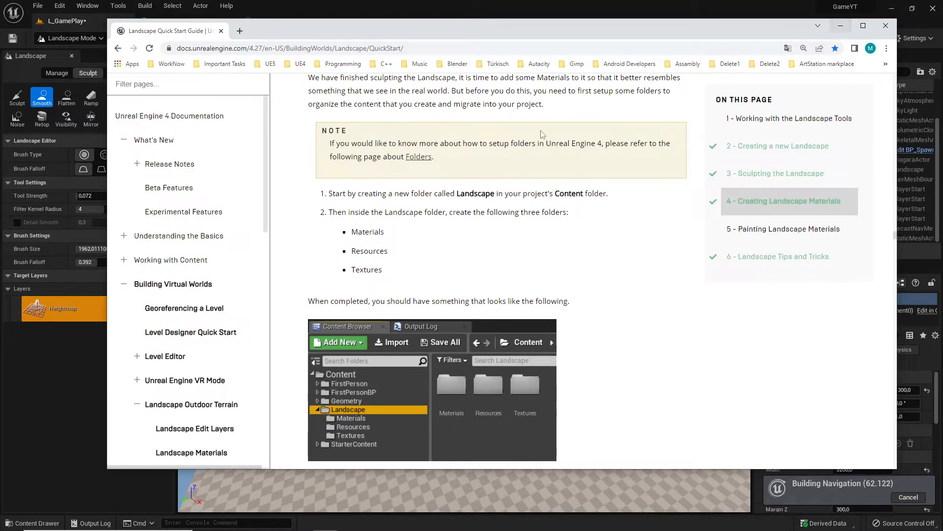
{"action": "left_click", "coordinate": [840, 26]}
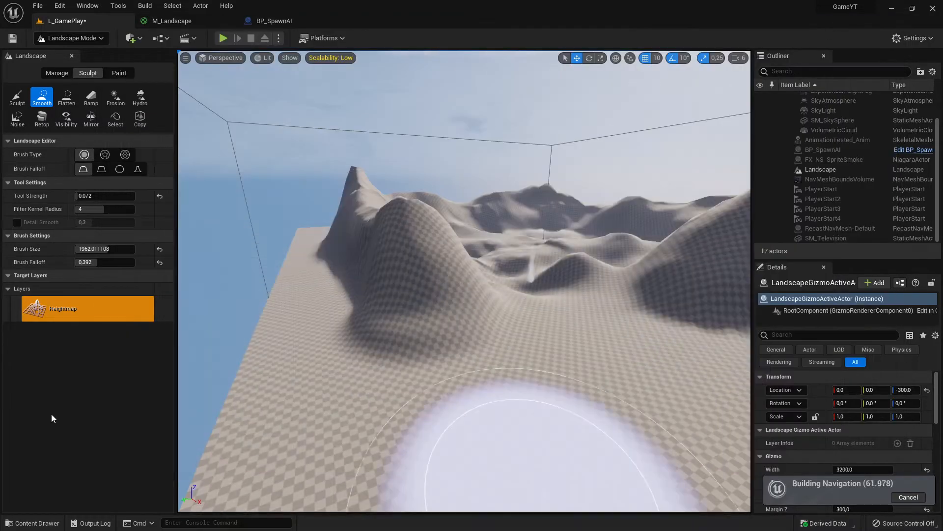
Save the L_GamePlay level and open the Textures subfolder of the project's Landscape folder
{"action": "left_click", "coordinate": [13, 39]}
{"action": "left_click", "coordinate": [32, 523]}
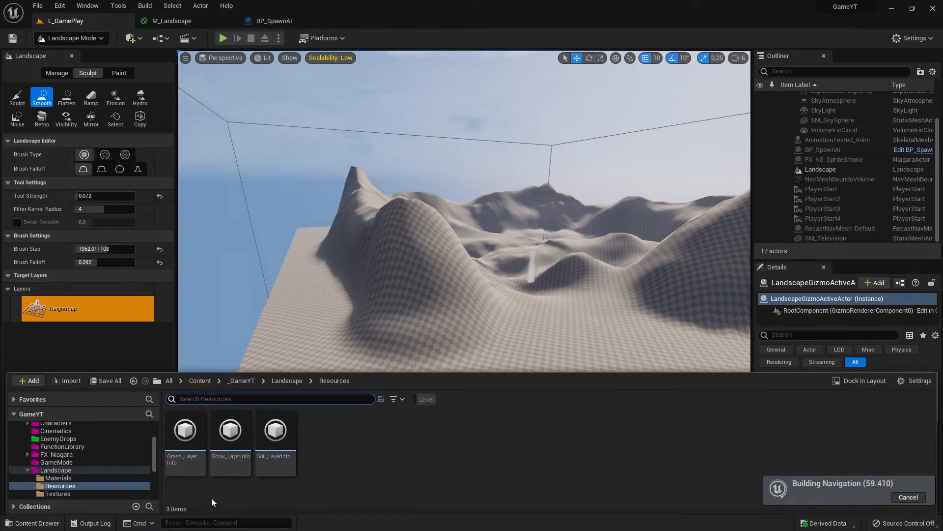
{"action": "left_click", "coordinate": [55, 470]}
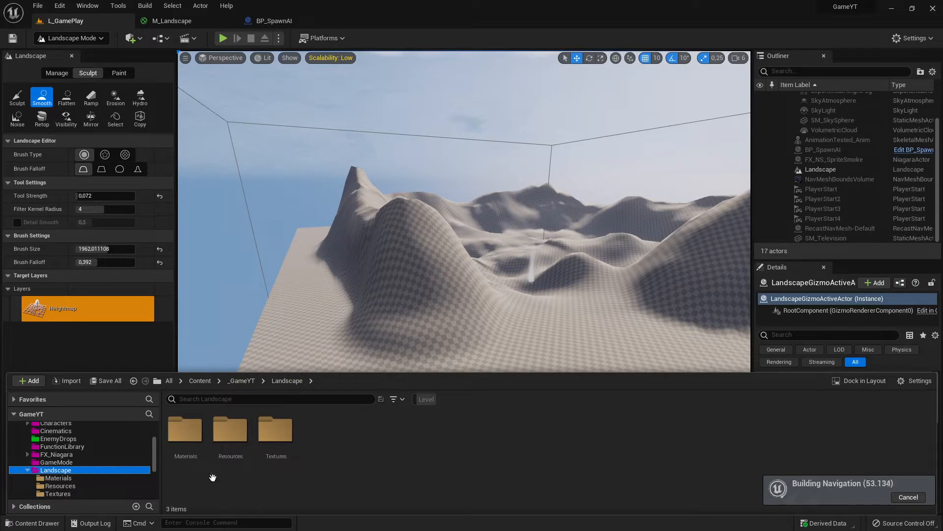
{"action": "double_click", "coordinate": [275, 433]}
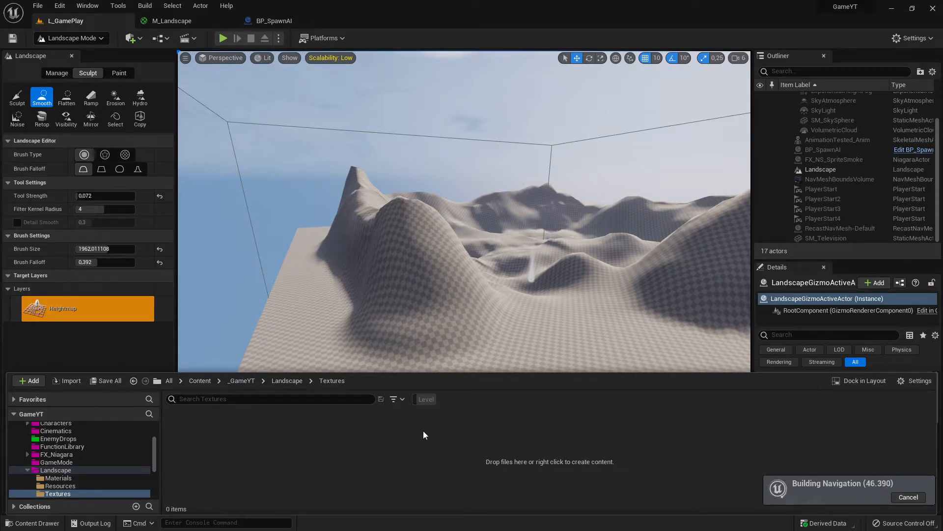
Read the guide's Migrating Textures section in Chrome, highlighting the Landscape Mountains project name and the /Game/ExampleContent/Landscapes/Textures/ path, then return to Unreal Editor
{"action": "key", "text": "alt+Tab"}
{"action": "scroll", "coordinate": [547, 330], "scroll_direction": "down", "scroll_amount": 1}
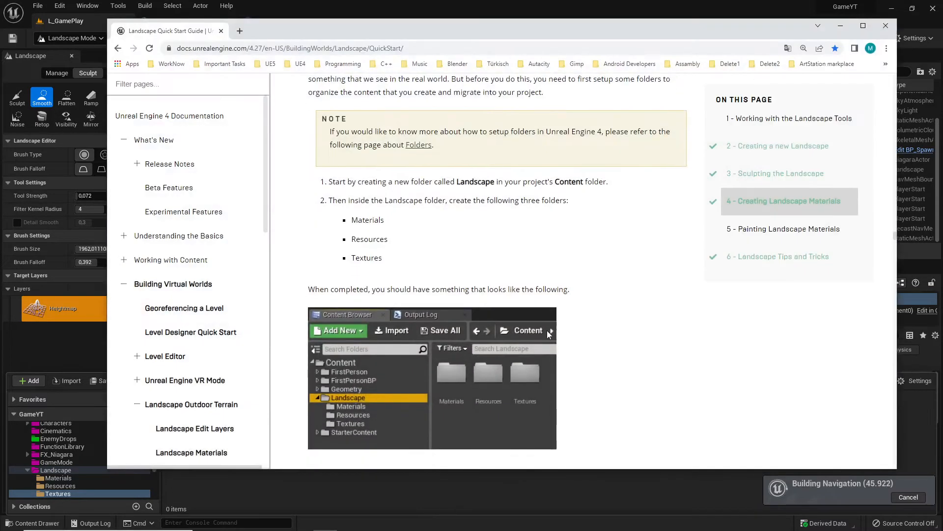
{"action": "scroll", "coordinate": [547, 330], "scroll_direction": "down", "scroll_amount": 7}
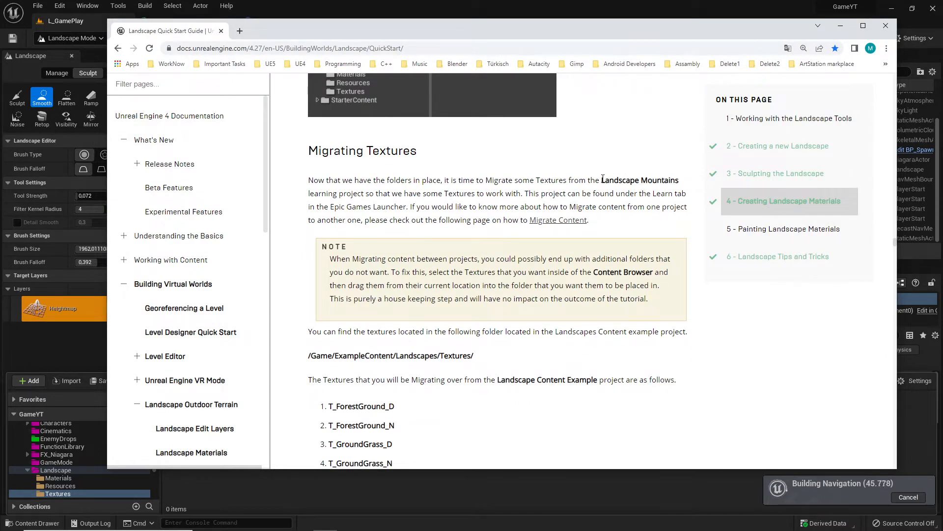
{"action": "left_click_drag", "start_coordinate": [603, 179], "coordinate": [677, 179]}
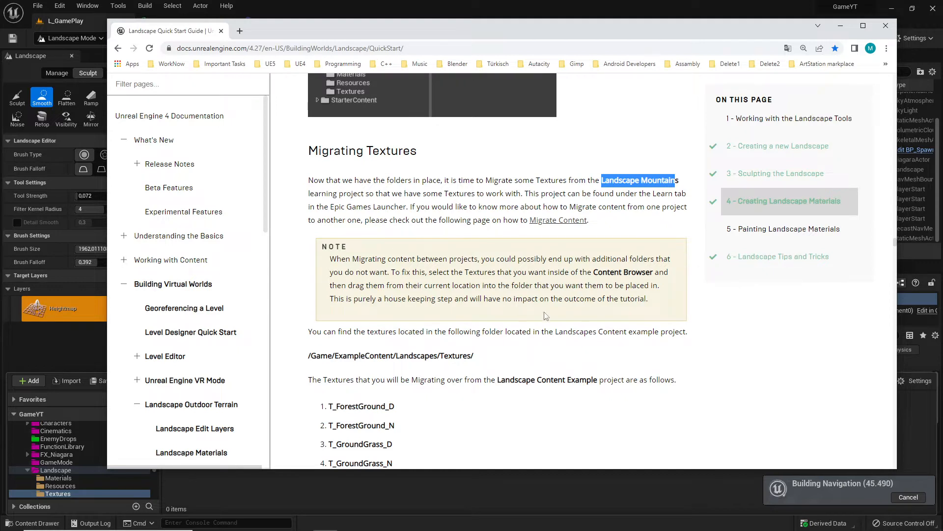
{"action": "scroll", "coordinate": [513, 318], "scroll_direction": "down", "scroll_amount": 2}
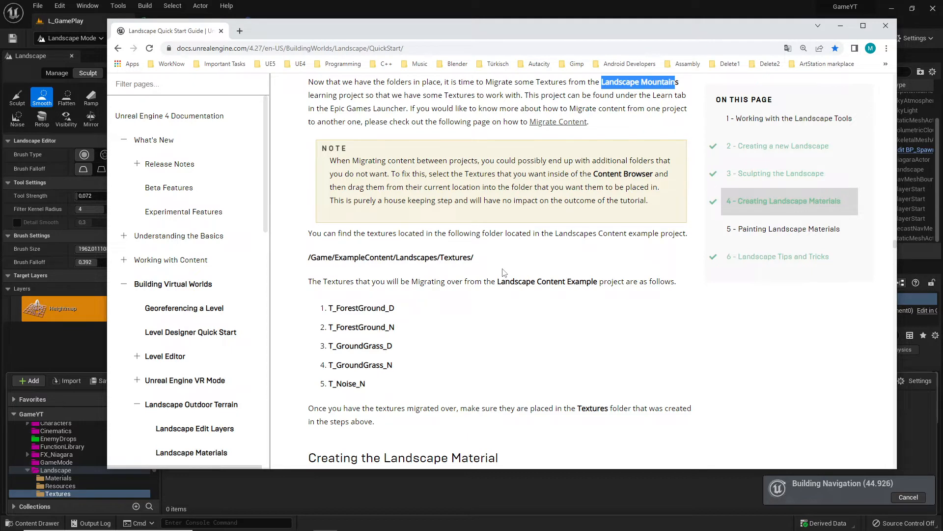
{"action": "left_click_drag", "start_coordinate": [481, 260], "coordinate": [305, 257]}
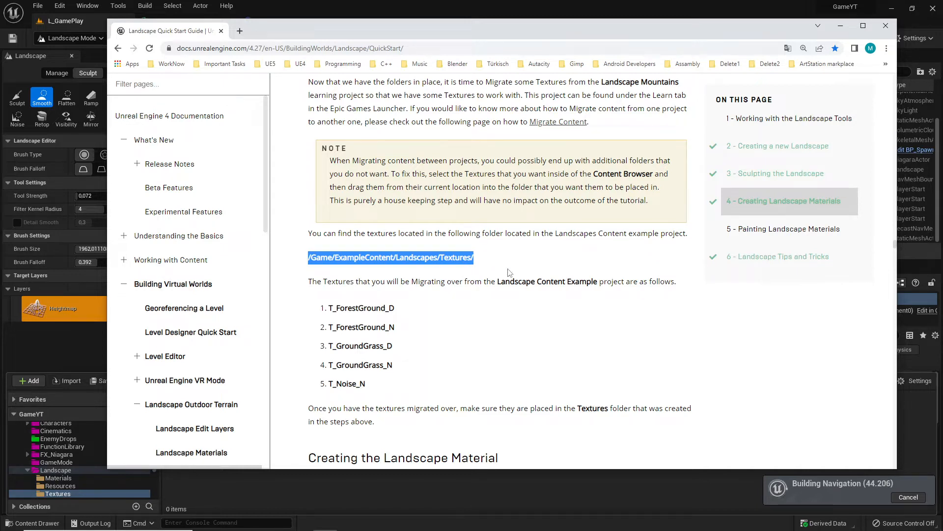
{"action": "left_click", "coordinate": [840, 25]}
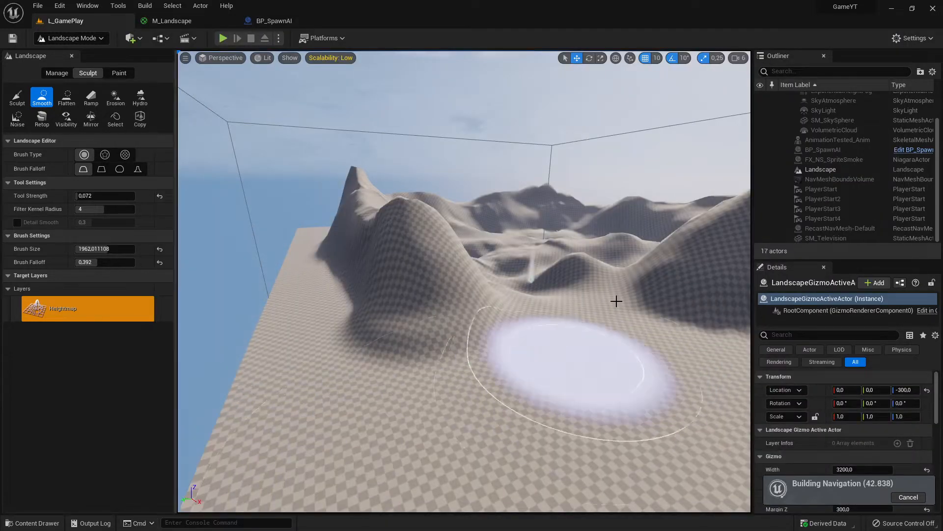
{"action": "key", "text": "alt+Tab"}
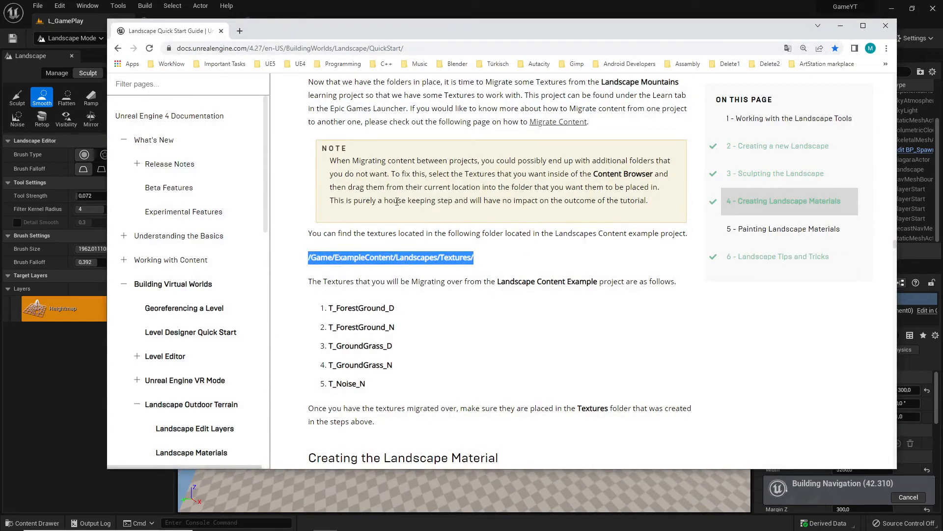
{"action": "left_click", "coordinate": [840, 25]}
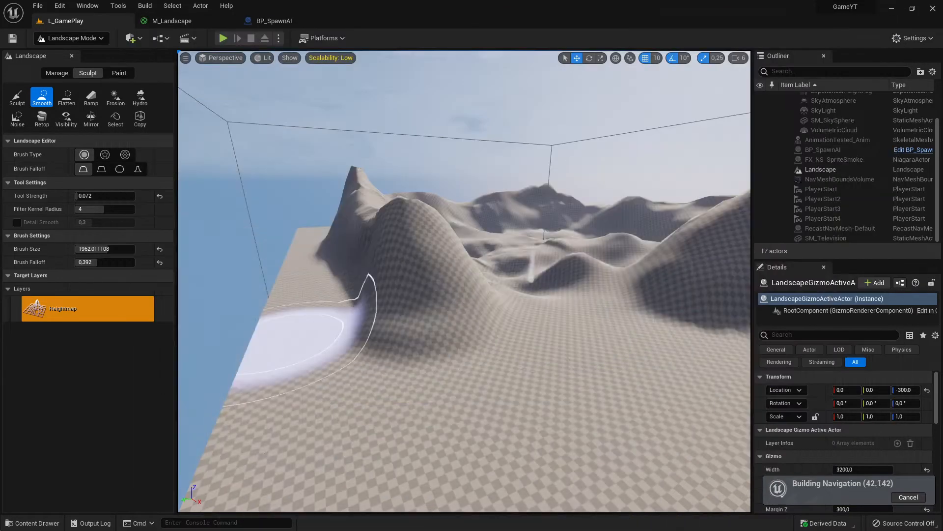
Collapse the Landscape folder in the project's content tree and open the Textures folder inside StarterContent
{"action": "left_click", "coordinate": [33, 523]}
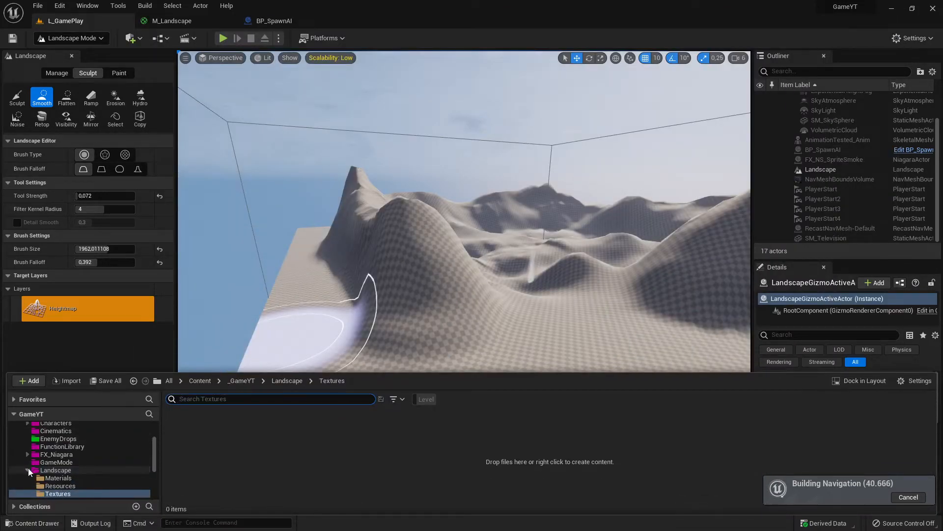
{"action": "left_click", "coordinate": [28, 468]}
{"action": "scroll", "coordinate": [102, 464], "scroll_direction": "down", "scroll_amount": 5}
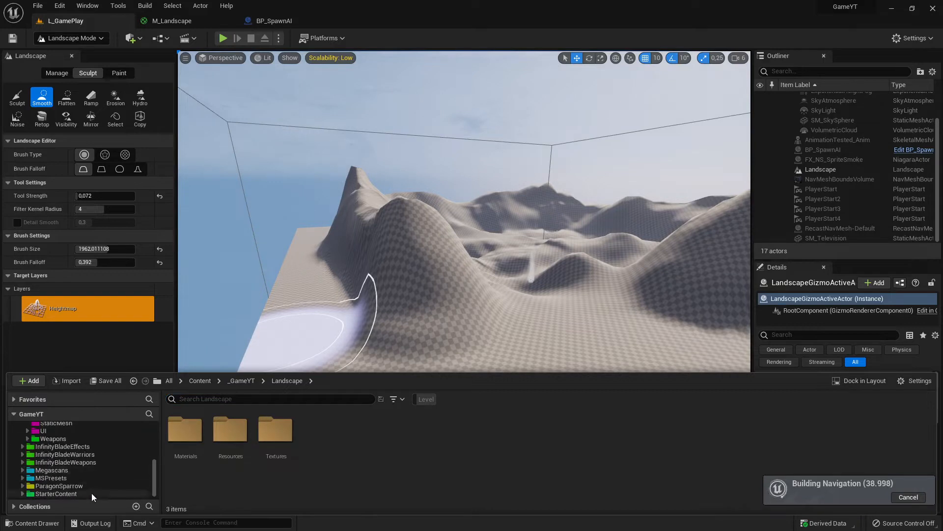
{"action": "left_click", "coordinate": [72, 494]}
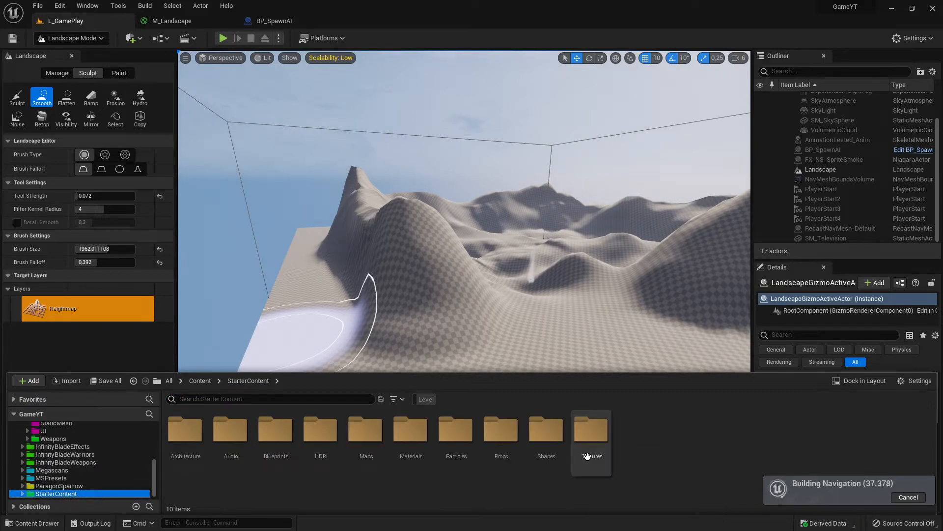
{"action": "double_click", "coordinate": [593, 440]}
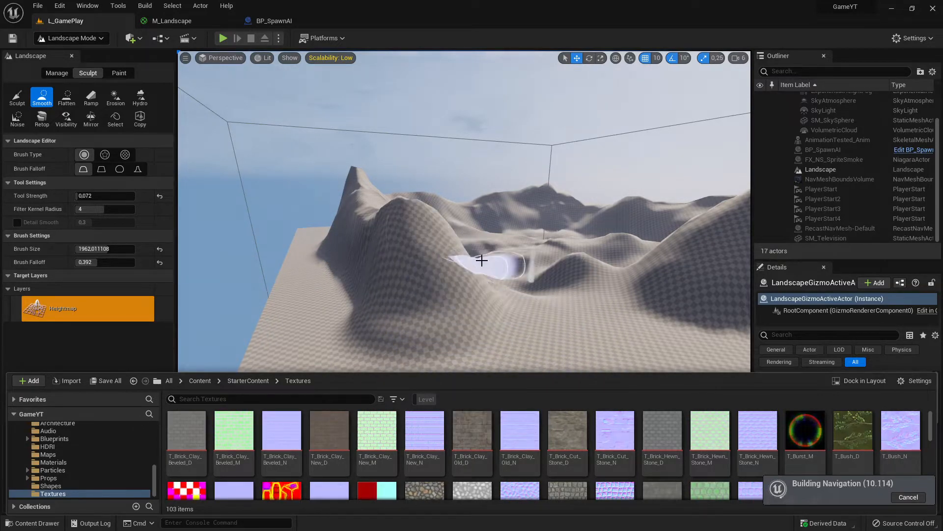
Read the guide's list of textures to migrate and the Creating the Landscape Material section in Chrome, then return to Unreal Editor
{"action": "key", "text": "alt+Tab"}
{"action": "scroll", "coordinate": [549, 342], "scroll_direction": "down", "scroll_amount": 1}
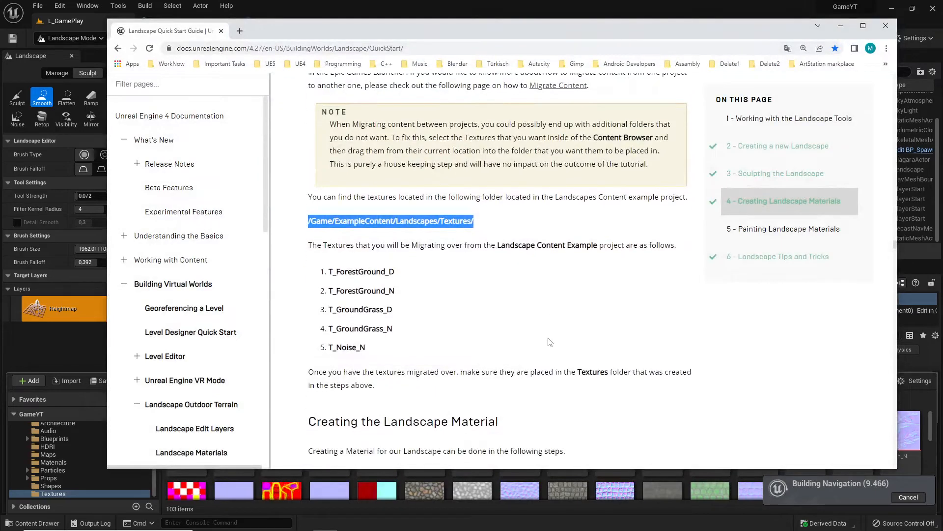
{"action": "left_click_drag", "start_coordinate": [348, 259], "coordinate": [391, 259]}
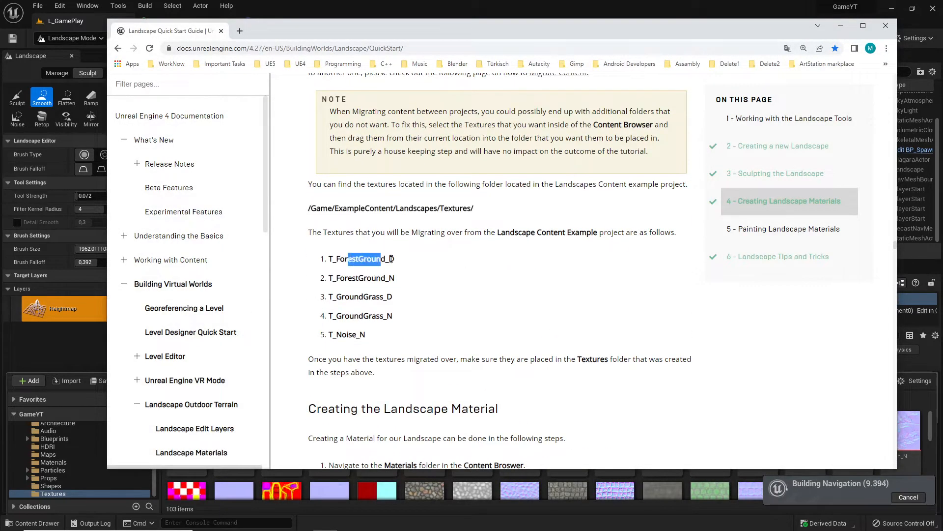
{"action": "left_click_drag", "start_coordinate": [340, 278], "coordinate": [359, 335]}
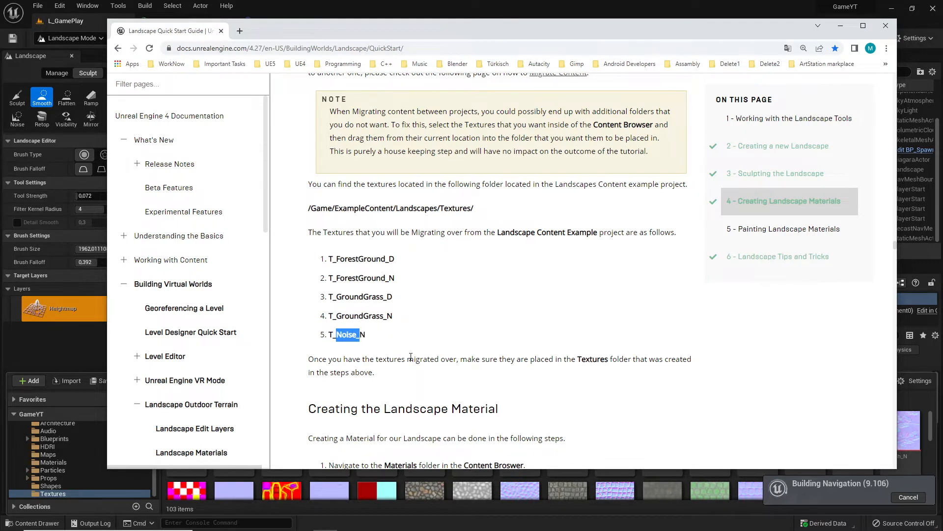
{"action": "scroll", "coordinate": [411, 357], "scroll_direction": "down", "scroll_amount": 8}
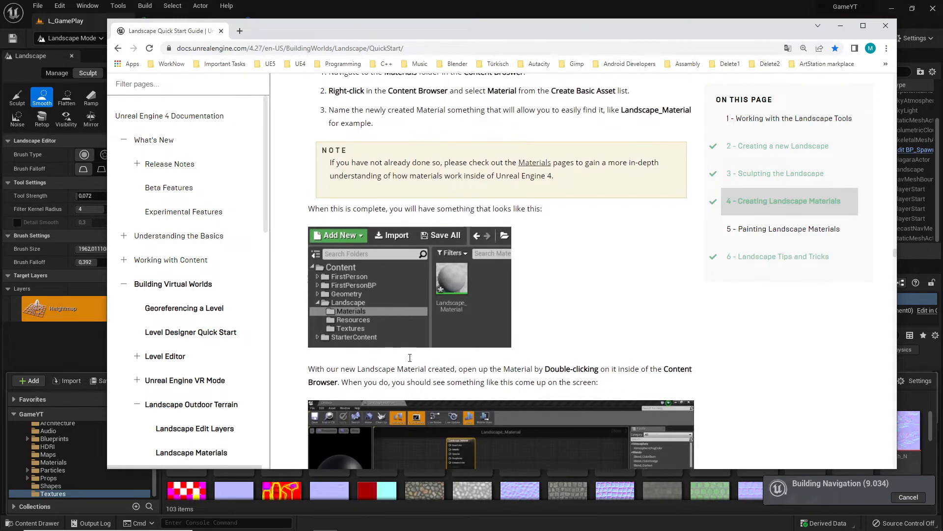
{"action": "scroll", "coordinate": [410, 357], "scroll_direction": "down", "scroll_amount": 2}
{"action": "key", "text": "alt+Tab"}
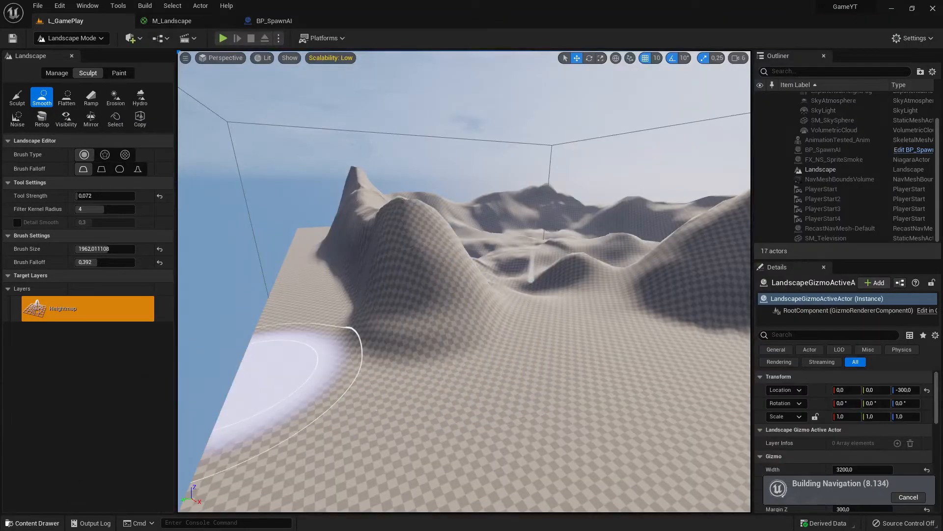
{"action": "key", "text": "alt+Tab"}
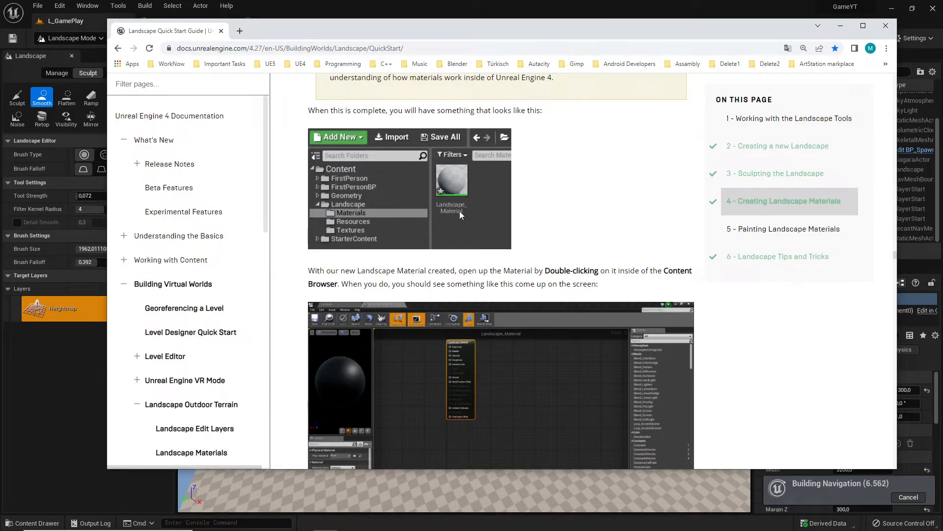
{"action": "scroll", "coordinate": [495, 243], "scroll_direction": "up", "scroll_amount": 3}
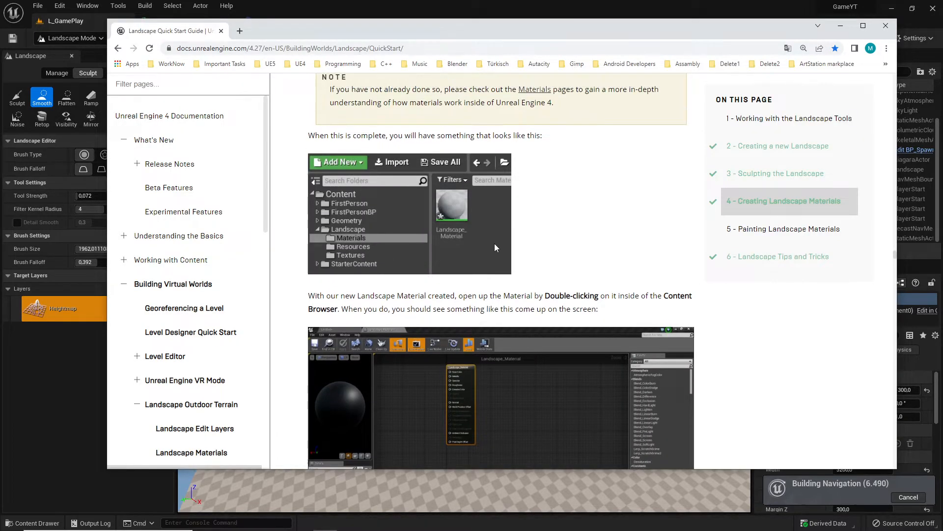
{"action": "key", "text": "alt+Tab"}
Open the Materials subfolder of the Landscape folder inside _GameYT
{"action": "left_click", "coordinate": [35, 522]}
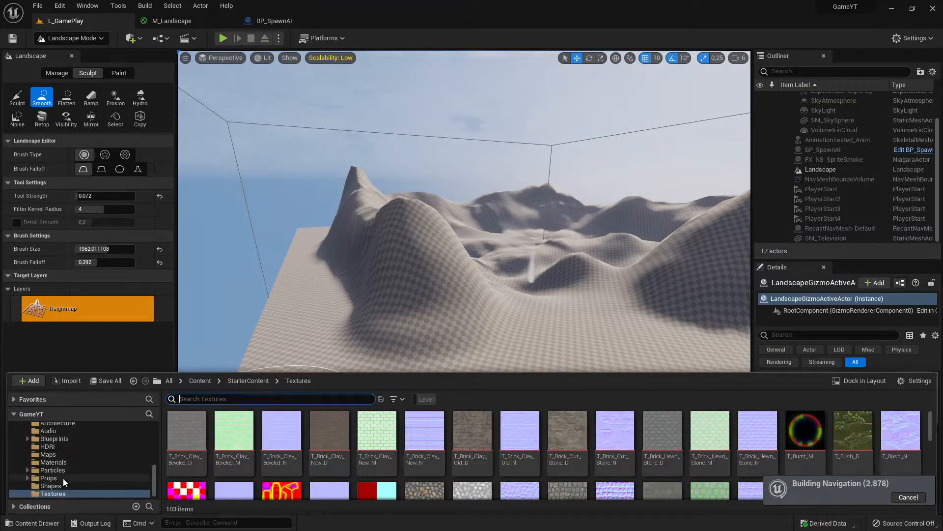
{"action": "scroll", "coordinate": [66, 472], "scroll_direction": "up", "scroll_amount": 1}
{"action": "left_click", "coordinate": [52, 432]}
{"action": "scroll", "coordinate": [90, 452], "scroll_direction": "up", "scroll_amount": 5}
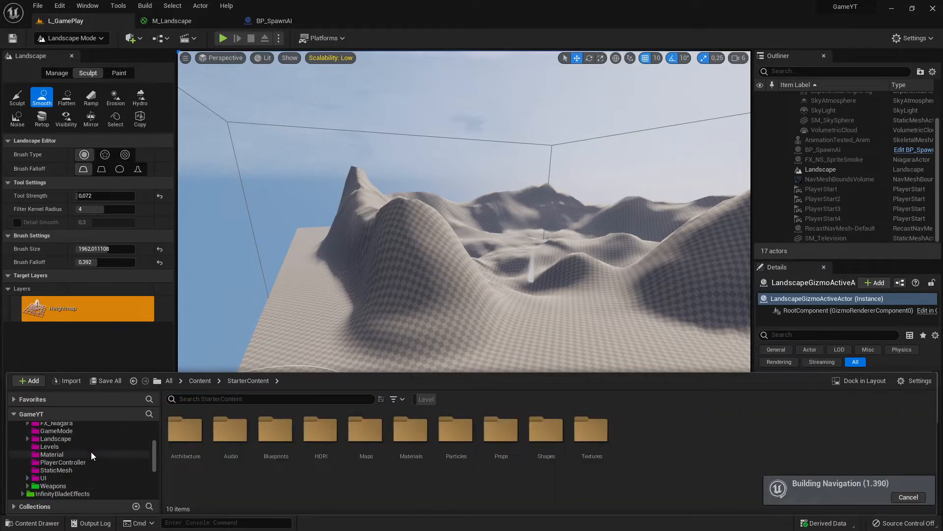
{"action": "scroll", "coordinate": [90, 452], "scroll_direction": "up", "scroll_amount": 5}
{"action": "left_click", "coordinate": [47, 442]}
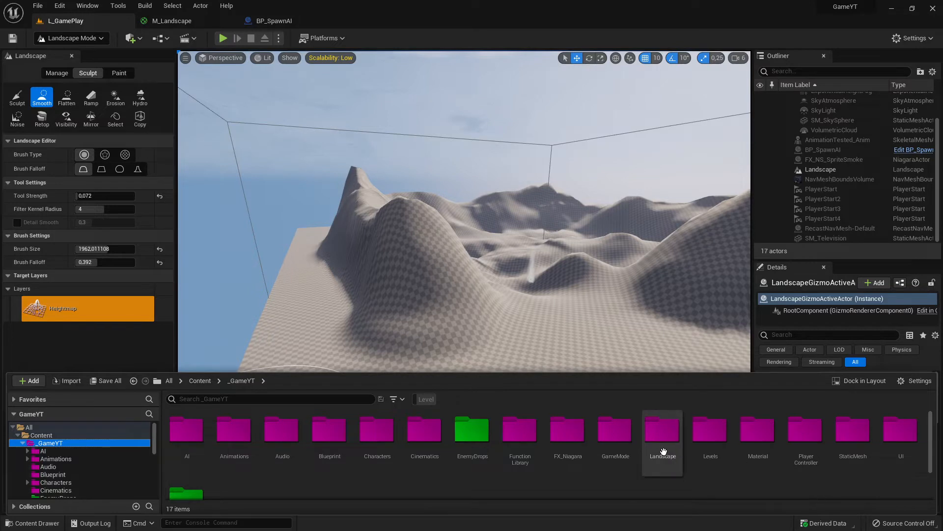
{"action": "double_click", "coordinate": [663, 451]}
{"action": "double_click", "coordinate": [186, 430]}
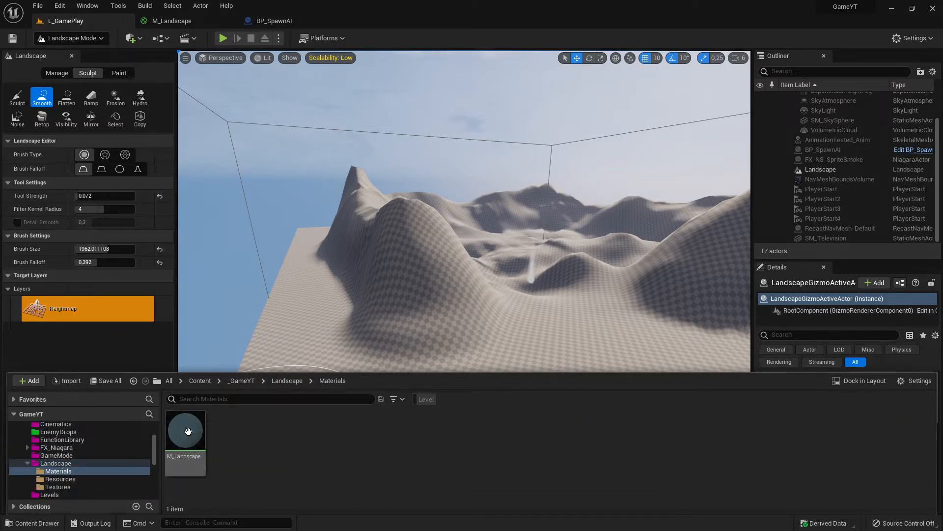
Create a material named M_Landscape2 in the Landscape Materials folder and open it for editing
{"action": "right_click", "coordinate": [351, 467]}
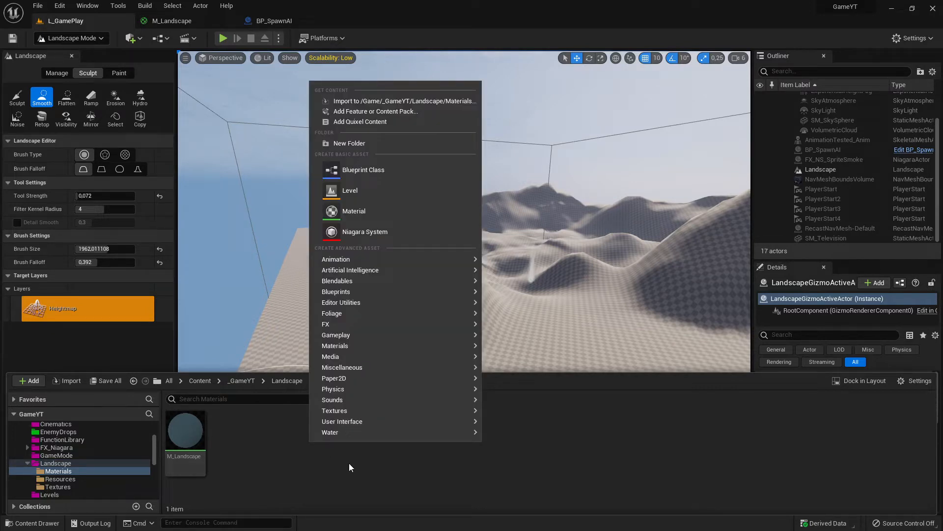
{"action": "left_click", "coordinate": [373, 211]}
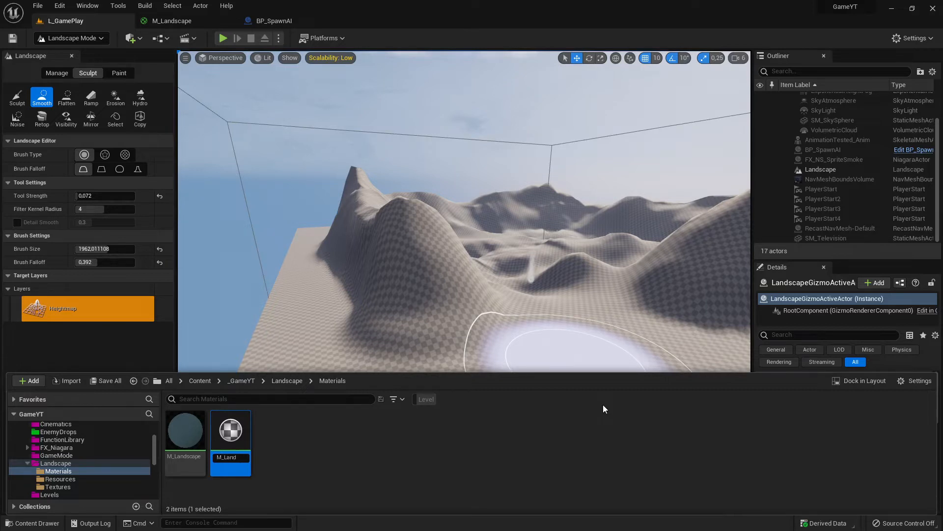
{"action": "type", "text": "e2"}
{"action": "key", "text": "Return"}
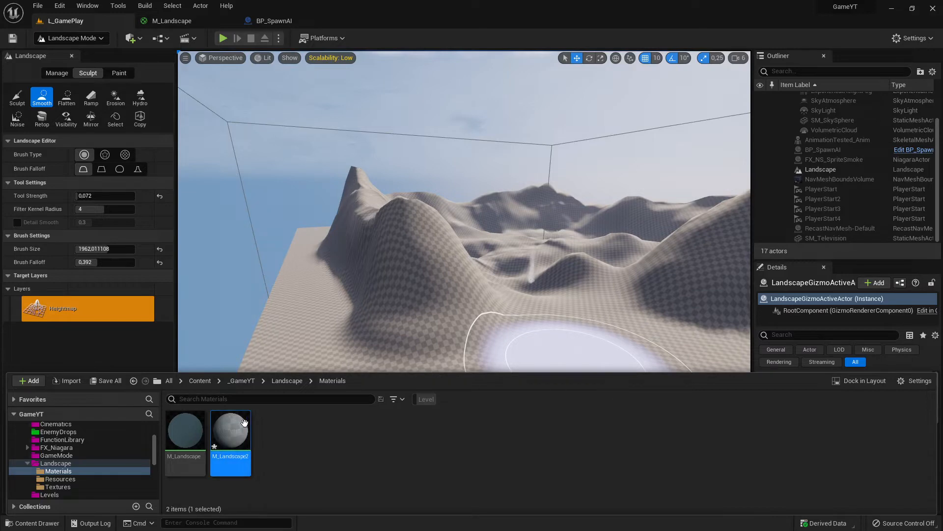
{"action": "double_click", "coordinate": [231, 433]}
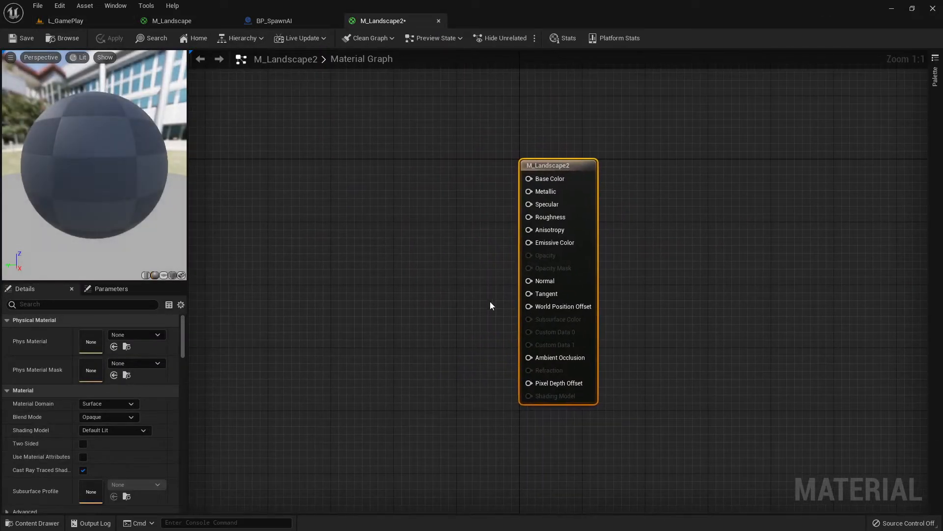
{"action": "scroll", "coordinate": [482, 309], "scroll_direction": "down", "scroll_amount": 5}
{"action": "scroll", "coordinate": [484, 311], "scroll_direction": "up", "scroll_amount": 5}
{"action": "right_click_drag", "start_coordinate": [419, 178], "coordinate": [429, 309]}
{"action": "left_click_drag", "start_coordinate": [443, 151], "coordinate": [671, 455]}
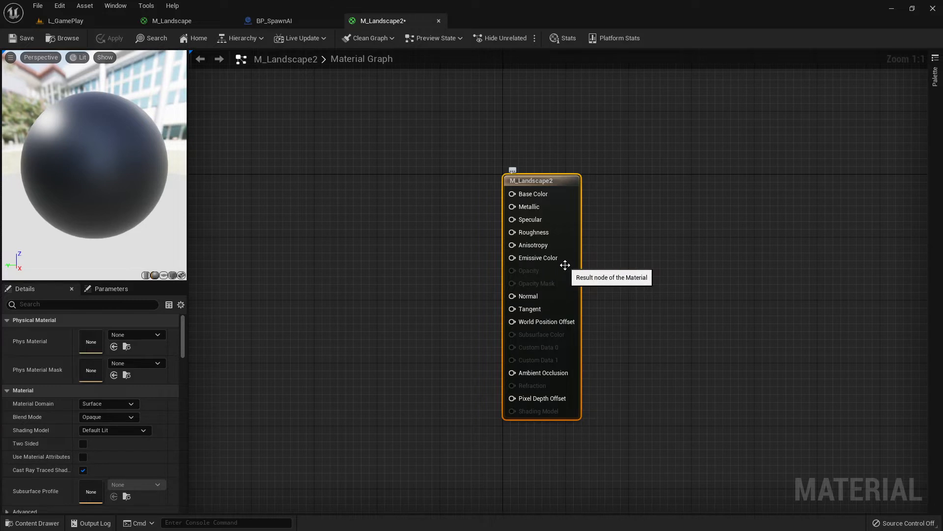
{"action": "right_click_drag", "start_coordinate": [608, 288], "coordinate": [653, 288]}
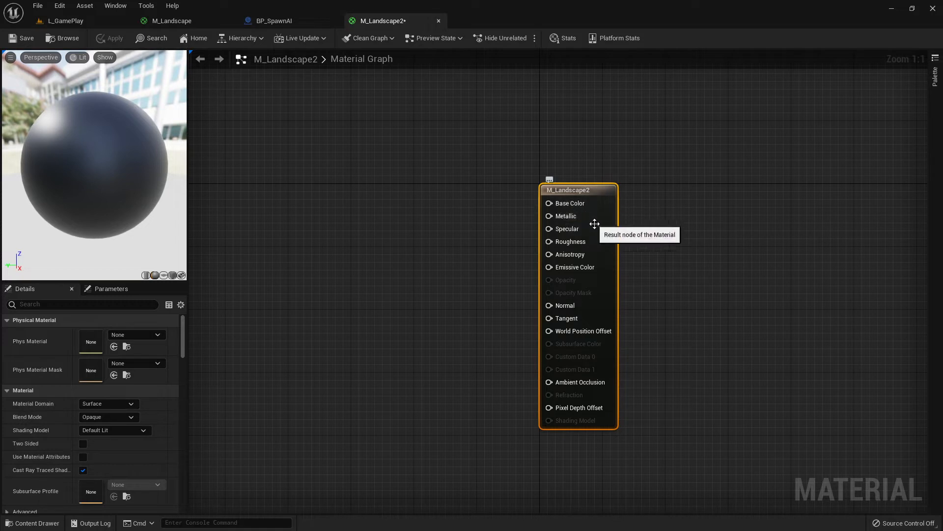
{"action": "right_click_drag", "start_coordinate": [500, 325], "coordinate": [472, 290]}
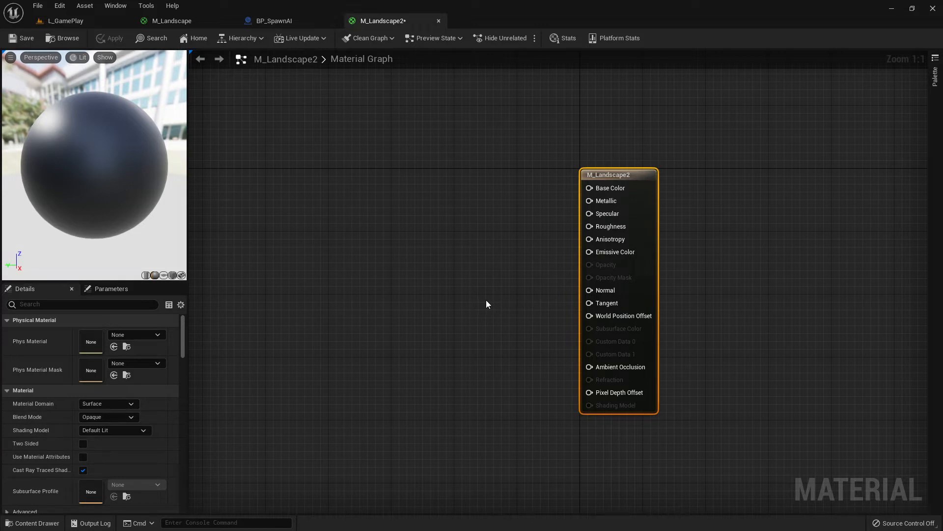
{"action": "left_click", "coordinate": [170, 21]}
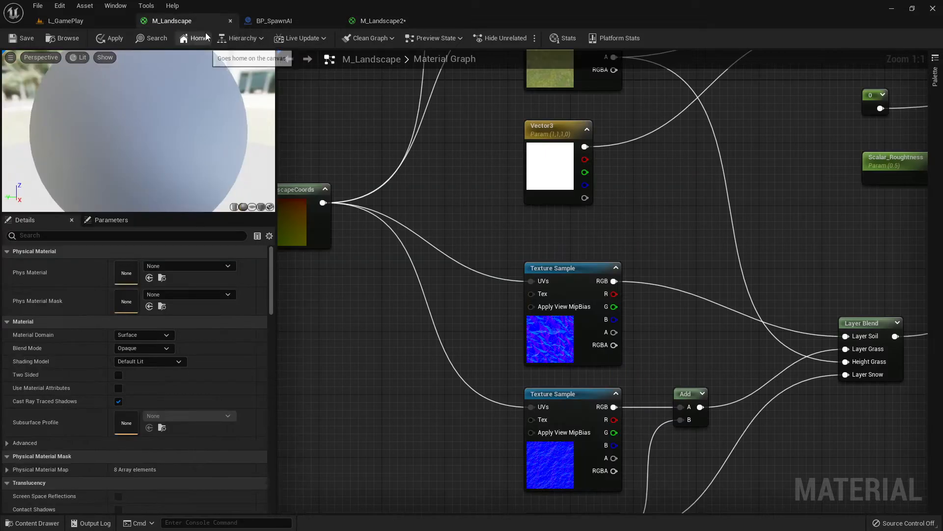
{"action": "left_click", "coordinate": [229, 21]}
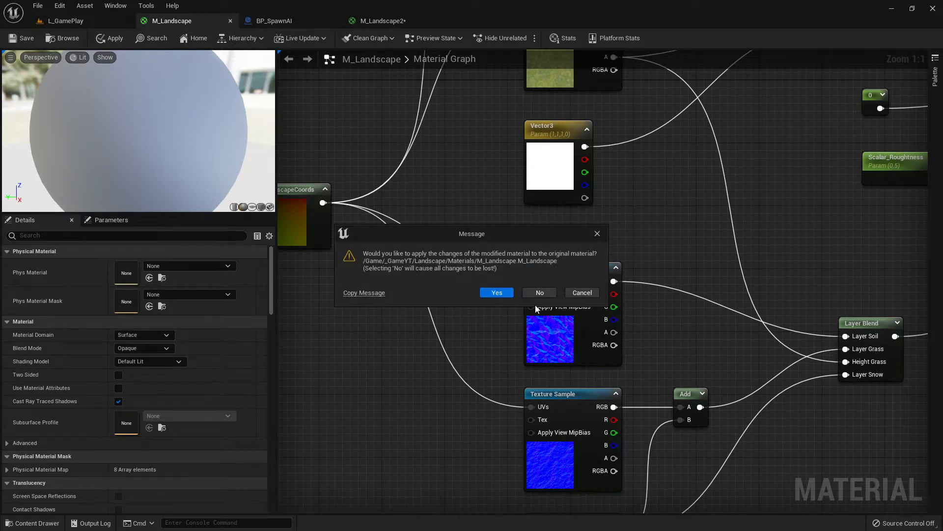
{"action": "left_click", "coordinate": [583, 293]}
Close the BP_SpawnAI blueprint editor and return to the M_Landscape2 material graph
{"action": "left_click", "coordinate": [274, 21]}
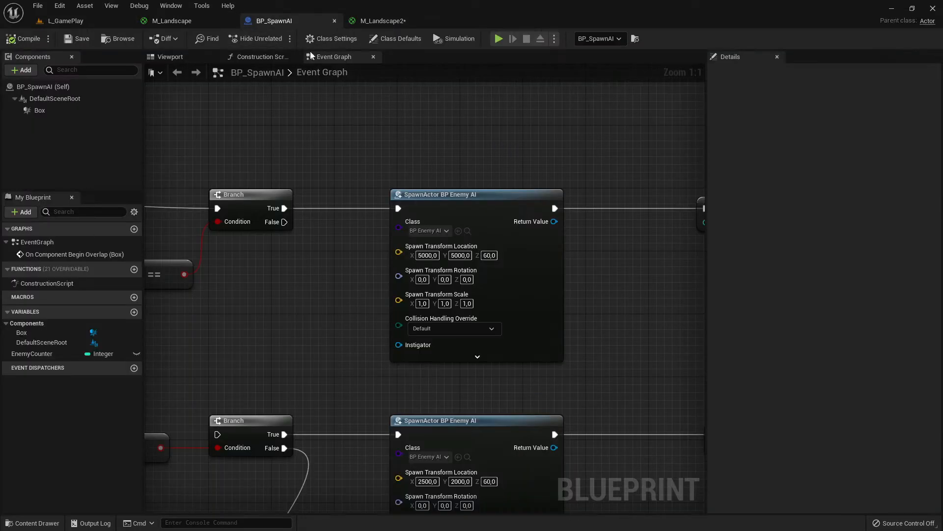
{"action": "left_click", "coordinate": [334, 21]}
{"action": "left_click", "coordinate": [294, 22]}
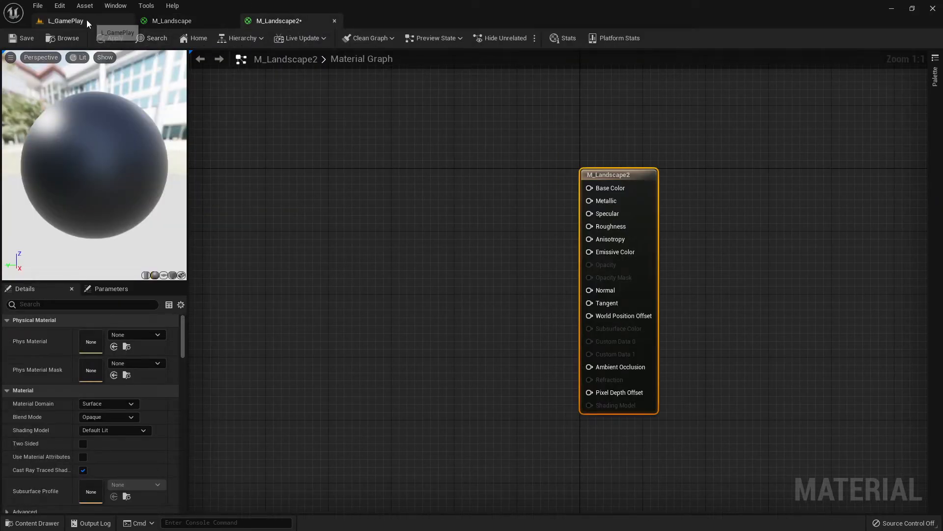
Return to the L_GamePlay level, collapse the Landscape folder in the content tree and open StarterContent's Textures folder
{"action": "left_click", "coordinate": [74, 20]}
{"action": "left_click", "coordinate": [31, 523]}
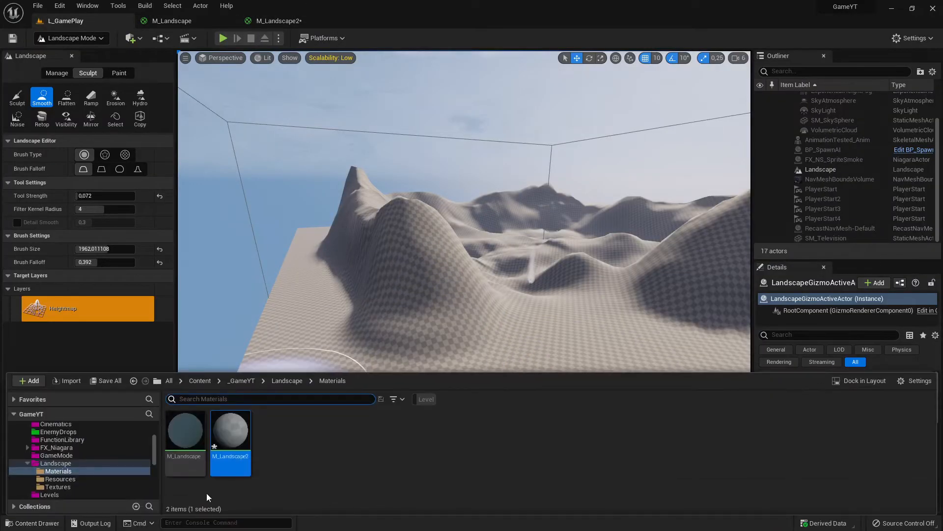
{"action": "left_click", "coordinate": [27, 464]}
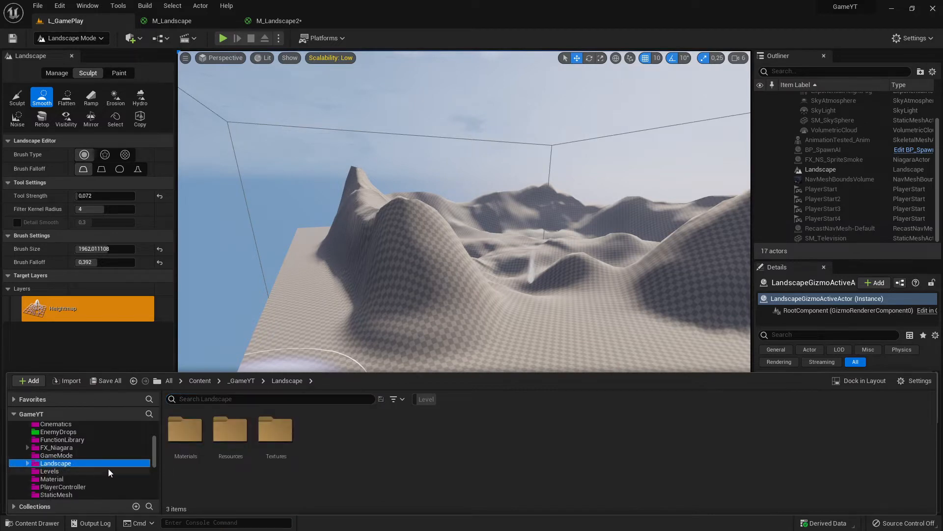
{"action": "scroll", "coordinate": [110, 469], "scroll_direction": "down", "scroll_amount": 5}
{"action": "left_click", "coordinate": [91, 492]}
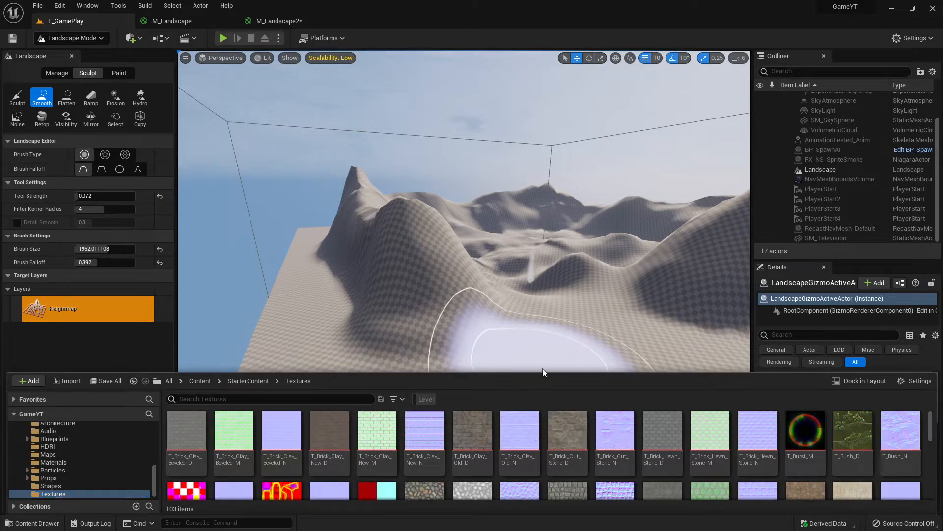
Enlarge the content drawer, search the StarterContent textures for "gr" and inspect T_Ground_Grass_D and T_Ground_Grass_N
{"action": "left_click_drag", "start_coordinate": [544, 371], "coordinate": [551, 298]}
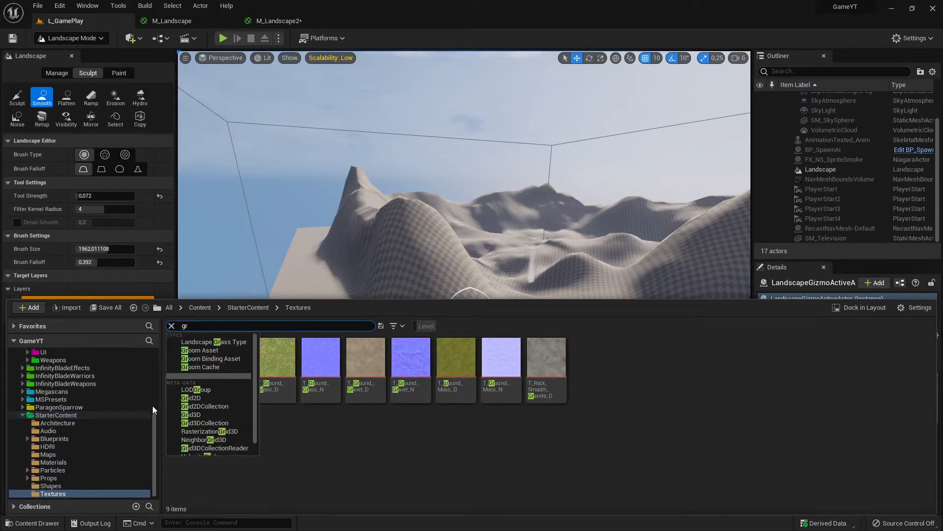
{"action": "left_click", "coordinate": [467, 472]}
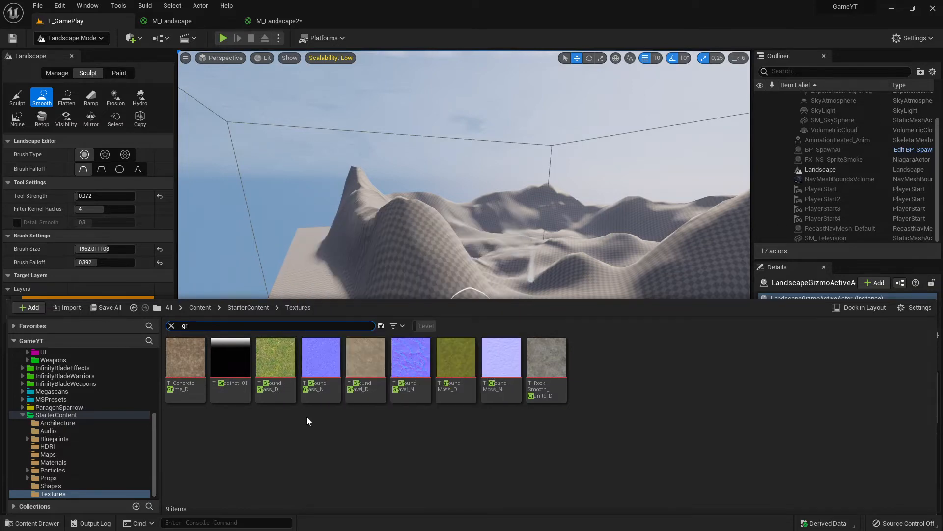
{"action": "left_click", "coordinate": [273, 384]}
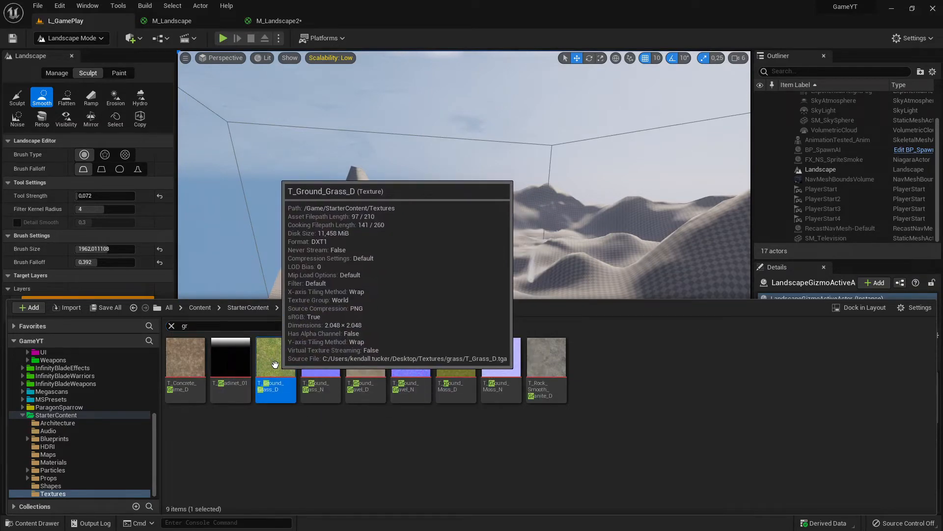
{"action": "left_click", "coordinate": [331, 368]}
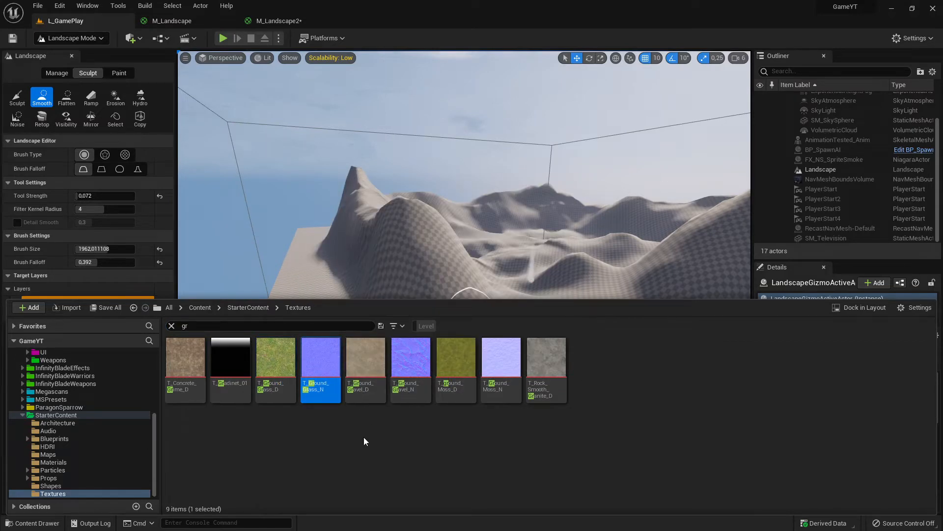
{"action": "left_click", "coordinate": [337, 439]}
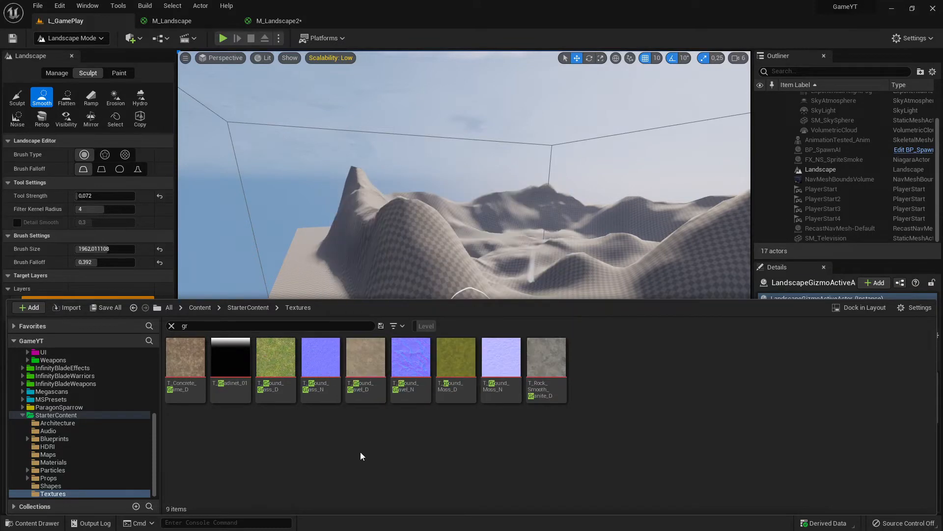
{"action": "left_click", "coordinate": [327, 393]}
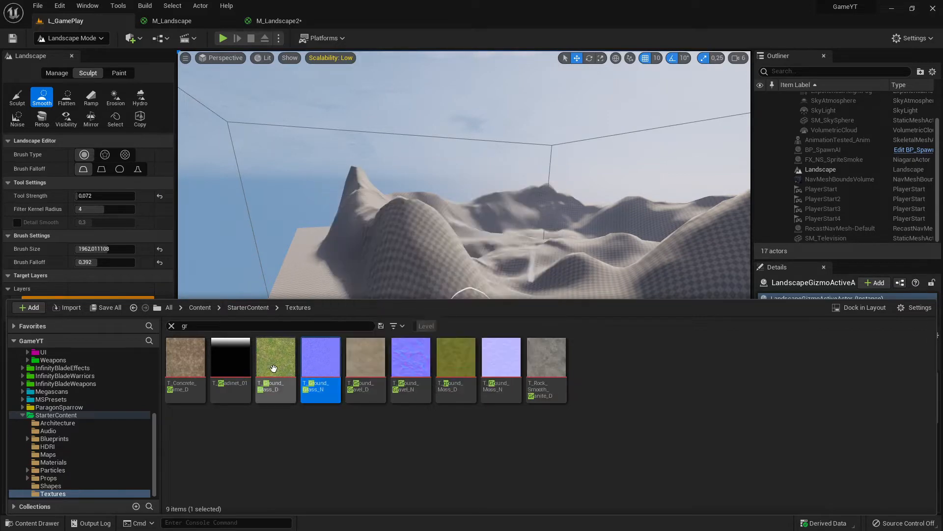
{"action": "left_click", "coordinate": [396, 454]}
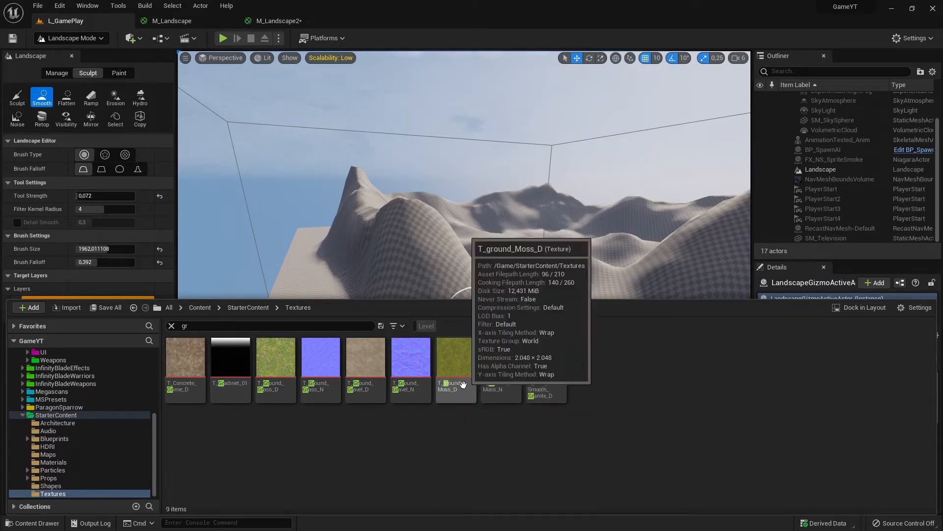
{"action": "left_click", "coordinate": [320, 362]}
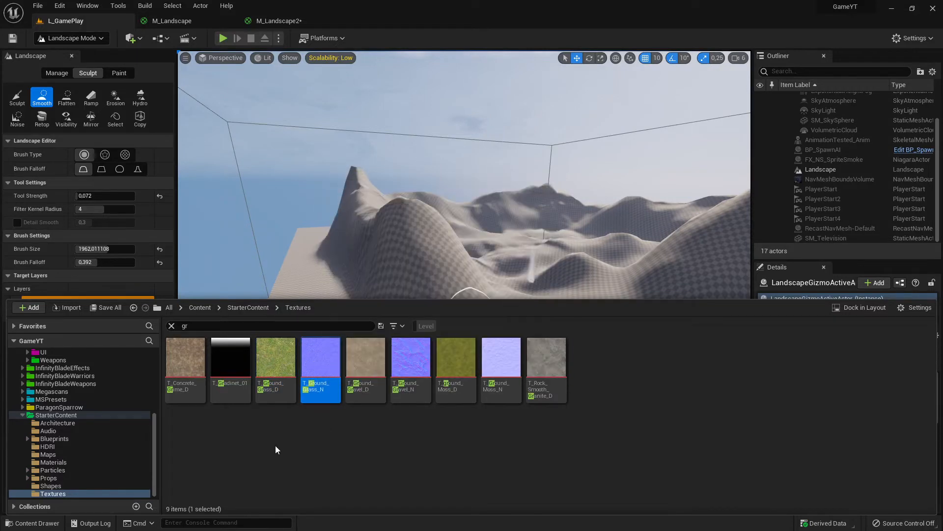
Narrow the StarterContent texture search to "gras"
{"action": "left_click", "coordinate": [186, 361]}
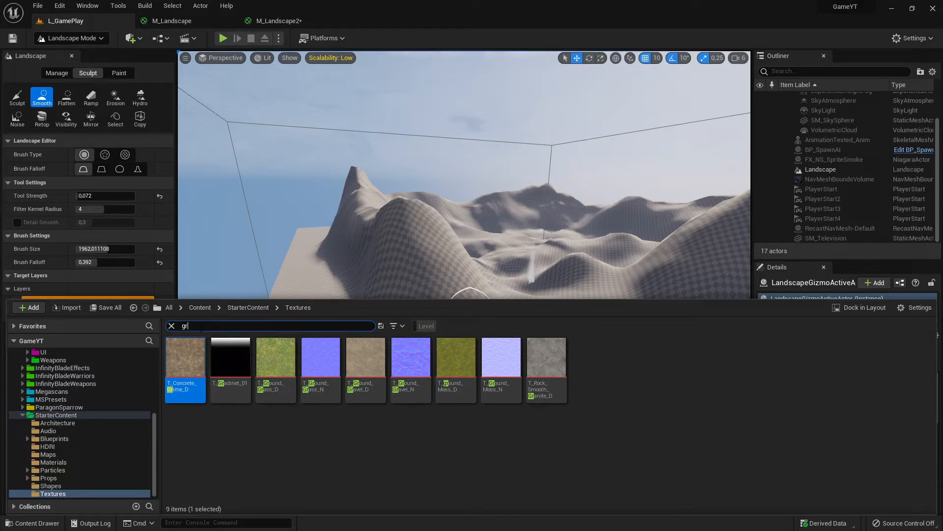
{"action": "type", "text": "gras"}
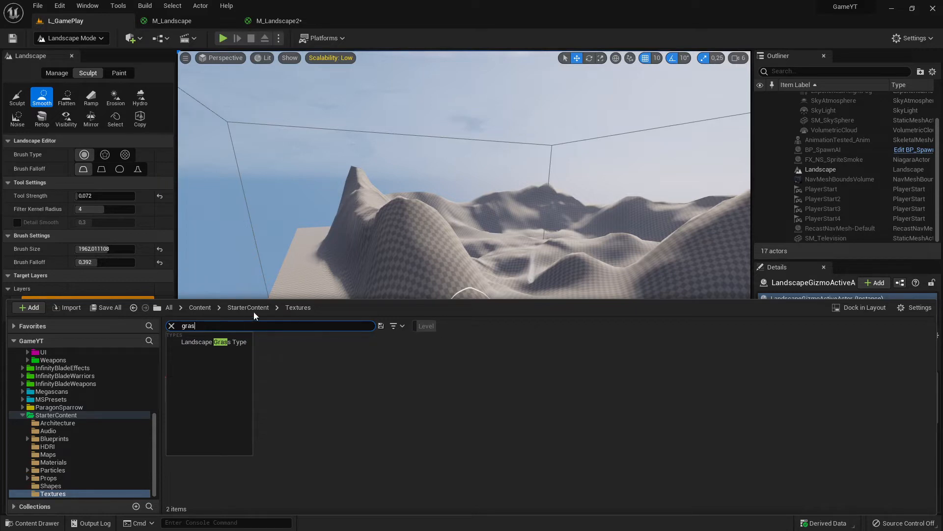
Detach the M_Landscape2 material editor from the main window so it floats separately
{"action": "left_click", "coordinate": [342, 382]}
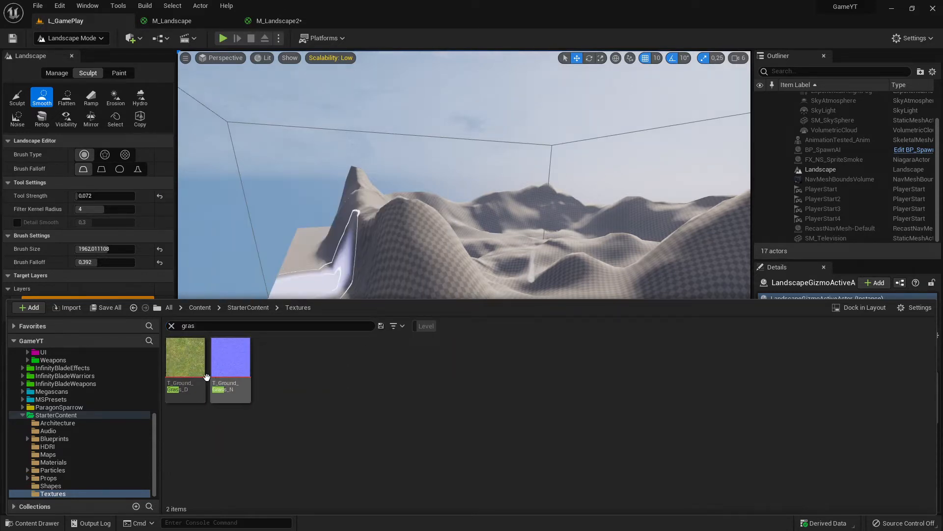
{"action": "left_click", "coordinate": [221, 364]}
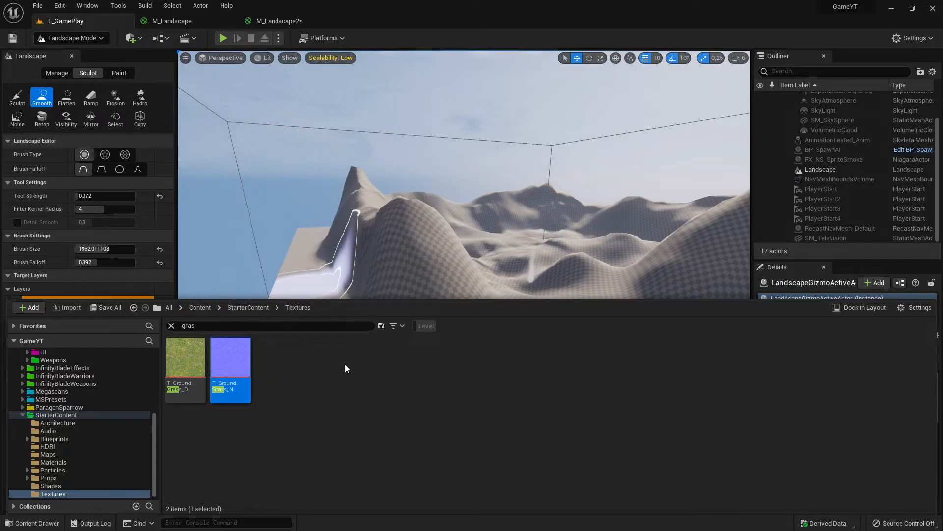
{"action": "left_click", "coordinate": [284, 23]}
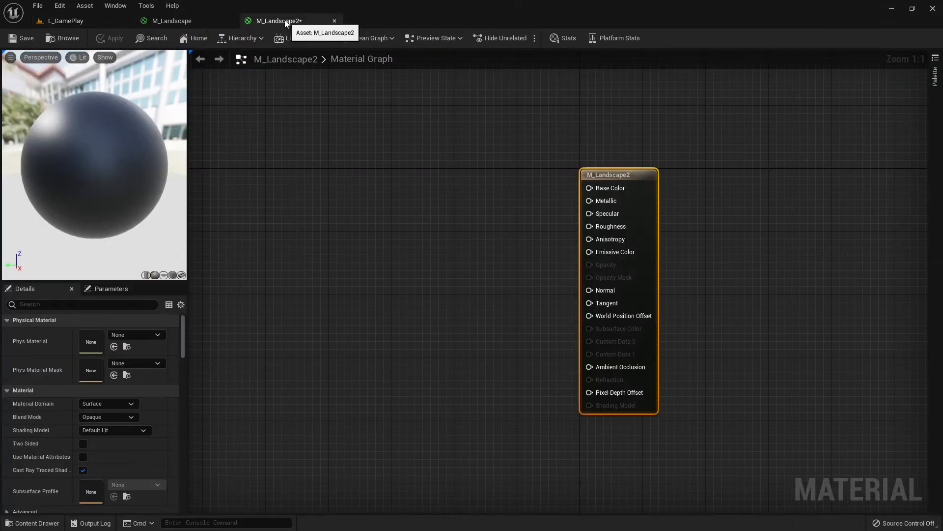
{"action": "left_click_drag", "start_coordinate": [287, 22], "coordinate": [564, 155]}
Return to L_GamePlay, position the floating M_Landscape2 editor over the viewport and dock the content drawer in the layout
{"action": "left_click", "coordinate": [66, 21]}
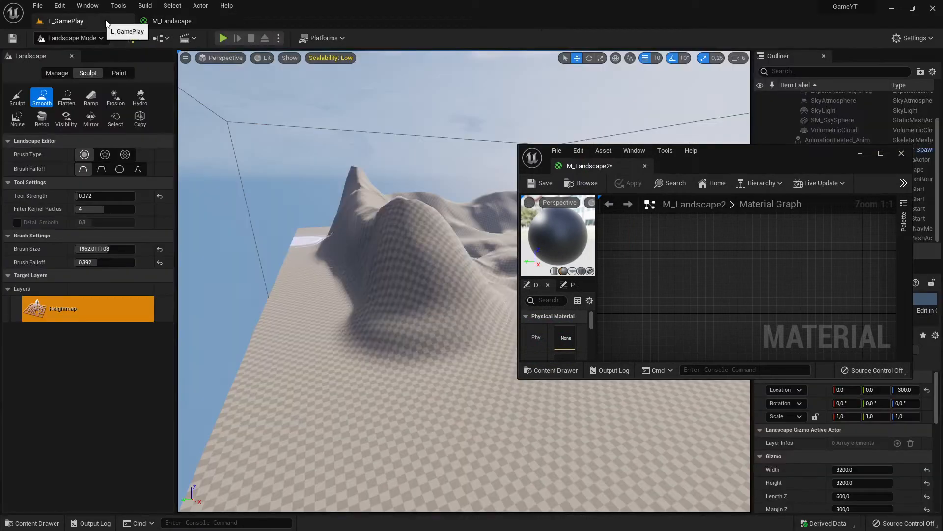
{"action": "left_click", "coordinate": [33, 523]}
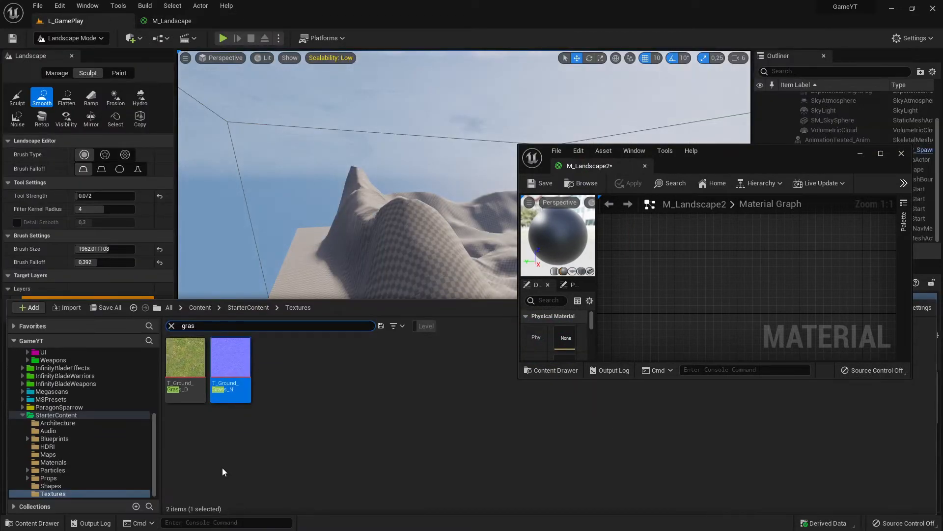
{"action": "left_click_drag", "start_coordinate": [750, 153], "coordinate": [563, 51]}
{"action": "left_click", "coordinate": [869, 307]}
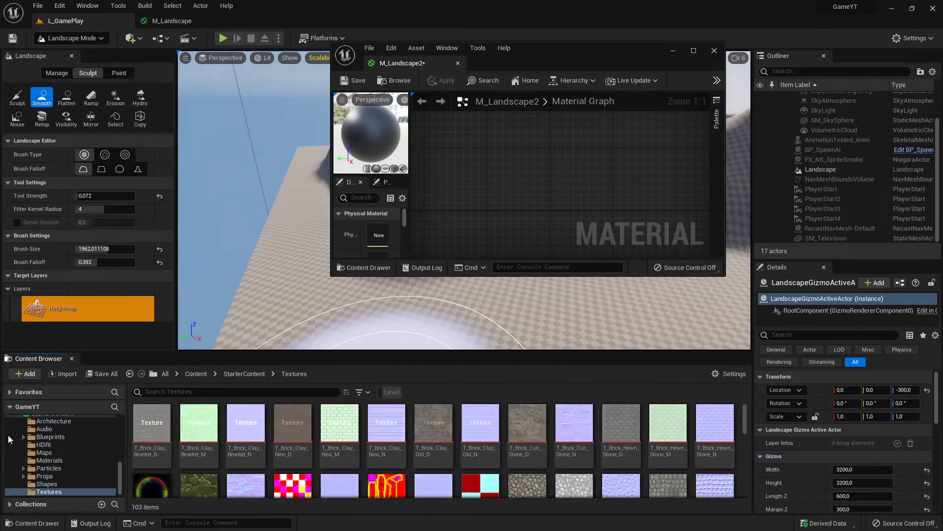
Search the StarterContent textures for "gras" and add T_Ground_Grass_D and T_Ground_Grass_N to the M_Landscape2 graph as texture samples
{"action": "scroll", "coordinate": [387, 469], "scroll_direction": "down", "scroll_amount": 3}
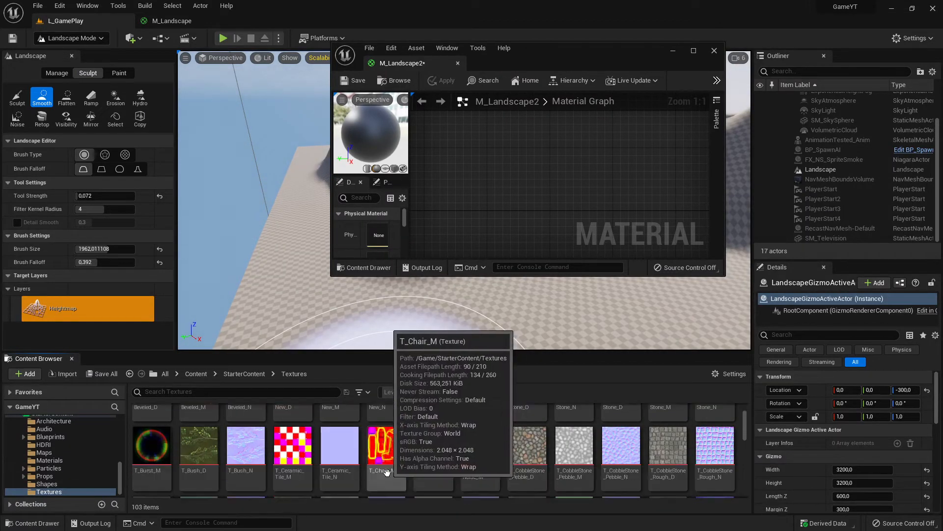
{"action": "scroll", "coordinate": [385, 472], "scroll_direction": "up", "scroll_amount": 3}
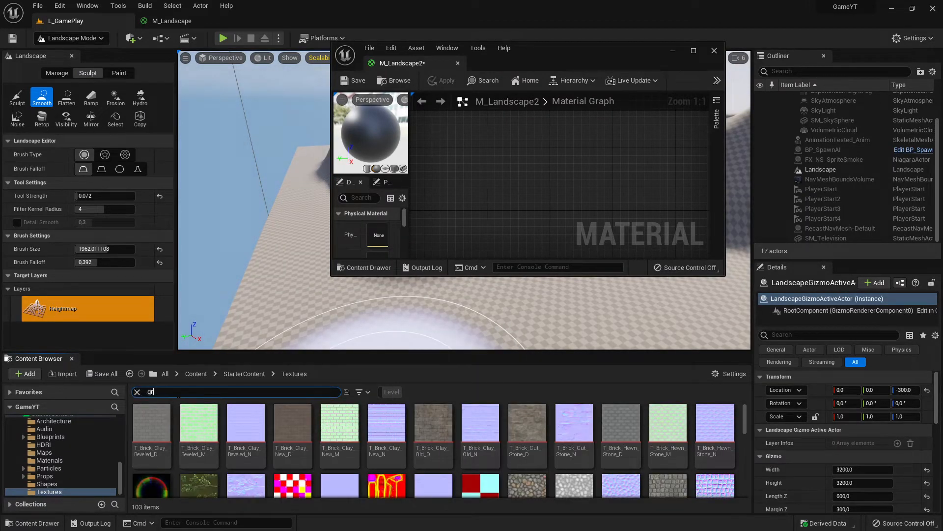
{"action": "type", "text": "as"}
{"action": "left_click", "coordinate": [329, 464]}
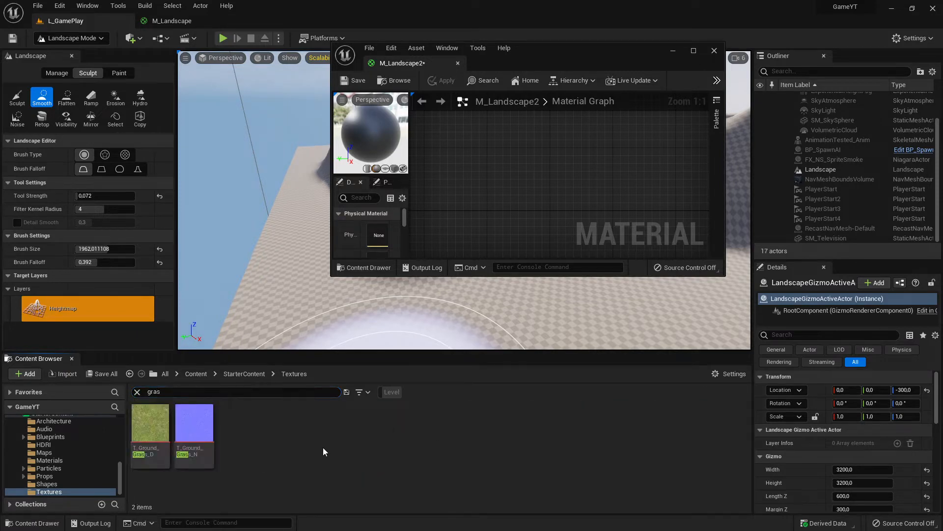
{"action": "left_click", "coordinate": [160, 427]}
{"action": "left_click", "coordinate": [186, 430], "text": "ctrl"}
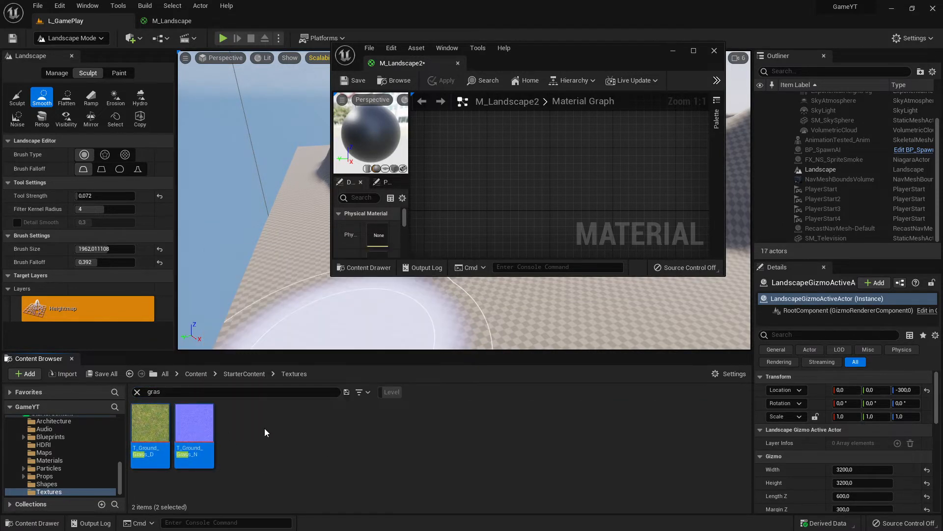
{"action": "left_click_drag", "start_coordinate": [191, 426], "coordinate": [506, 173]}
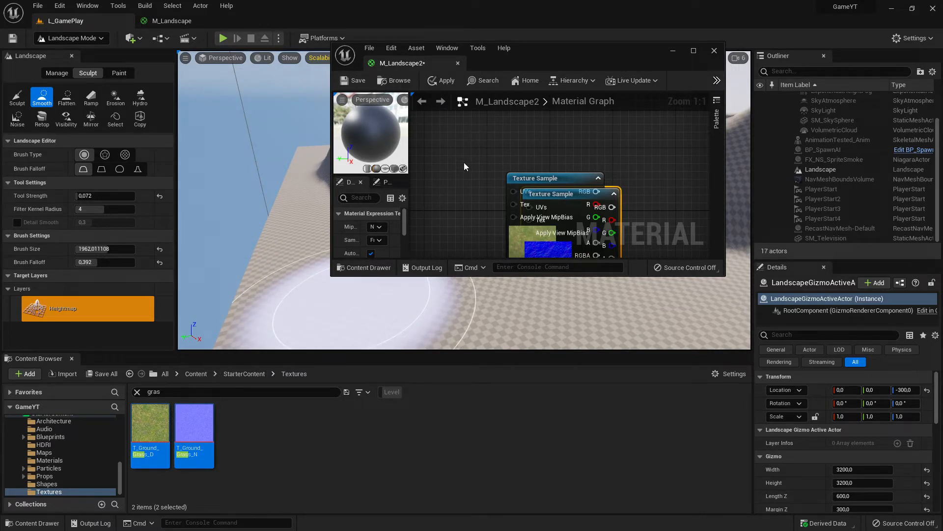
Replace the StarterContent texture search with "ground"
{"action": "left_click", "coordinate": [276, 451]}
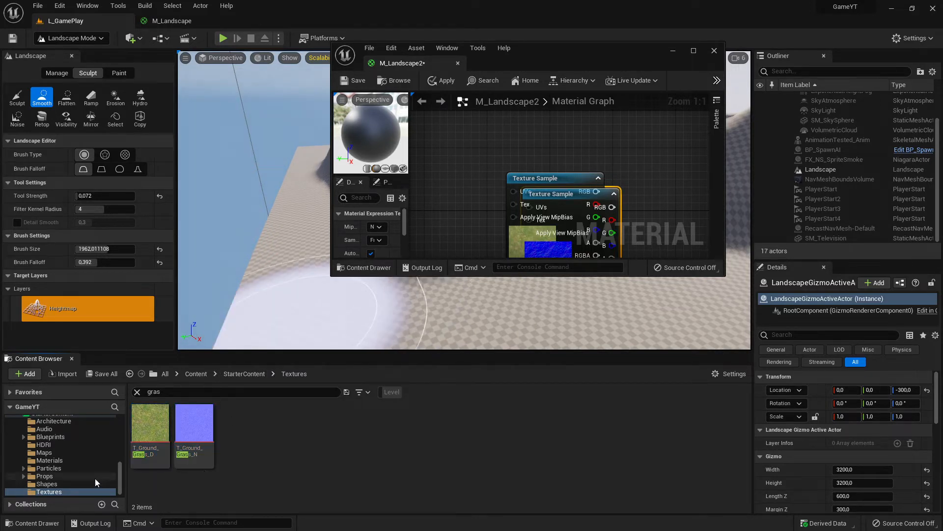
{"action": "left_click", "coordinate": [171, 392]}
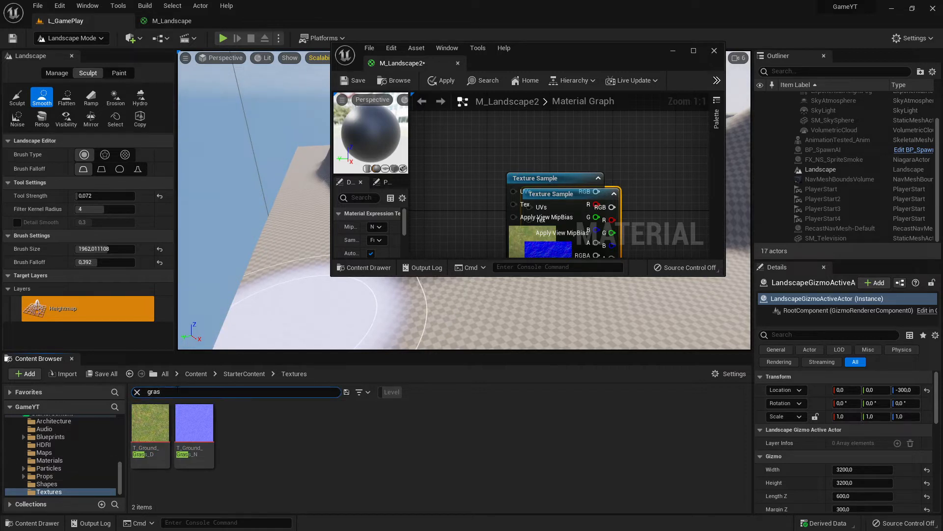
{"action": "type", "text": "soi"}
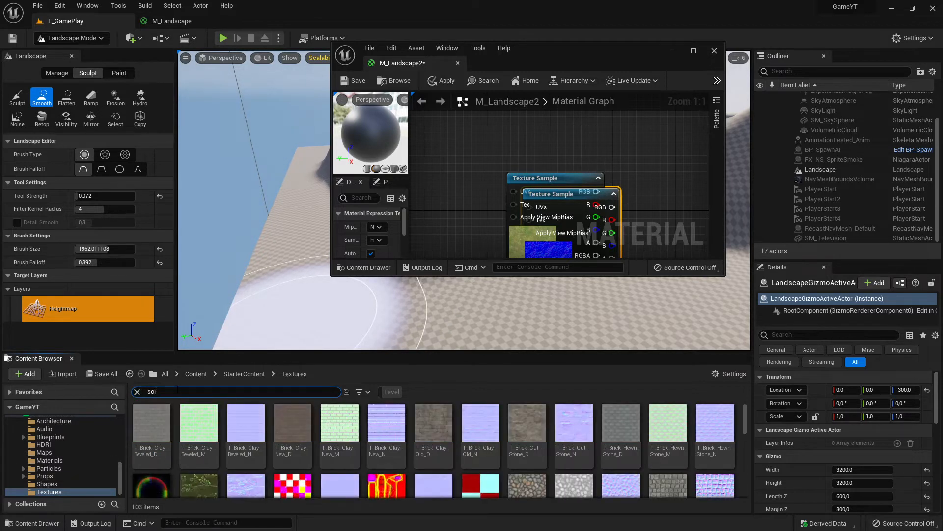
{"action": "key", "text": "BackSpace"}
{"action": "type", "text": "ground"}
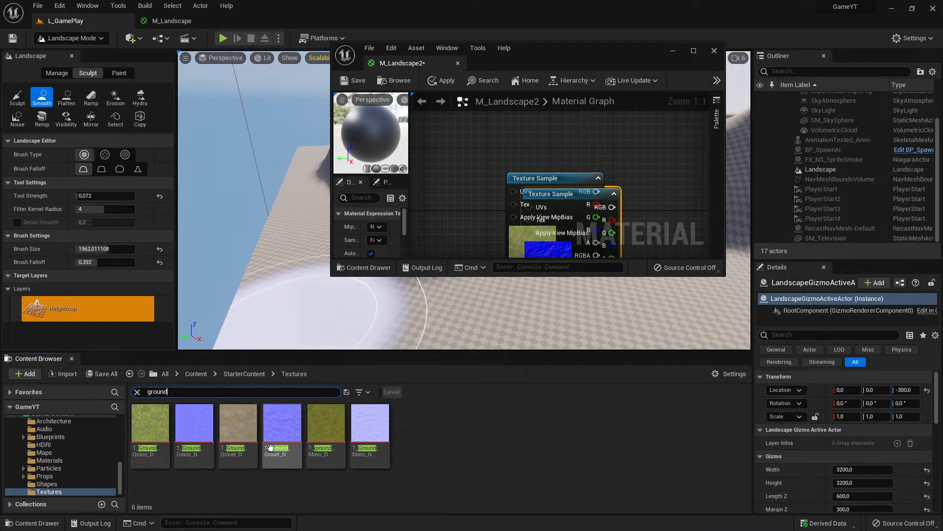
{"action": "left_click", "coordinate": [243, 428]}
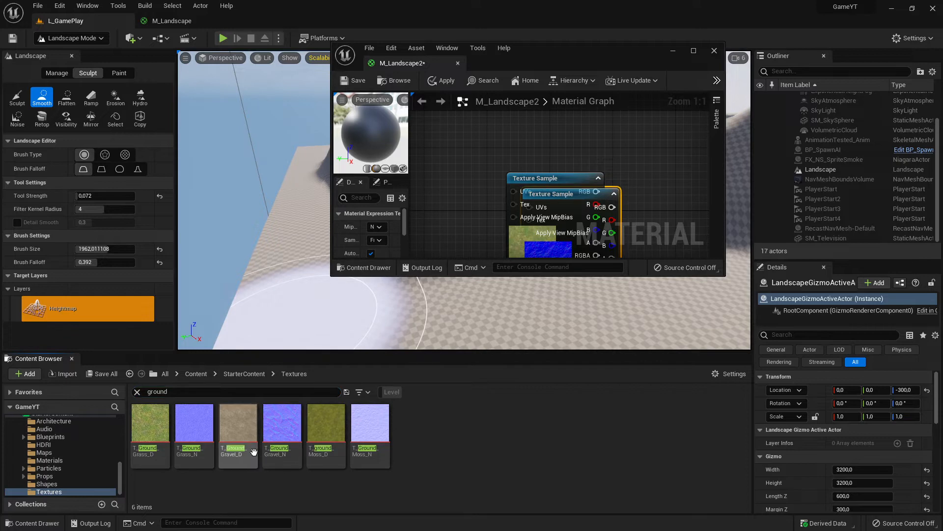
{"action": "left_click", "coordinate": [277, 422], "text": "ctrl"}
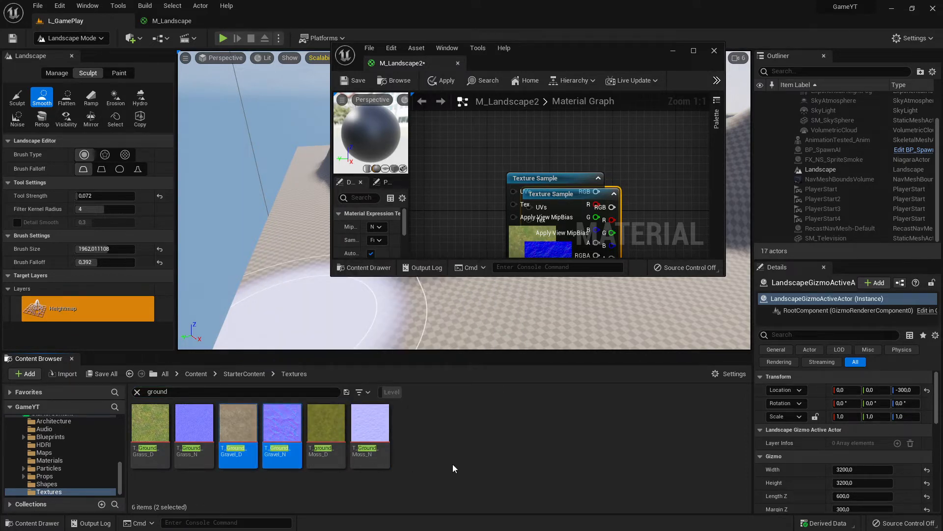
{"action": "left_click", "coordinate": [415, 418]}
{"action": "left_click", "coordinate": [238, 424]}
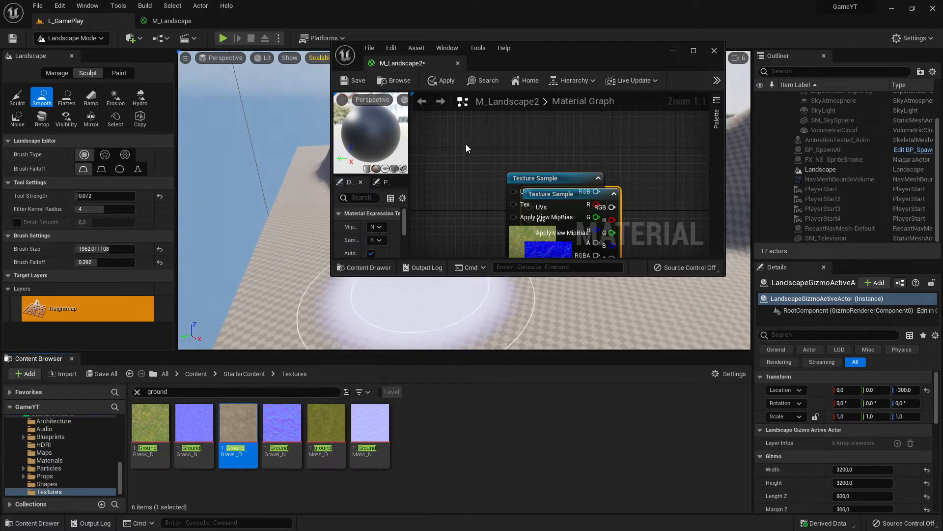
{"action": "key", "text": "Right"}
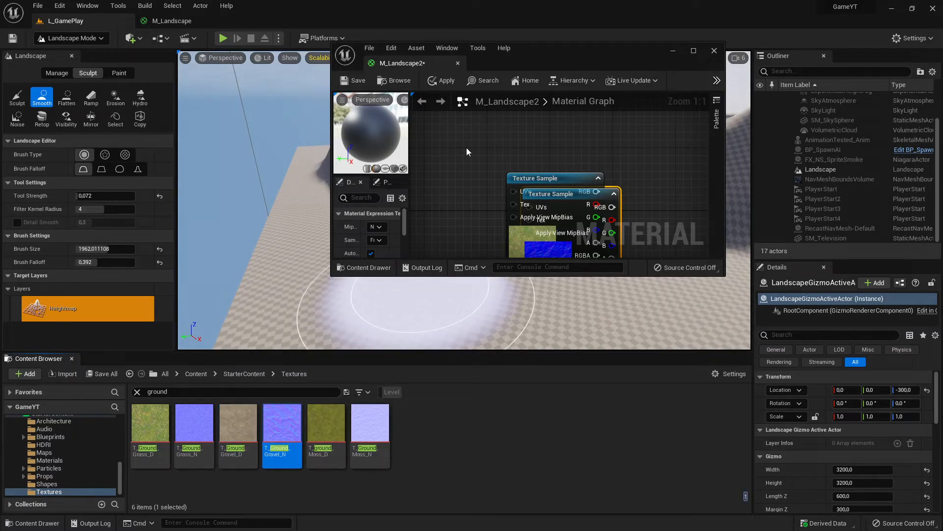
{"action": "key", "text": "t"}
{"action": "left_click", "coordinate": [462, 142]}
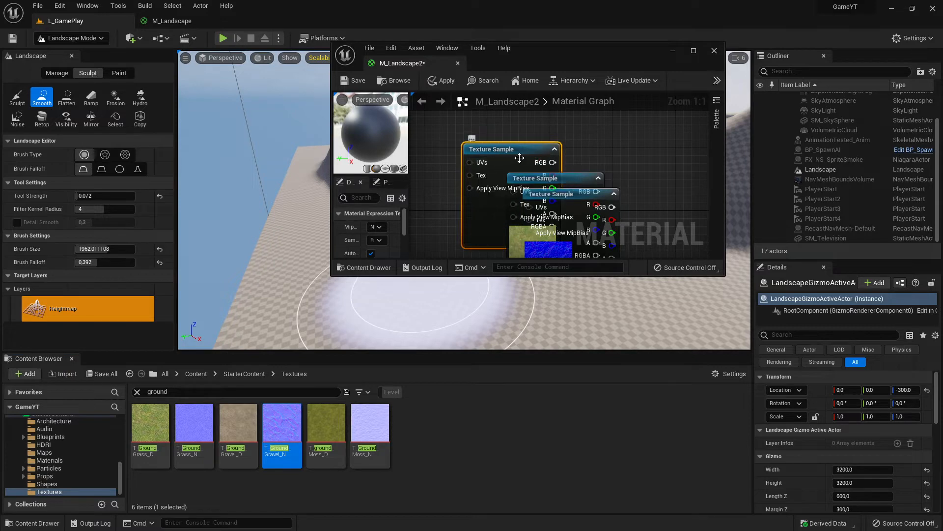
{"action": "right_click_drag", "start_coordinate": [604, 148], "coordinate": [556, 140]}
{"action": "scroll", "coordinate": [592, 180], "scroll_direction": "down", "scroll_amount": 1}
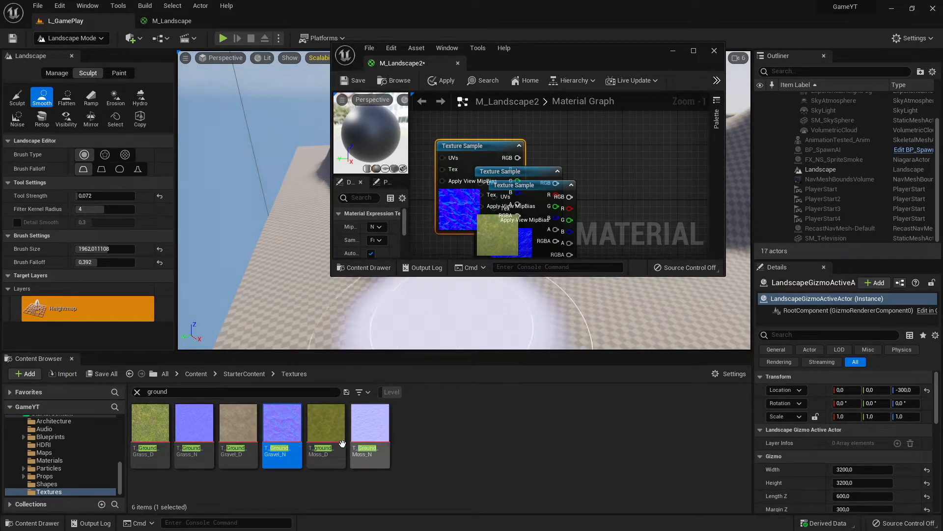
{"action": "key", "text": "Left"}
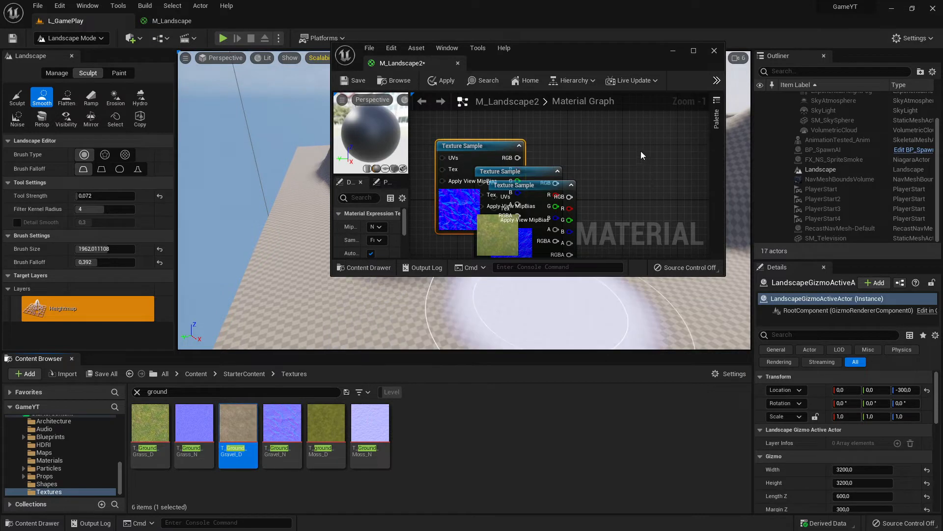
{"action": "key", "text": "Right"}
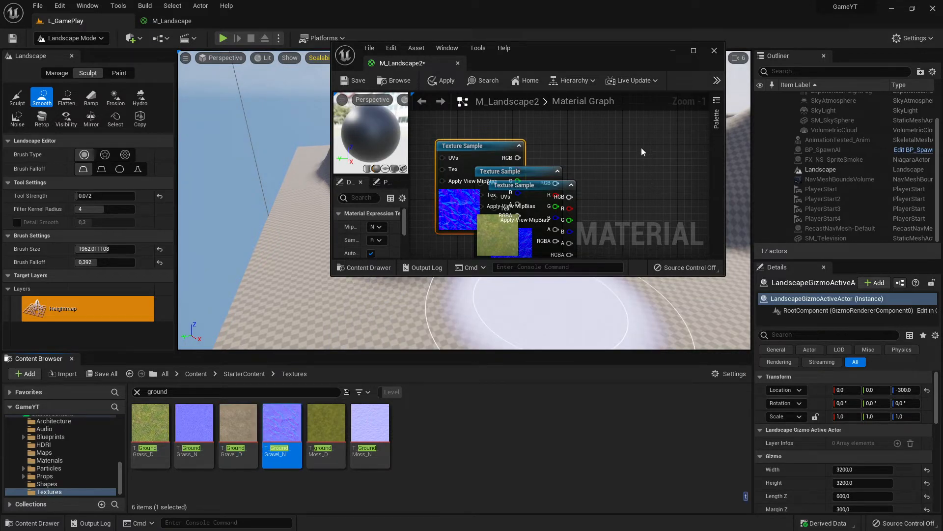
{"action": "left_click", "coordinate": [641, 147]}
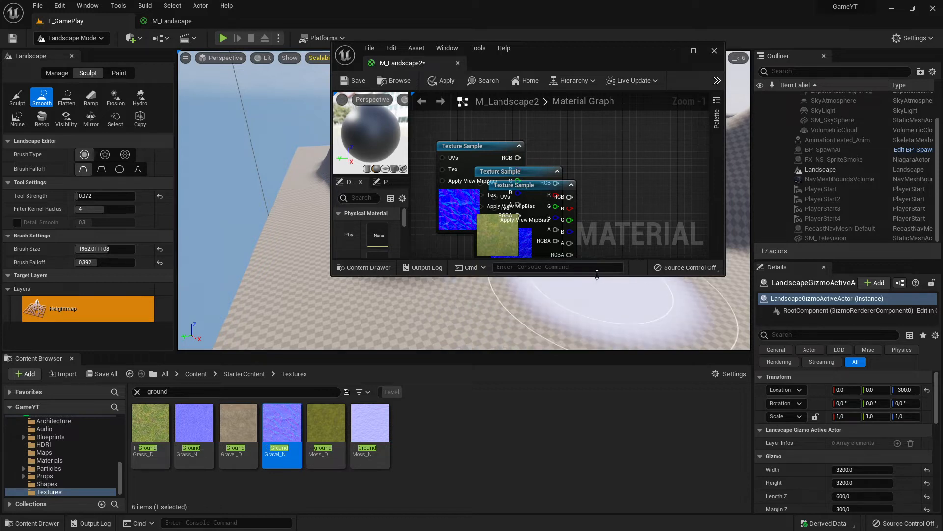
{"action": "key", "text": "ctrl+z"}
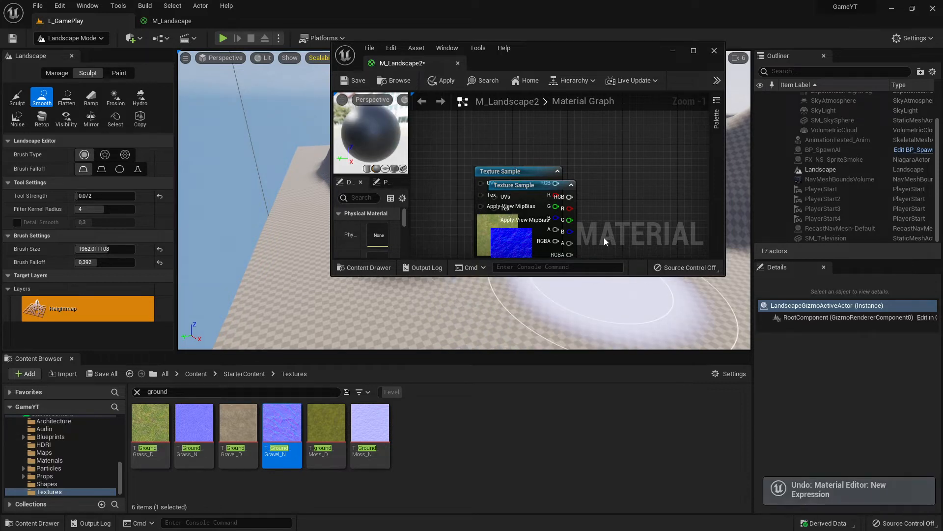
Separate the two overlapping grass texture samples so they sit side by side in the M_Landscape2 graph
{"action": "left_click_drag", "start_coordinate": [521, 188], "coordinate": [635, 154]}
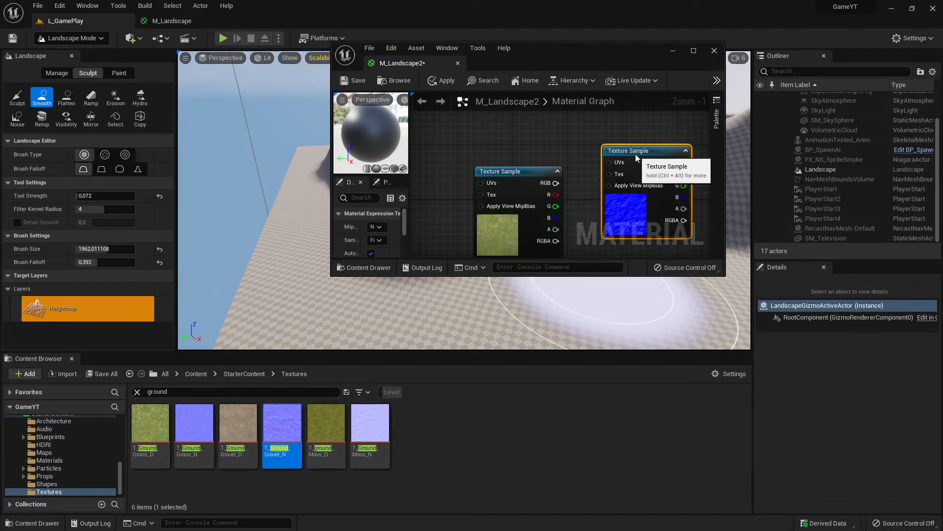
{"action": "left_click_drag", "start_coordinate": [535, 172], "coordinate": [549, 144]}
{"action": "scroll", "coordinate": [526, 166], "scroll_direction": "down", "scroll_amount": 4}
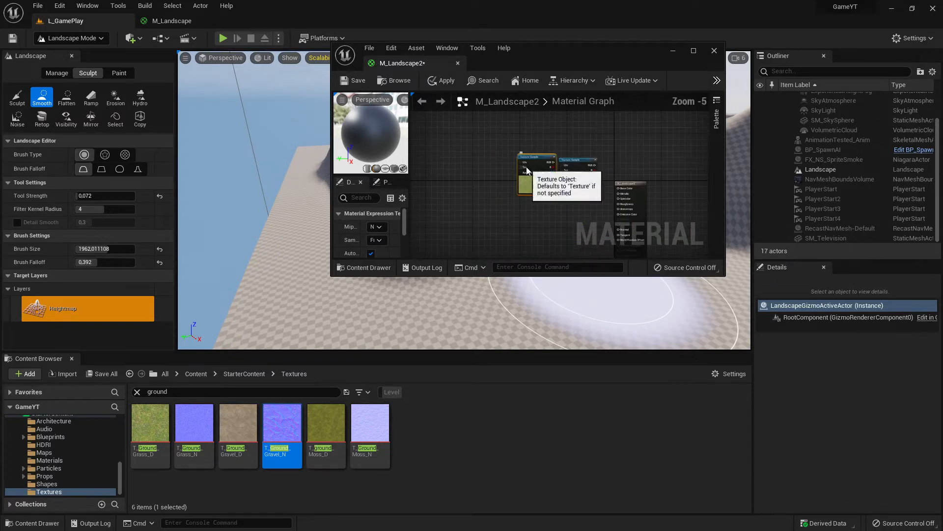
Add T_Ground_Gravel_D and T_Ground_Gravel_N to the M_Landscape2 graph as texture samples below the grass samples
{"action": "left_click", "coordinate": [238, 427]}
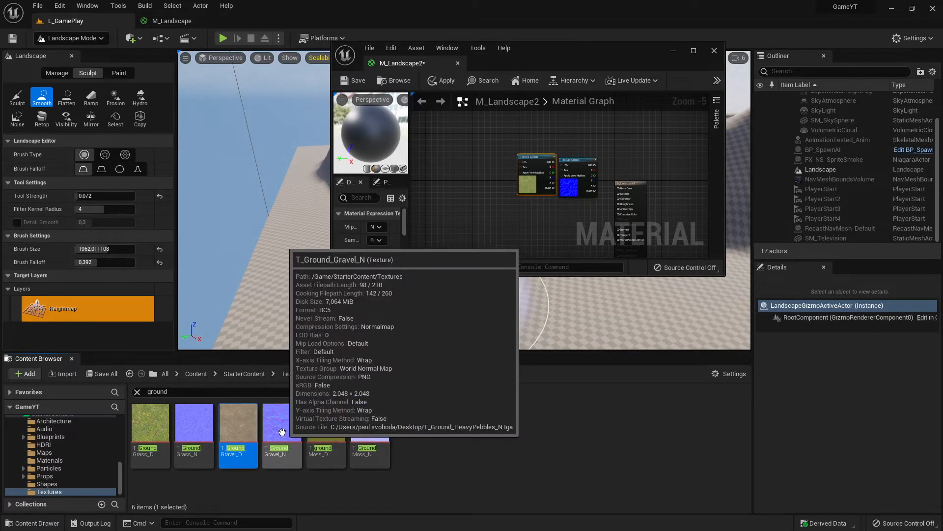
{"action": "left_click", "coordinate": [281, 428], "text": "ctrl"}
{"action": "left_click_drag", "start_coordinate": [282, 427], "coordinate": [466, 217]}
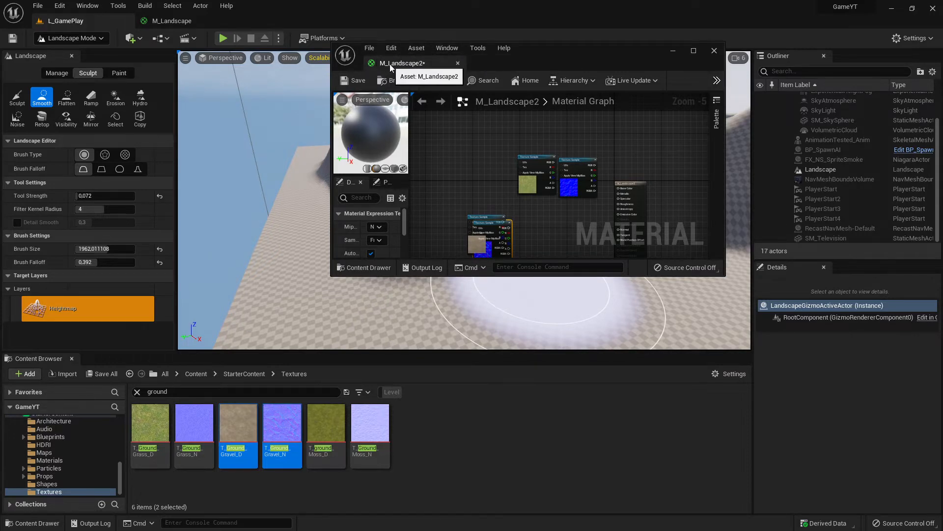
Dock the M_Landscape2 editor back in the main window and close the M_Landscape material, applying its changes
{"action": "left_click_drag", "start_coordinate": [390, 68], "coordinate": [275, 21]}
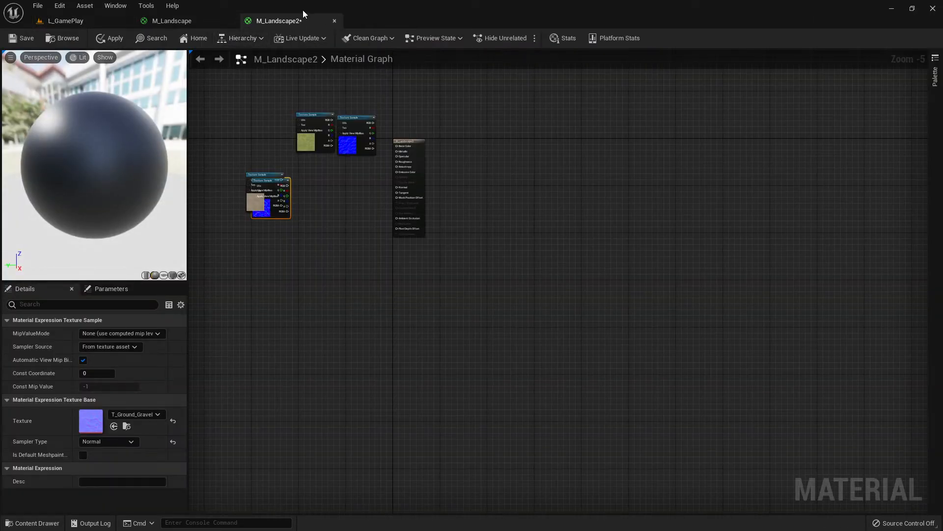
{"action": "left_click", "coordinate": [191, 19]}
{"action": "left_click", "coordinate": [231, 21]}
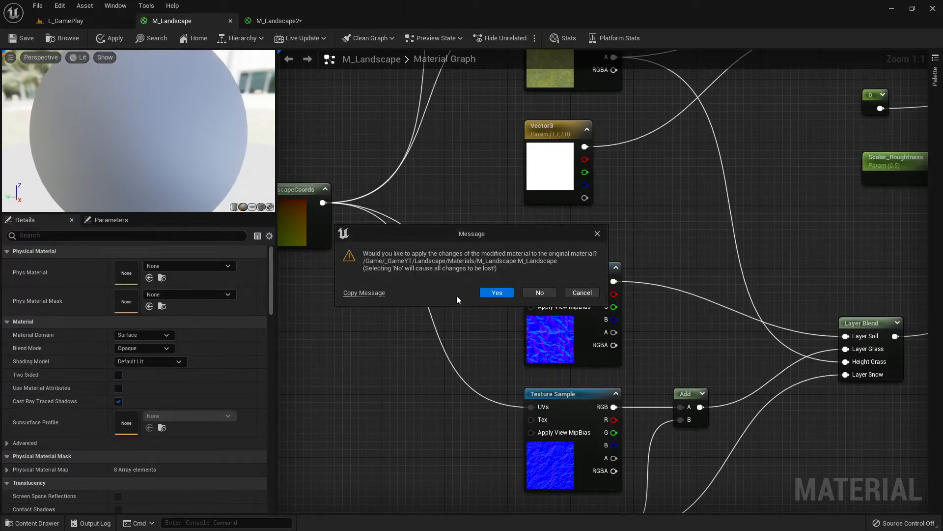
{"action": "left_click", "coordinate": [501, 292]}
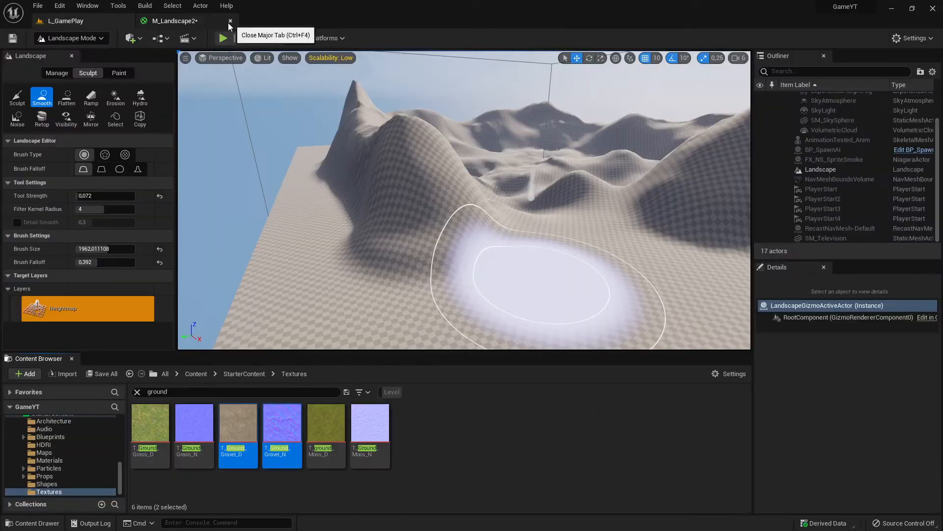
Return to the M_Landscape2 material graph and save the material
{"action": "left_click", "coordinate": [231, 22]}
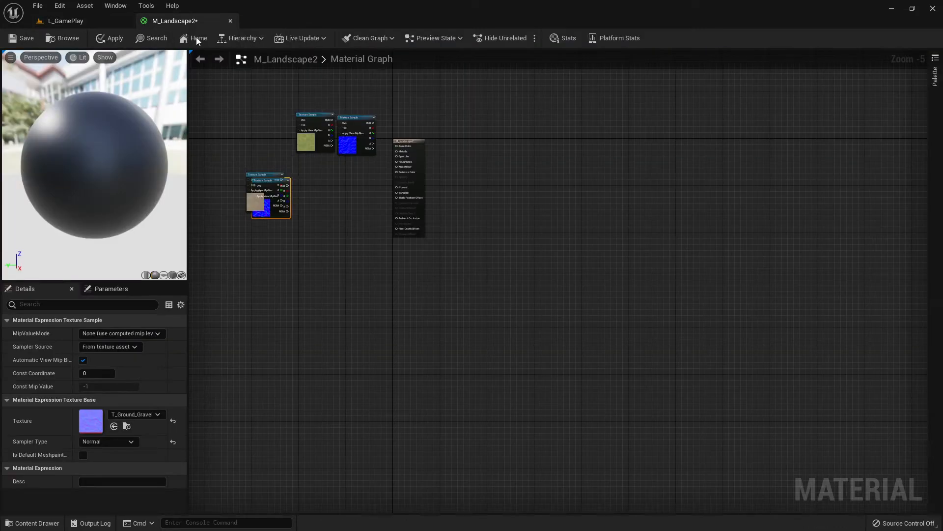
{"action": "left_click", "coordinate": [19, 41]}
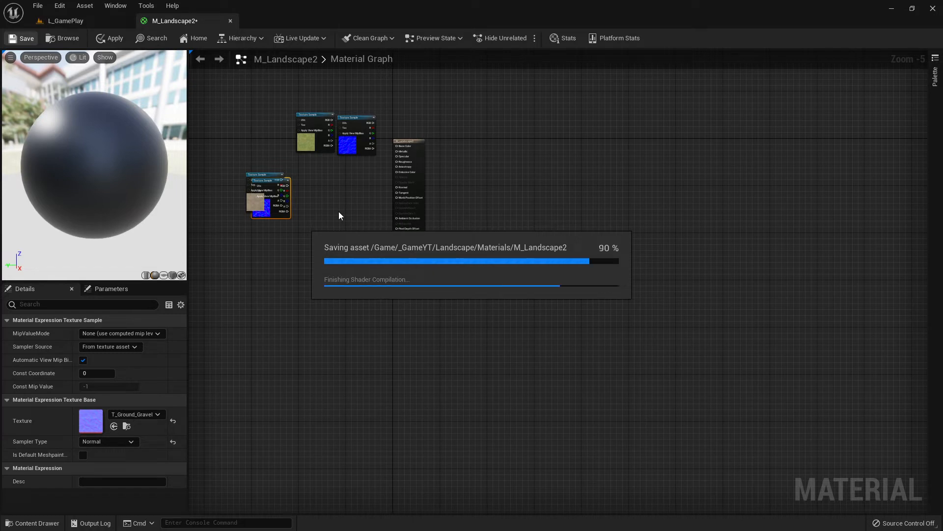
{"action": "right_click_drag", "start_coordinate": [338, 212], "coordinate": [514, 337]}
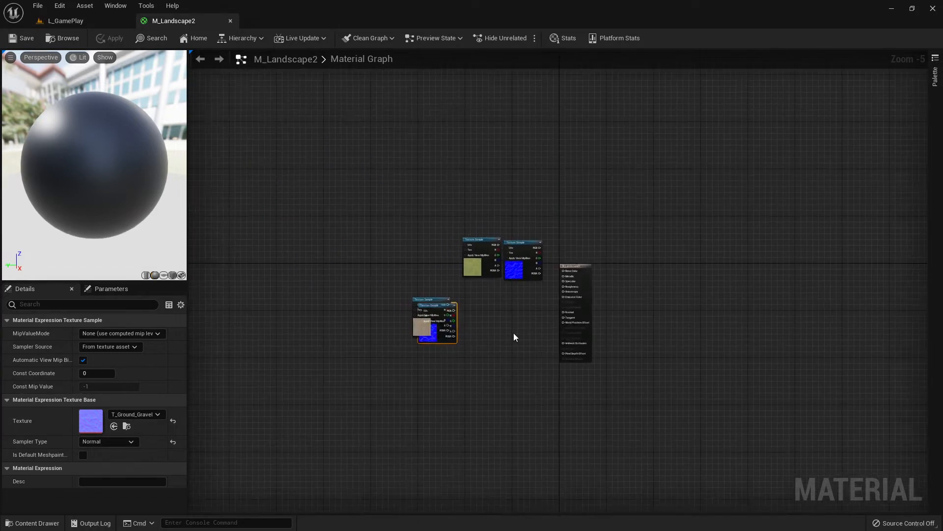
Stack the gravel color texture sample directly above the grass color texture sample in a column in the M_Landscape2 graph
{"action": "scroll", "coordinate": [514, 337], "scroll_direction": "up", "scroll_amount": 5}
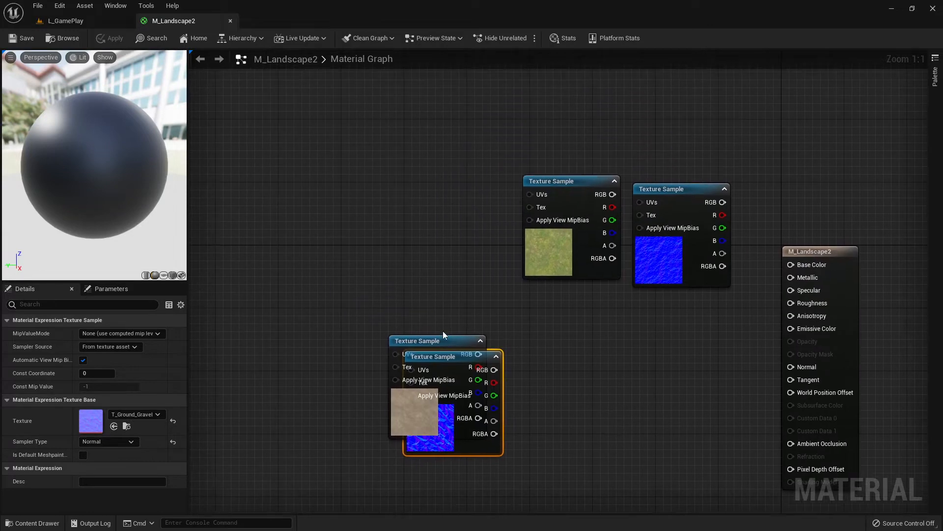
{"action": "left_click_drag", "start_coordinate": [417, 347], "coordinate": [418, 130]}
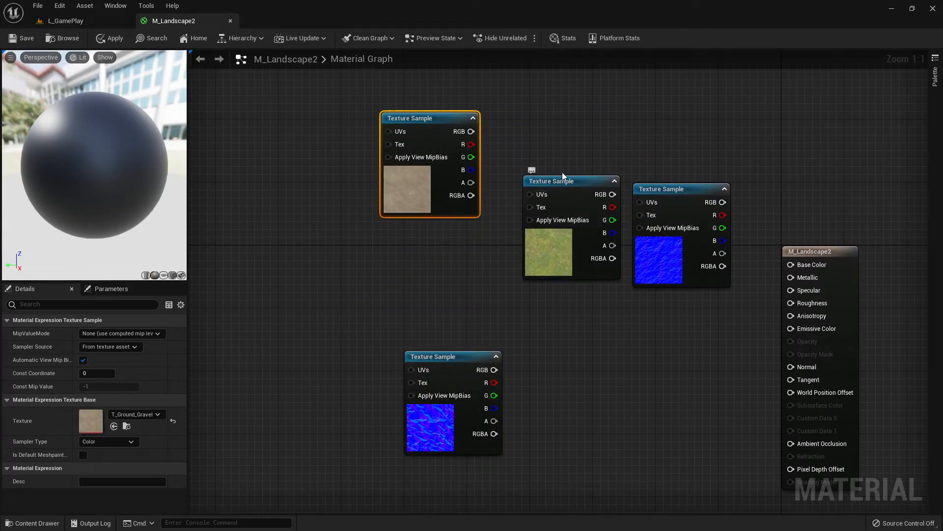
{"action": "left_click_drag", "start_coordinate": [562, 173], "coordinate": [517, 185]}
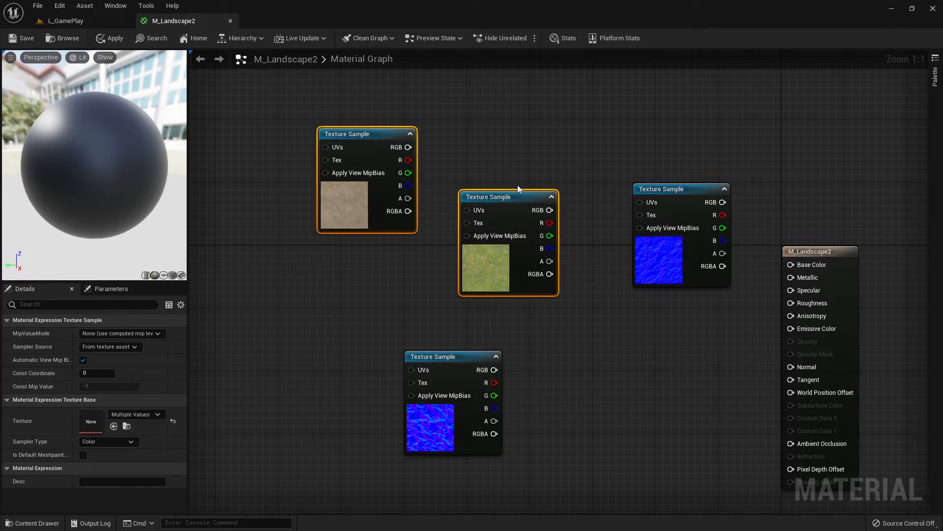
{"action": "left_click", "coordinate": [430, 173]}
{"action": "left_click", "coordinate": [359, 141]}
{"action": "left_click_drag", "start_coordinate": [359, 141], "coordinate": [430, 102]}
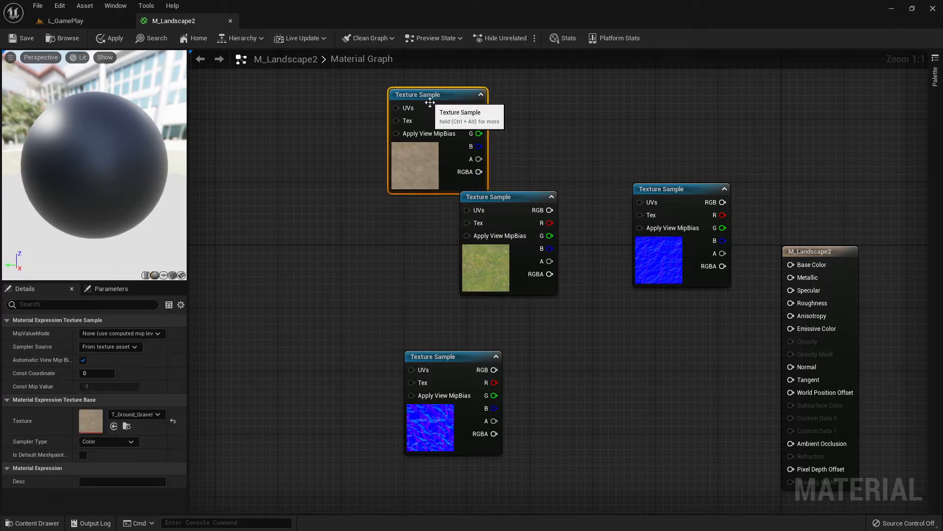
{"action": "left_click_drag", "start_coordinate": [520, 200], "coordinate": [449, 224]}
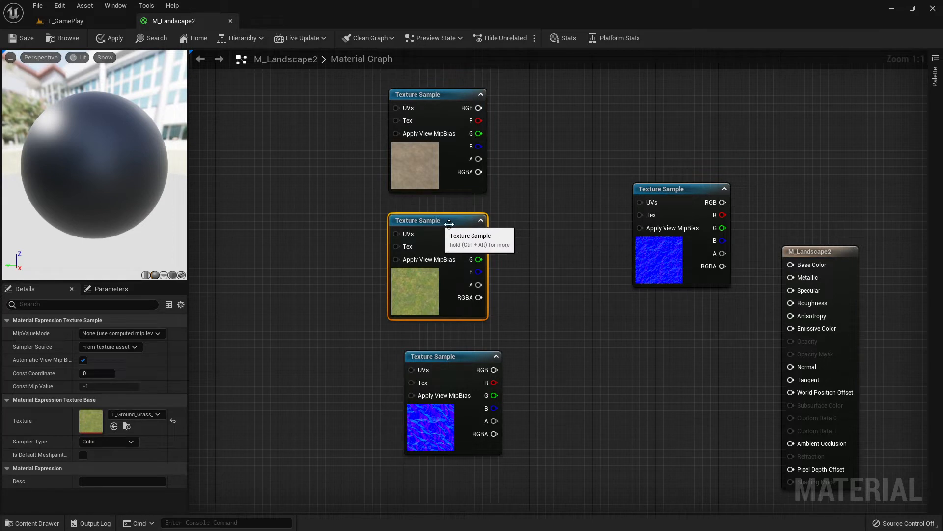
Line up the gravel normal and grass normal texture samples below the grass color sample in the same column
{"action": "right_click_drag", "start_coordinate": [568, 308], "coordinate": [513, 217]}
{"action": "left_click_drag", "start_coordinate": [607, 92], "coordinate": [518, 347]}
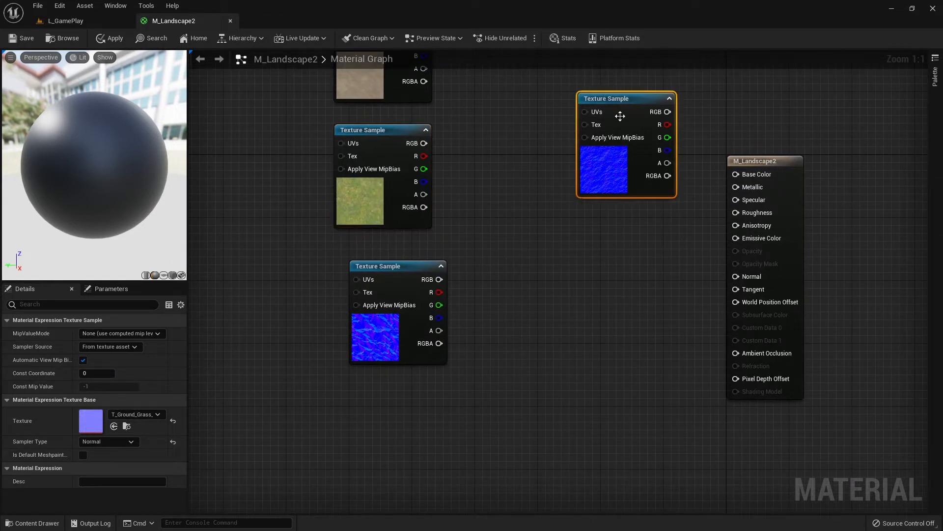
{"action": "left_click_drag", "start_coordinate": [621, 116], "coordinate": [392, 414]}
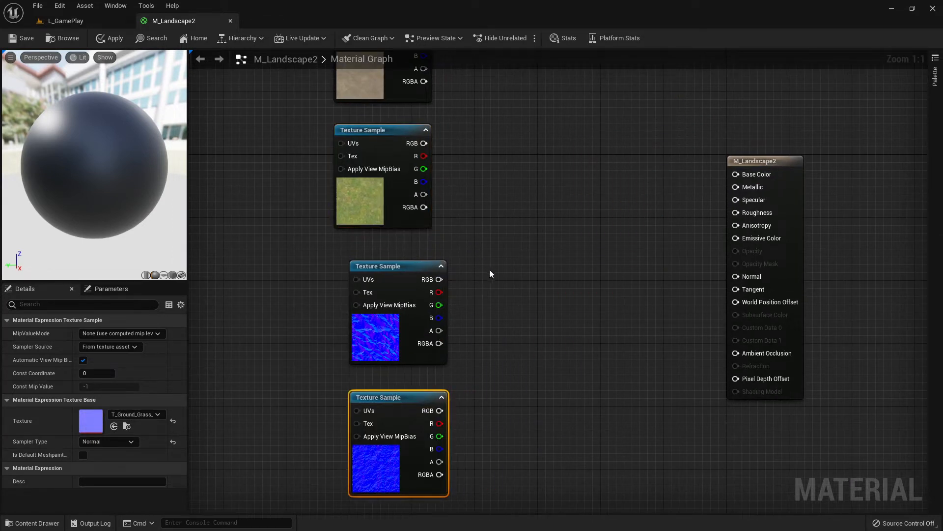
{"action": "left_click_drag", "start_coordinate": [400, 269], "coordinate": [385, 275]}
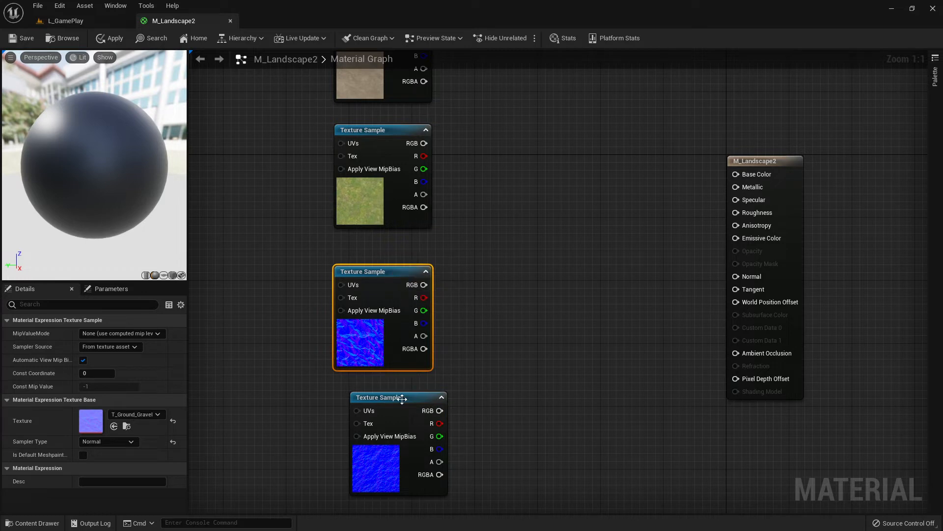
{"action": "left_click_drag", "start_coordinate": [402, 399], "coordinate": [385, 408]}
Add a vector parameter node just above the gravel color texture sample
{"action": "right_click_drag", "start_coordinate": [506, 340], "coordinate": [541, 397]}
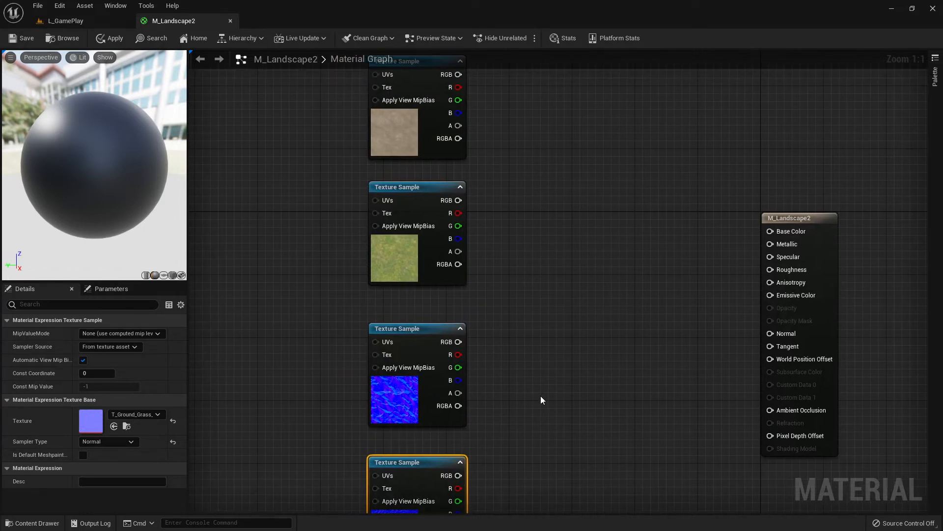
{"action": "scroll", "coordinate": [541, 396], "scroll_direction": "down", "scroll_amount": 3}
{"action": "right_click_drag", "start_coordinate": [552, 305], "coordinate": [590, 431]}
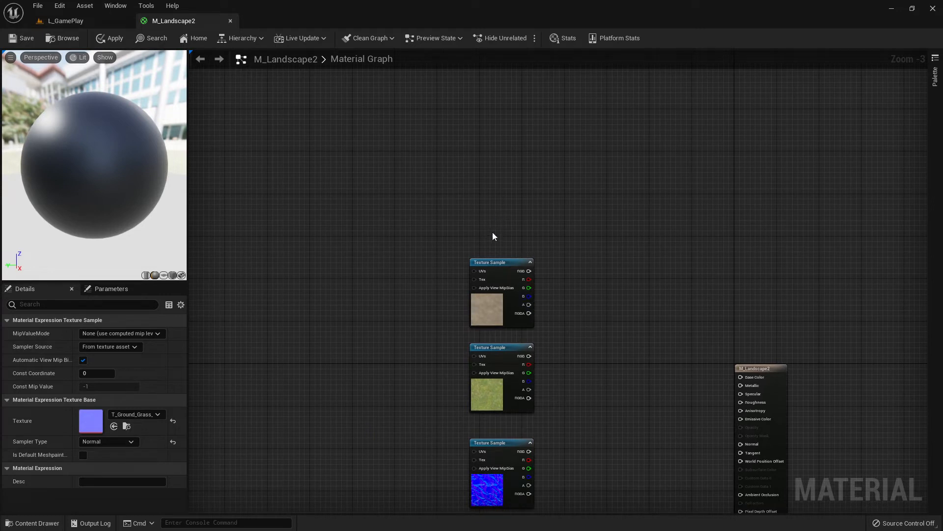
{"action": "key", "text": "v"}
{"action": "left_click", "coordinate": [476, 201]}
{"action": "type", "text": "vvvvvvvvvvvv"}
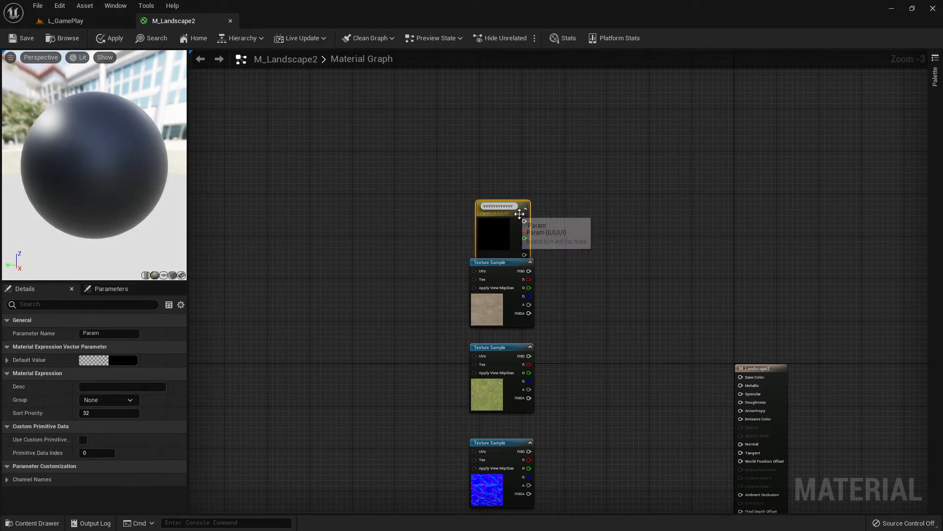
{"action": "left_click", "coordinate": [546, 222]}
{"action": "left_click", "coordinate": [498, 211]}
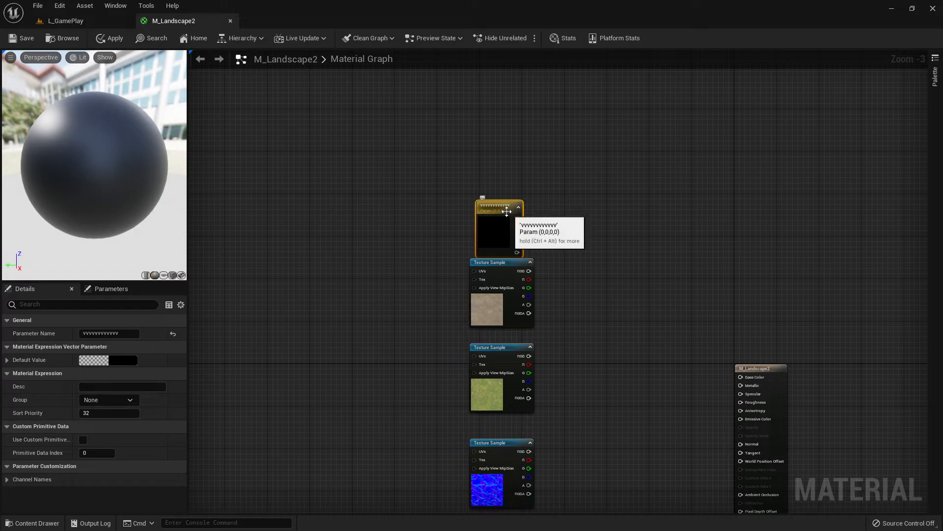
Rename the new vector parameter as Snow and align it above the gravel color sample without overlap
{"action": "left_click", "coordinate": [503, 206]}
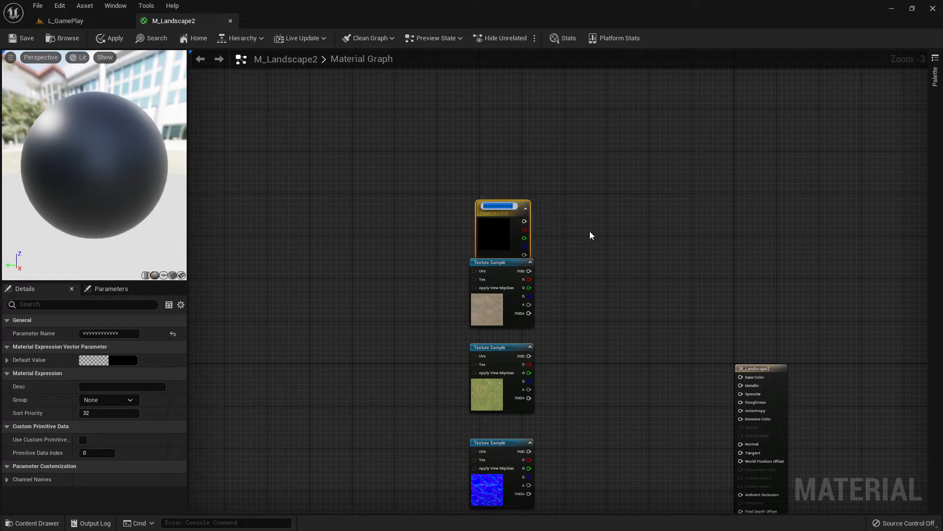
{"action": "key", "text": "BackSpace"}
{"action": "type", "text": "Snow"}
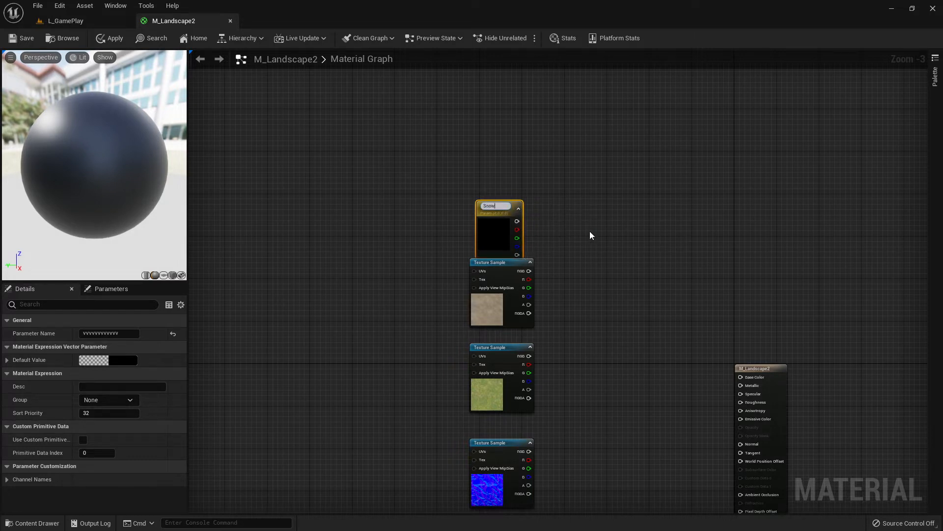
{"action": "key", "text": "Return"}
{"action": "scroll", "coordinate": [552, 214], "scroll_direction": "up", "scroll_amount": 3}
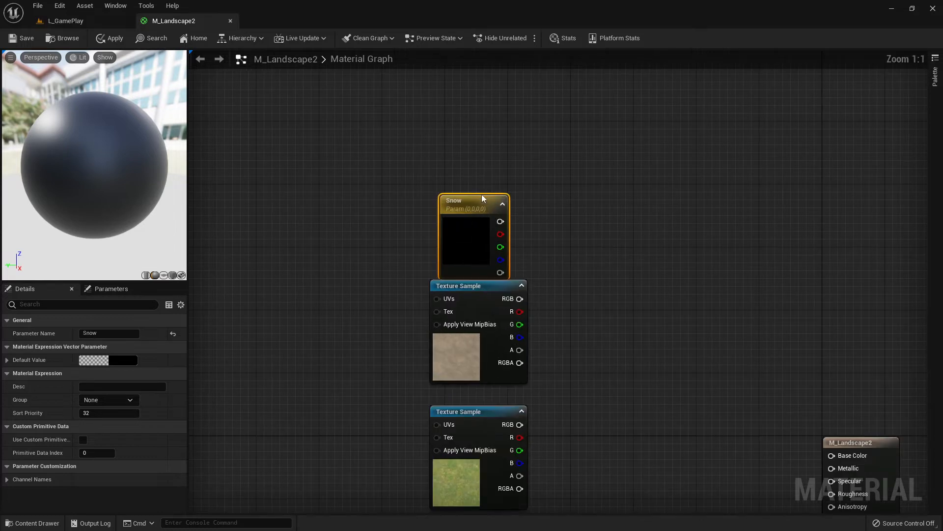
{"action": "left_click_drag", "start_coordinate": [482, 199], "coordinate": [464, 184]}
Add a second VectorParameter node from a node search for "vector" and delete it again
{"action": "right_click", "coordinate": [621, 228]}
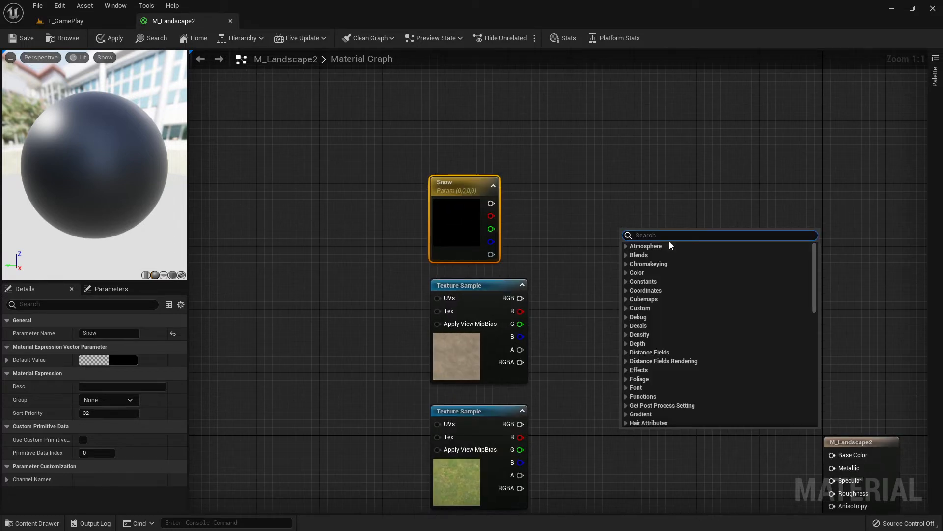
{"action": "type", "text": "vector"}
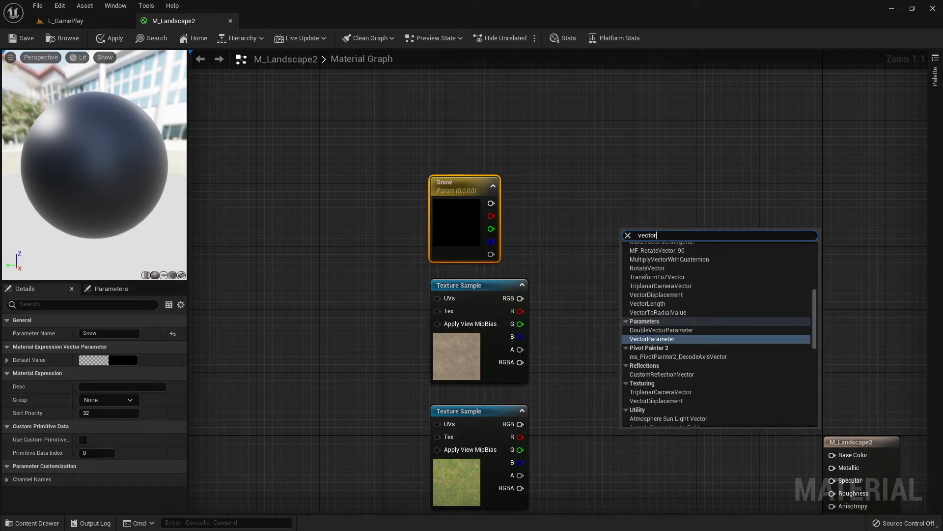
{"action": "left_click", "coordinate": [671, 340]}
{"action": "left_click", "coordinate": [650, 334]}
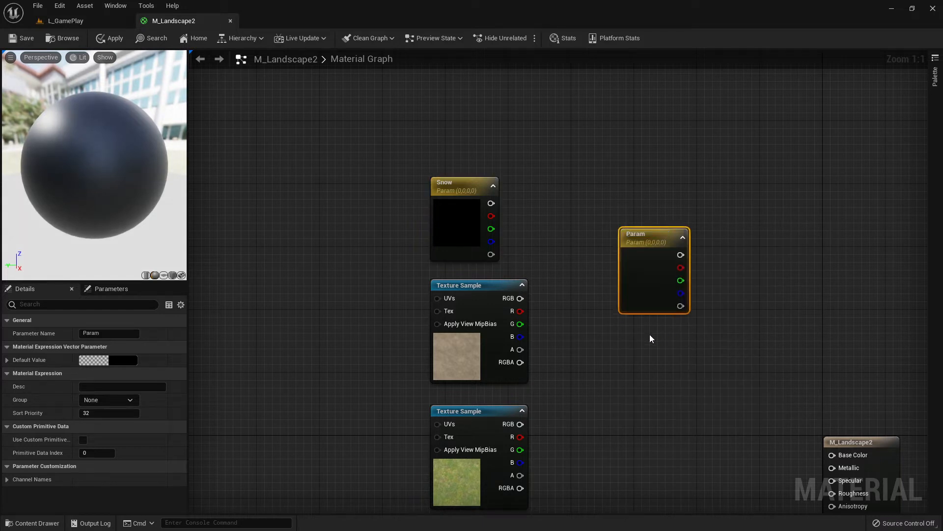
{"action": "left_click", "coordinate": [650, 243]}
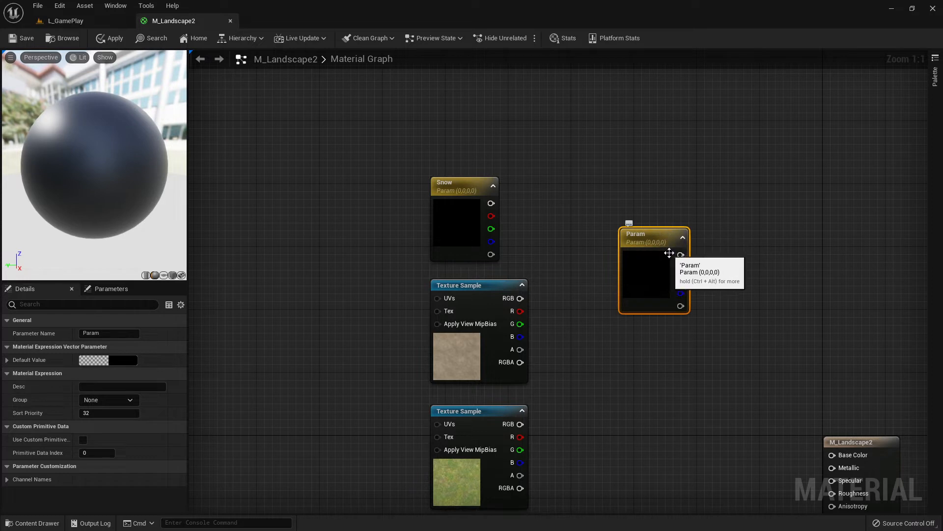
{"action": "key", "text": "Delete"}
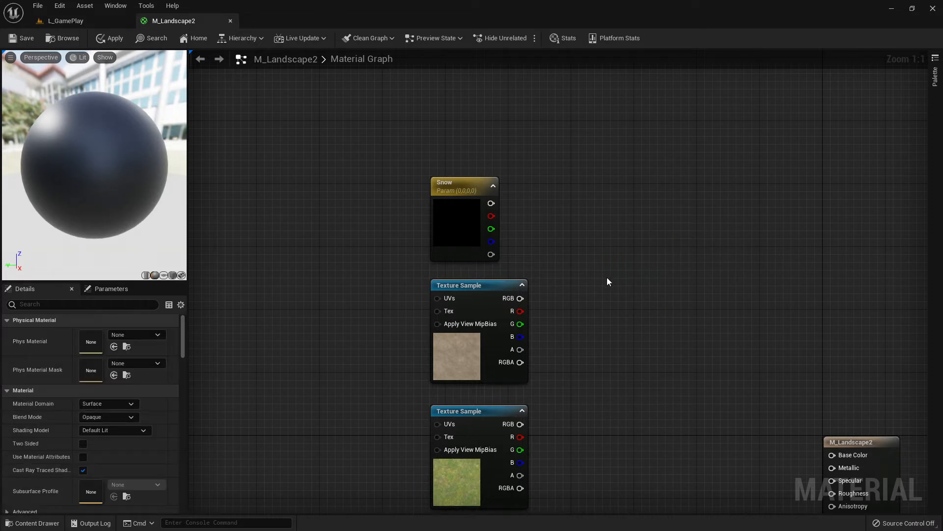
Add an extra TextureSample node from a node search for "text" and place it beside the gravel color sample
{"action": "left_click", "coordinate": [465, 285]}
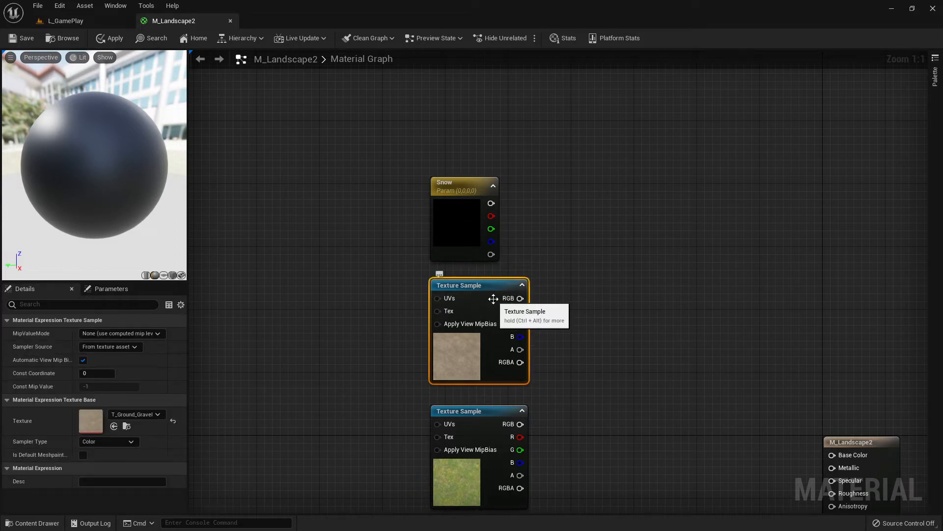
{"action": "scroll", "coordinate": [623, 342], "scroll_direction": "down", "scroll_amount": 5}
{"action": "scroll", "coordinate": [603, 288], "scroll_direction": "up", "scroll_amount": 4}
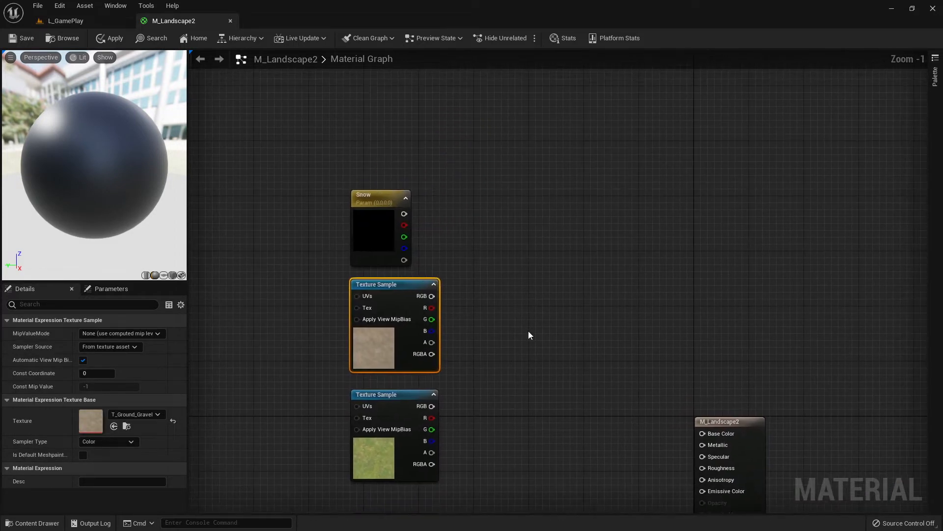
{"action": "right_click", "coordinate": [521, 308]}
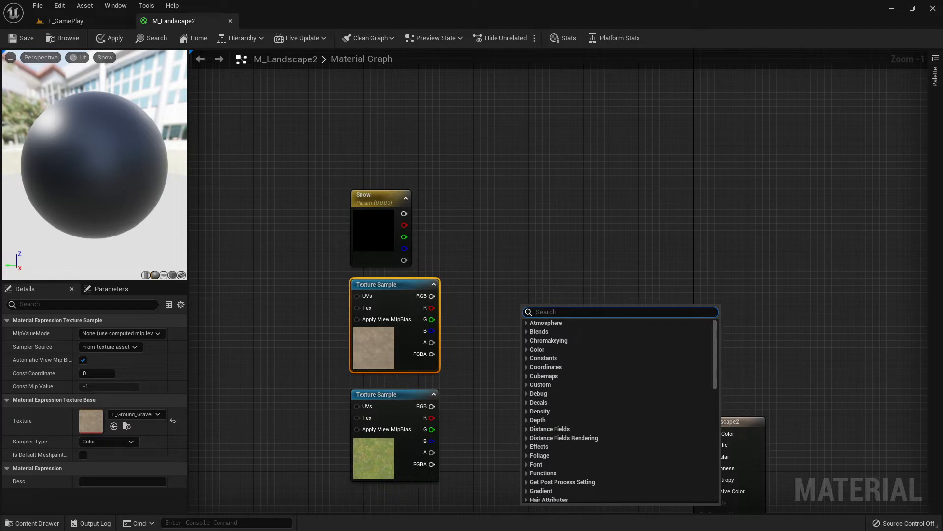
{"action": "type", "text": "text"}
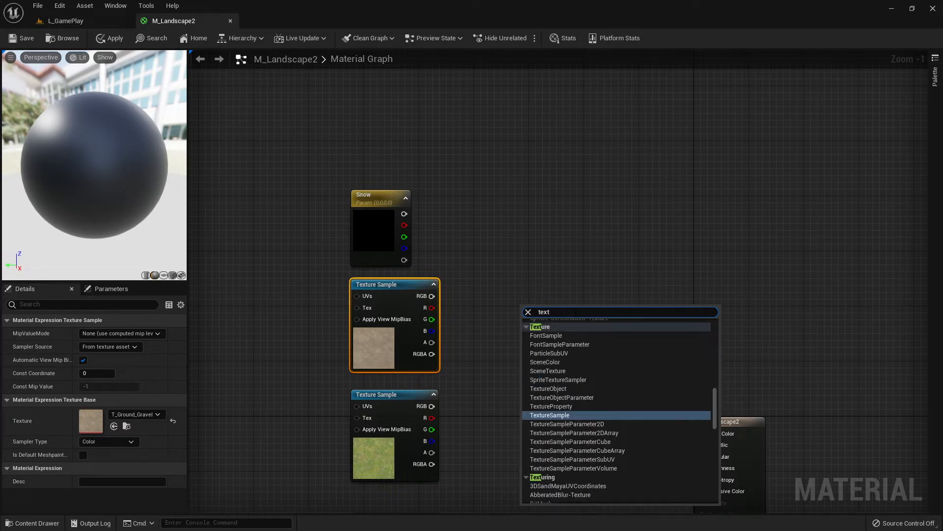
{"action": "left_click", "coordinate": [570, 419]}
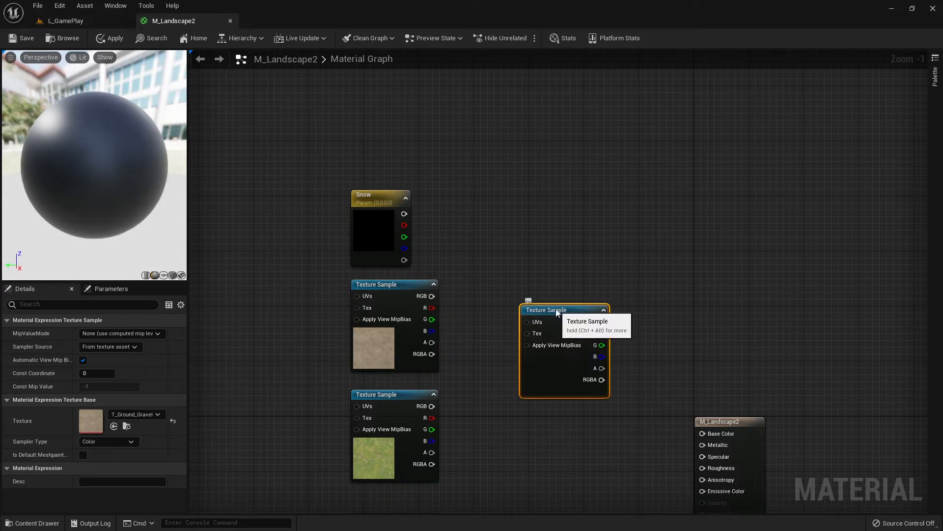
{"action": "left_click_drag", "start_coordinate": [568, 319], "coordinate": [568, 285]}
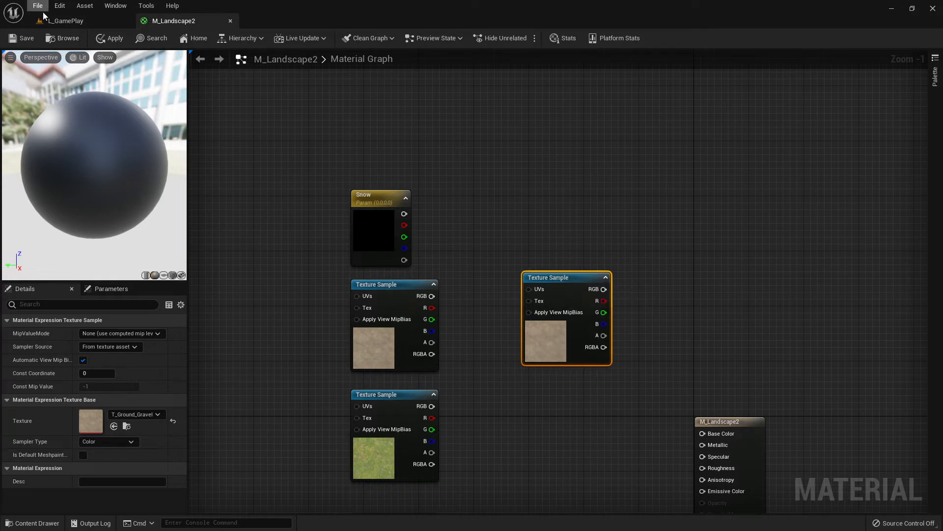
Assign the T_GroundSplitFirey_D texture to the extra texture sample and delete that node
{"action": "left_click", "coordinate": [64, 21]}
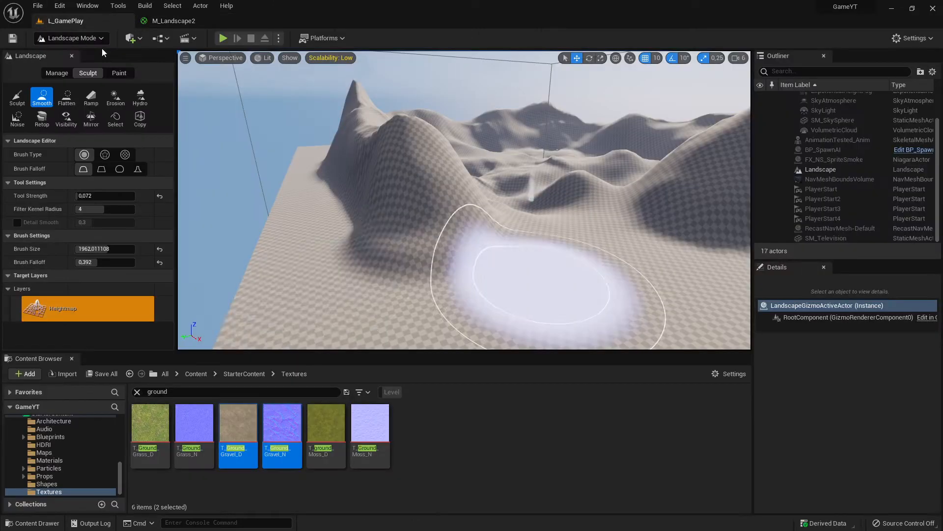
{"action": "left_click", "coordinate": [180, 23]}
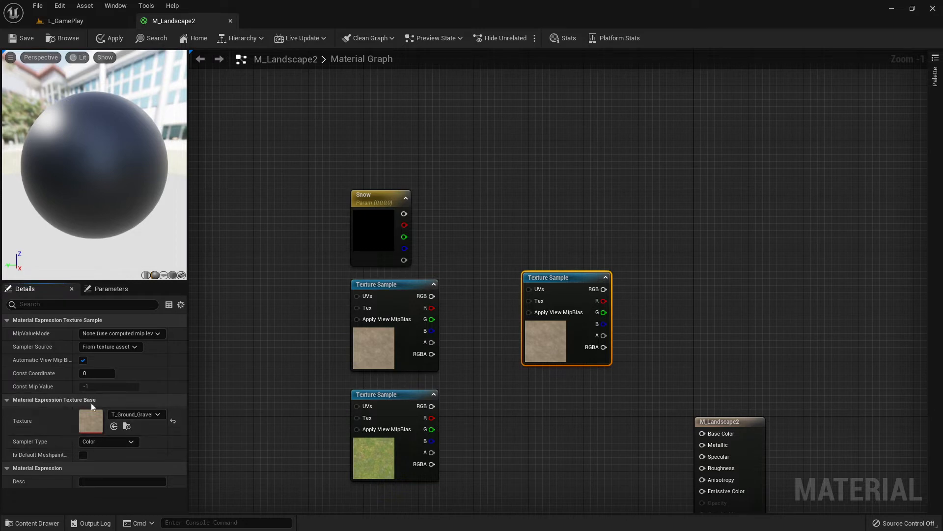
{"action": "left_click", "coordinate": [142, 416]}
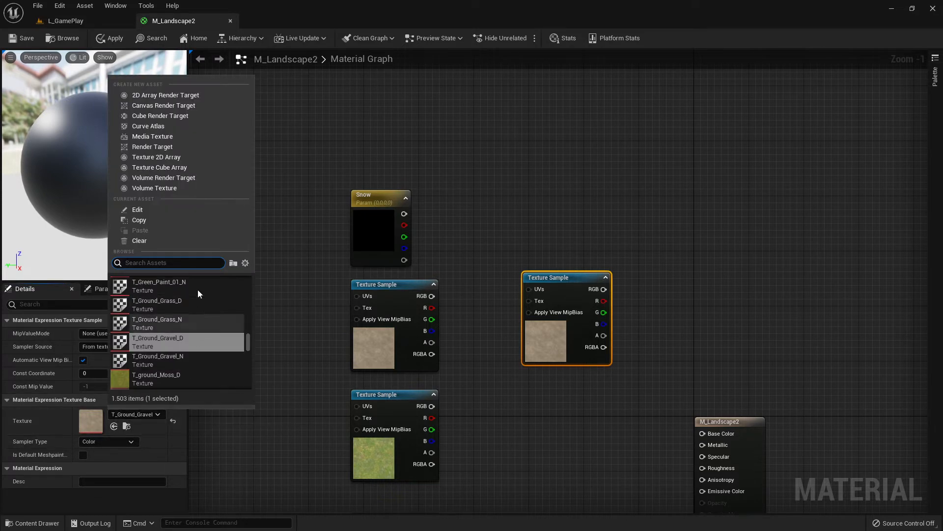
{"action": "scroll", "coordinate": [206, 355], "scroll_direction": "down", "scroll_amount": 3}
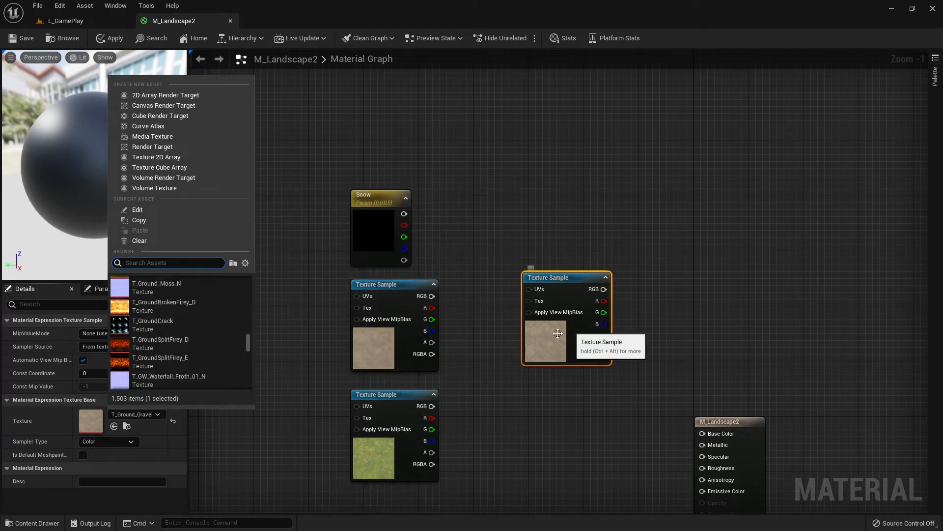
{"action": "left_click", "coordinate": [149, 347]}
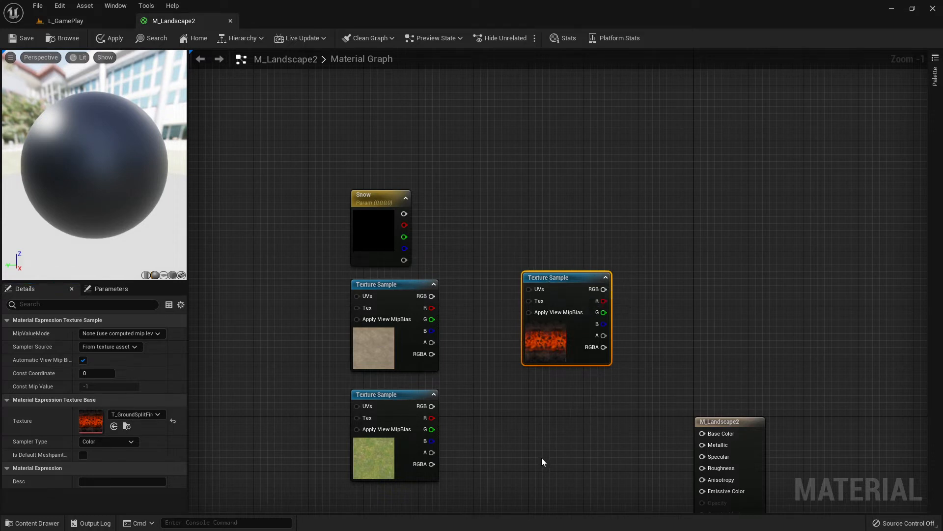
{"action": "key", "text": "Delete"}
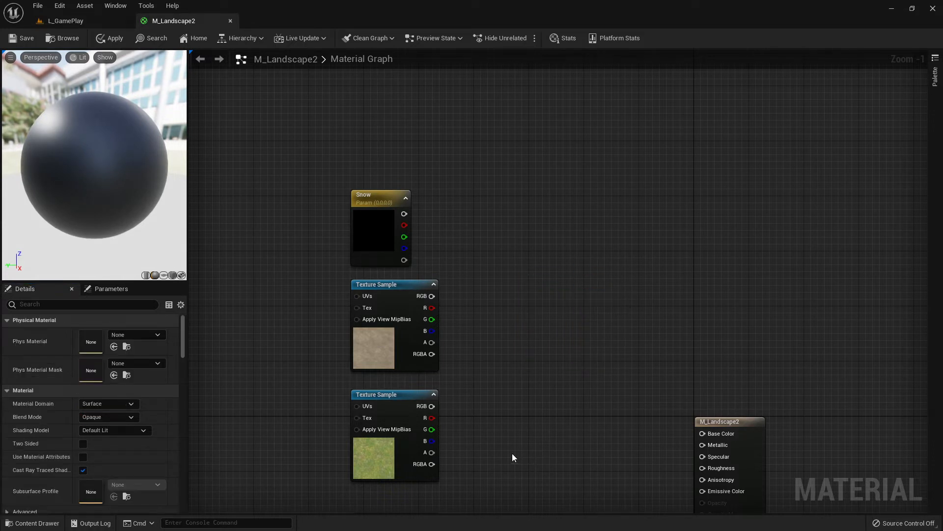
Browse the palette of available material nodes
{"action": "left_click", "coordinate": [935, 76]}
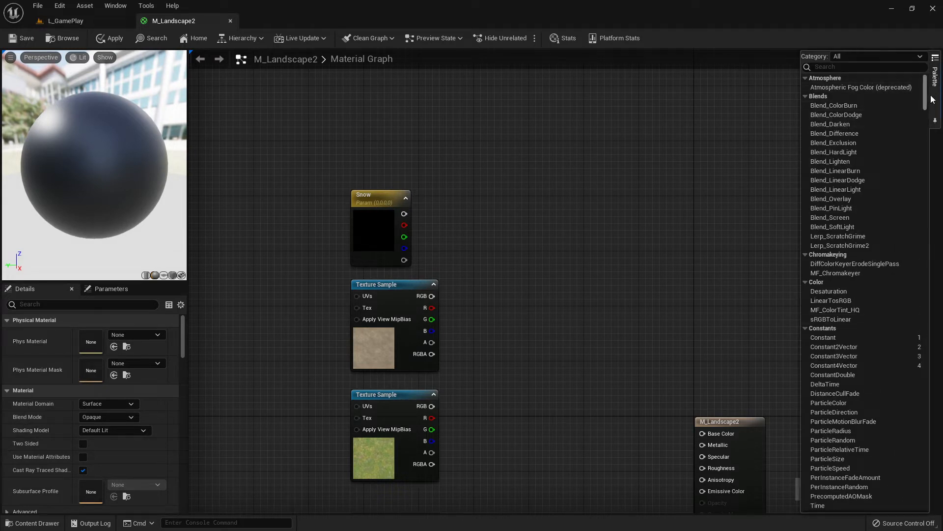
{"action": "scroll", "coordinate": [893, 178], "scroll_direction": "down", "scroll_amount": 10}
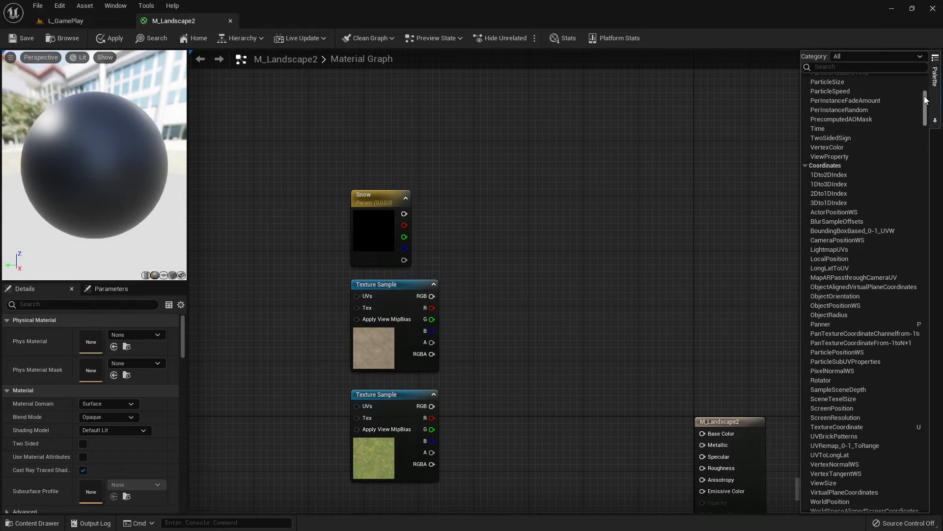
{"action": "left_click_drag", "start_coordinate": [926, 101], "coordinate": [941, 80]}
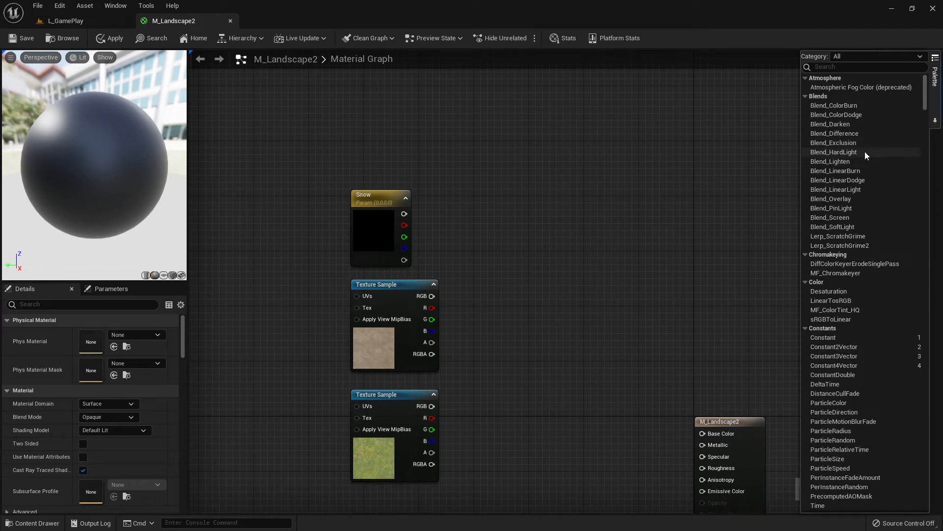
Move the Snow parameter node into the space between the texture samples and the M_Landscape2 output node
{"action": "scroll", "coordinate": [632, 333], "scroll_direction": "down", "scroll_amount": 5}
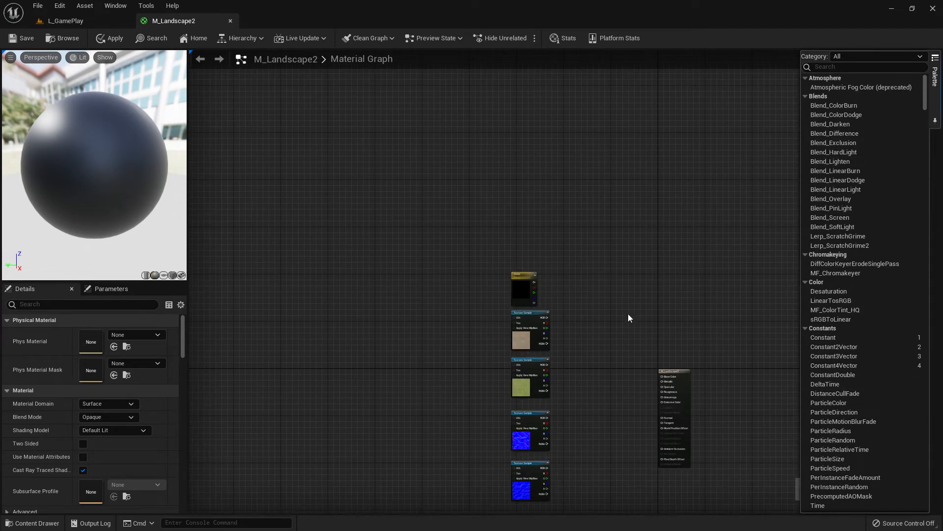
{"action": "right_click_drag", "start_coordinate": [628, 313], "coordinate": [588, 211]}
{"action": "scroll", "coordinate": [564, 224], "scroll_direction": "up", "scroll_amount": 4}
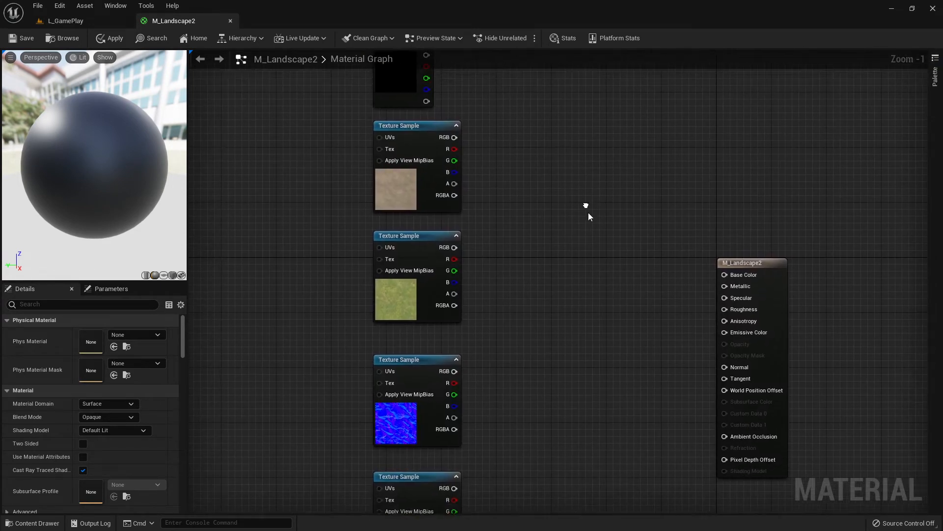
{"action": "scroll", "coordinate": [590, 219], "scroll_direction": "down", "scroll_amount": 2}
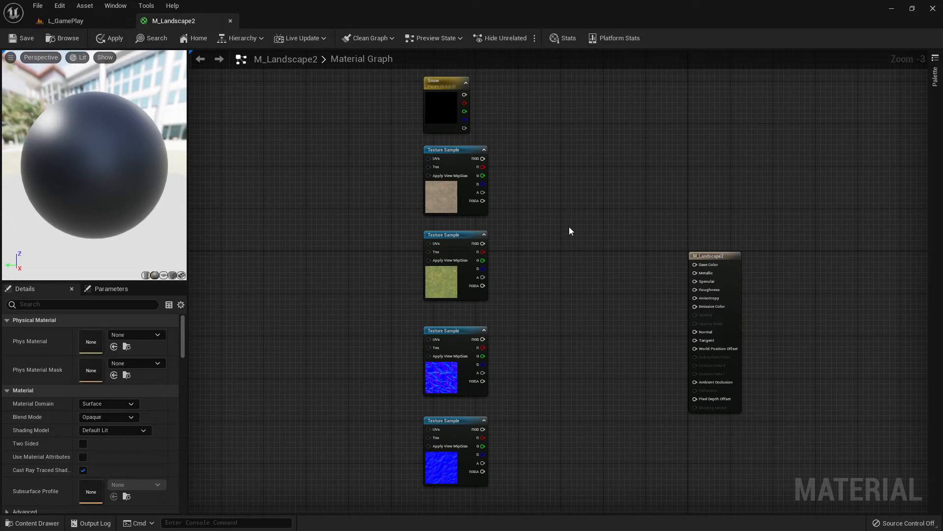
{"action": "right_click_drag", "start_coordinate": [570, 227], "coordinate": [572, 217]}
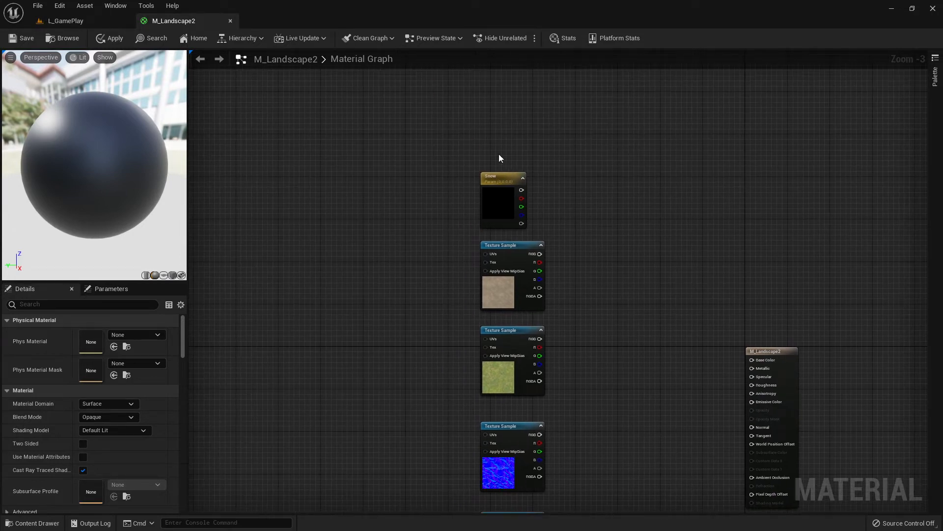
{"action": "scroll", "coordinate": [497, 177], "scroll_direction": "up", "scroll_amount": 3}
{"action": "left_click", "coordinate": [494, 176]}
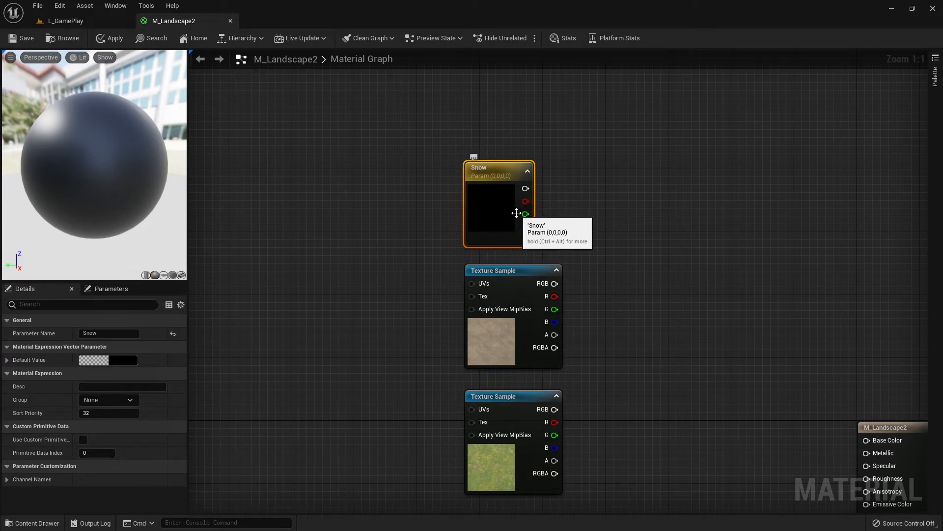
{"action": "left_click_drag", "start_coordinate": [493, 169], "coordinate": [700, 412]}
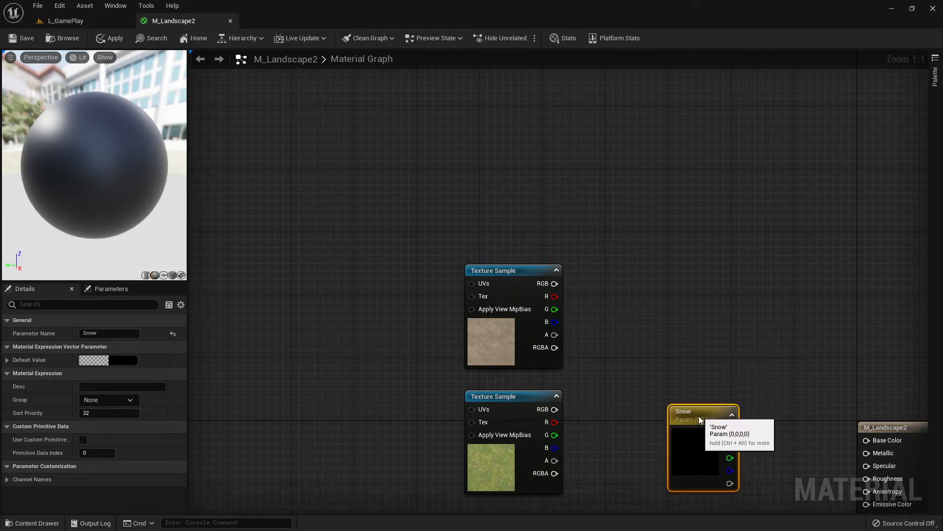
{"action": "right_click_drag", "start_coordinate": [755, 432], "coordinate": [584, 197]}
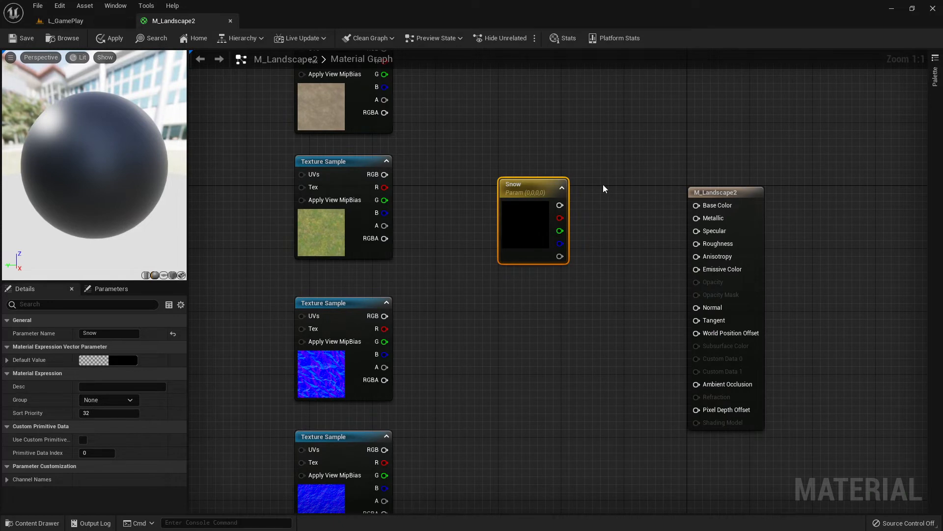
{"action": "left_click_drag", "start_coordinate": [513, 184], "coordinate": [529, 192]}
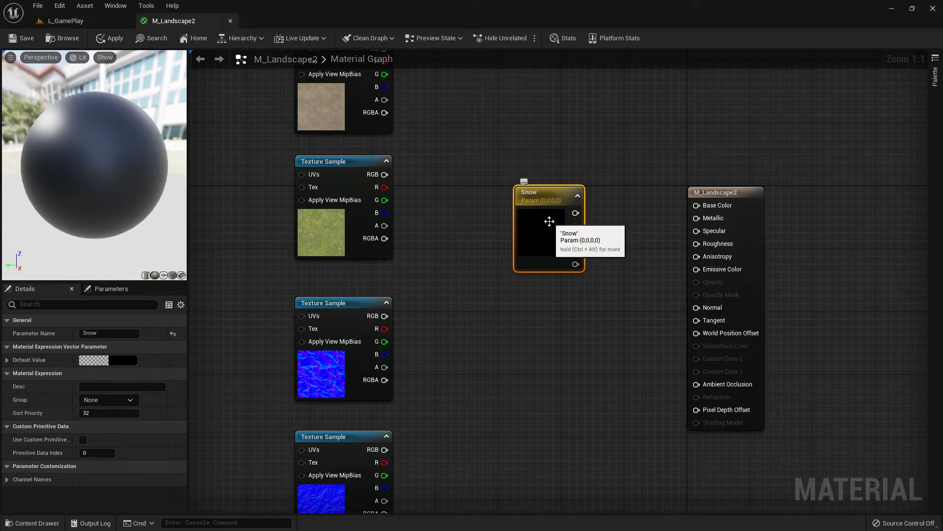
Set the Snow parameter's default value to white, with R, G and B at 1.0
{"action": "left_click", "coordinate": [596, 215]}
{"action": "left_click", "coordinate": [544, 245]}
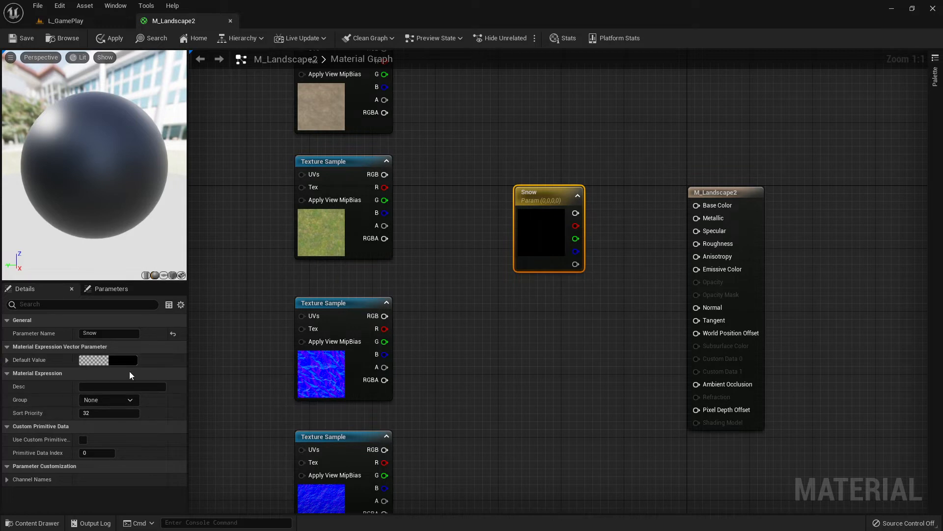
{"action": "left_click", "coordinate": [6, 361]}
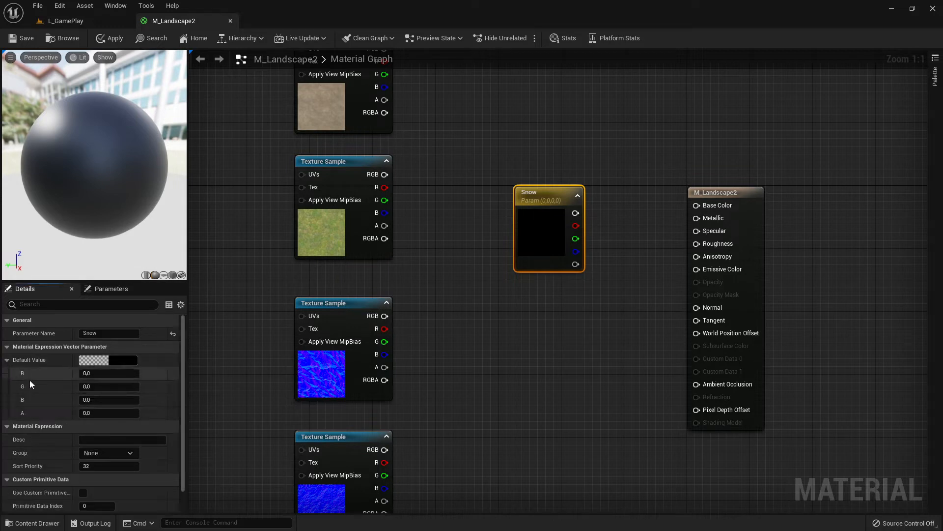
{"action": "left_click", "coordinate": [104, 362]}
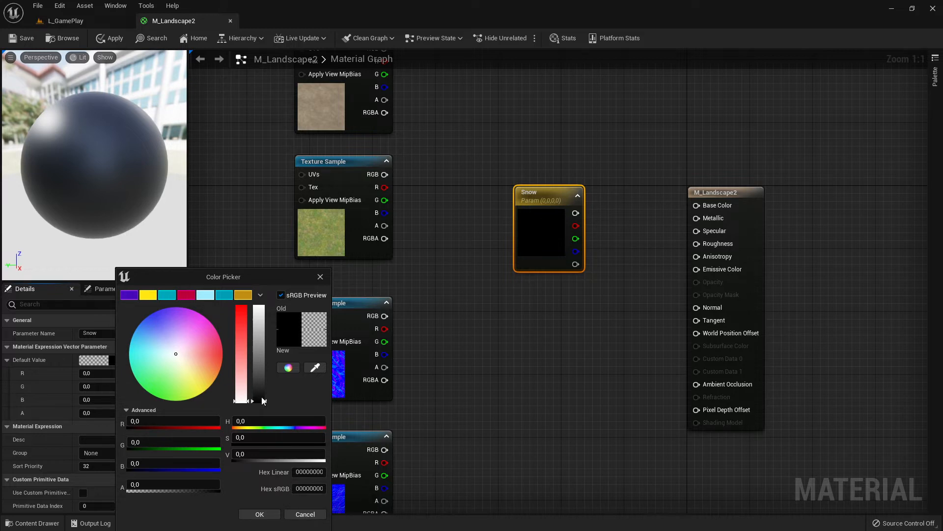
{"action": "left_click_drag", "start_coordinate": [262, 400], "coordinate": [257, 293]}
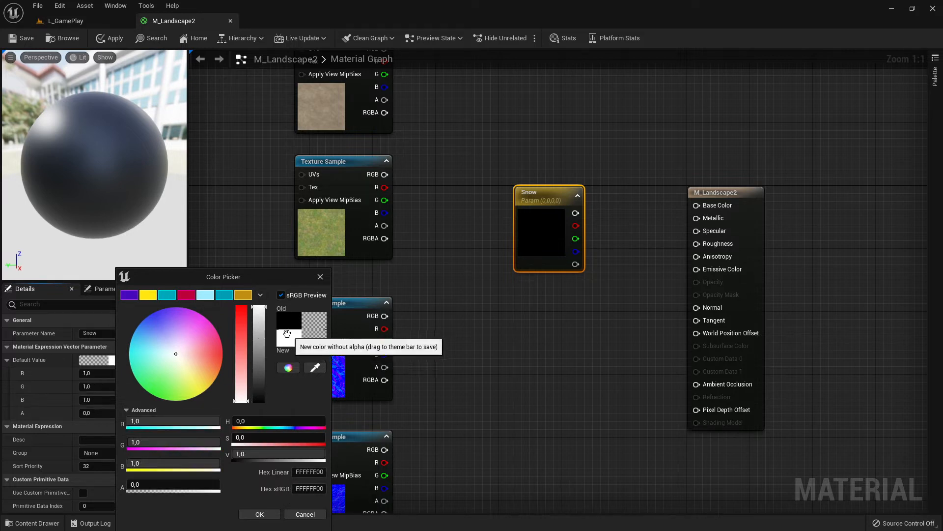
{"action": "left_click", "coordinate": [263, 514]}
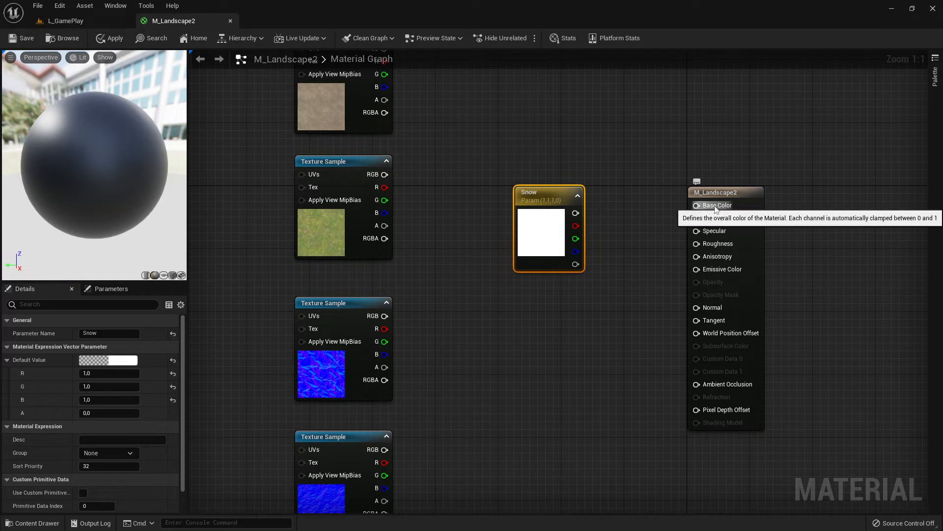
Connect the Snow parameter's color output to Base Color and level the Snow node with that input
{"action": "left_click_drag", "start_coordinate": [717, 207], "coordinate": [696, 205]}
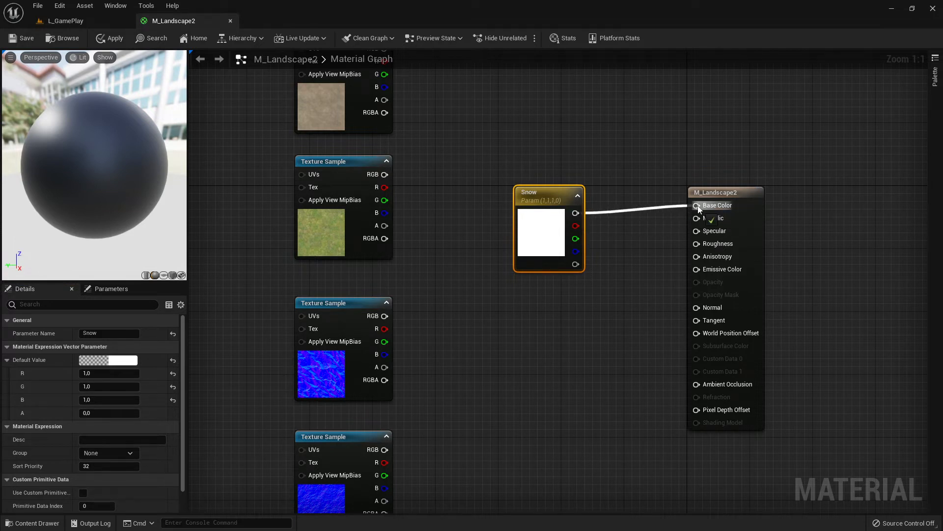
{"action": "left_click_drag", "start_coordinate": [538, 198], "coordinate": [538, 190]}
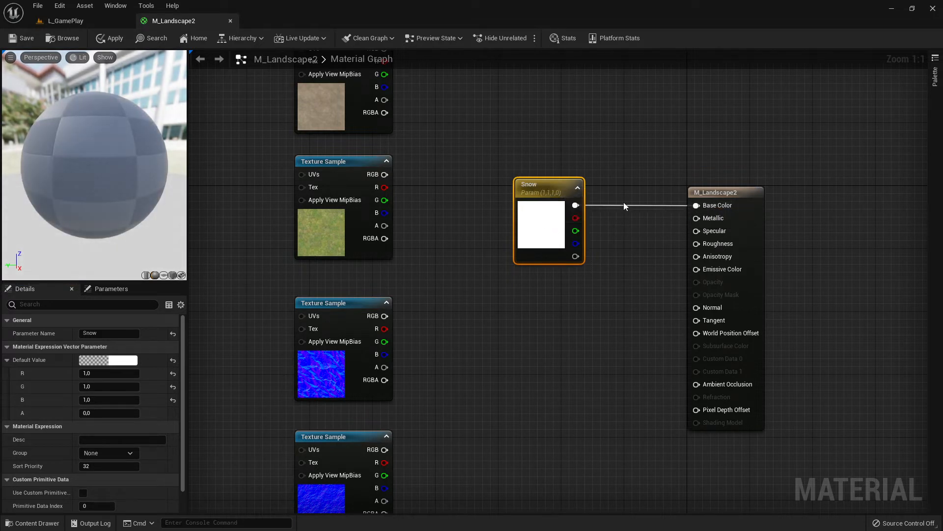
{"action": "left_click_drag", "start_coordinate": [473, 137], "coordinate": [781, 464]}
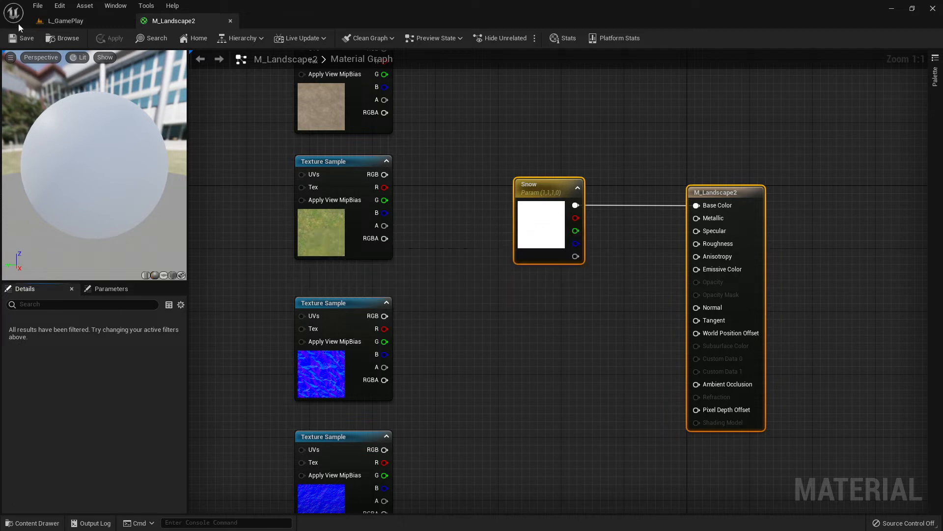
Return to the L_GamePlay level, change from Landscape to Select mode, and select the landscape terrain
{"action": "left_click", "coordinate": [57, 21]}
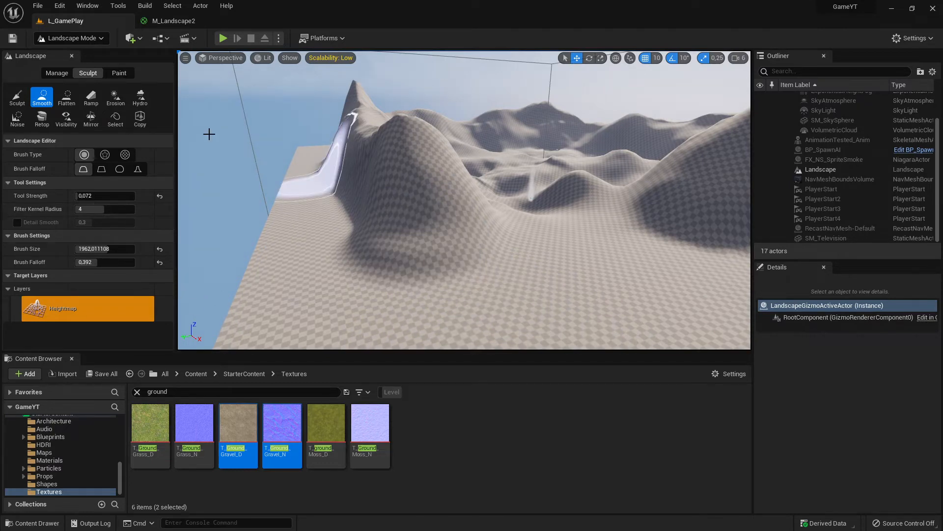
{"action": "left_click", "coordinate": [80, 38]}
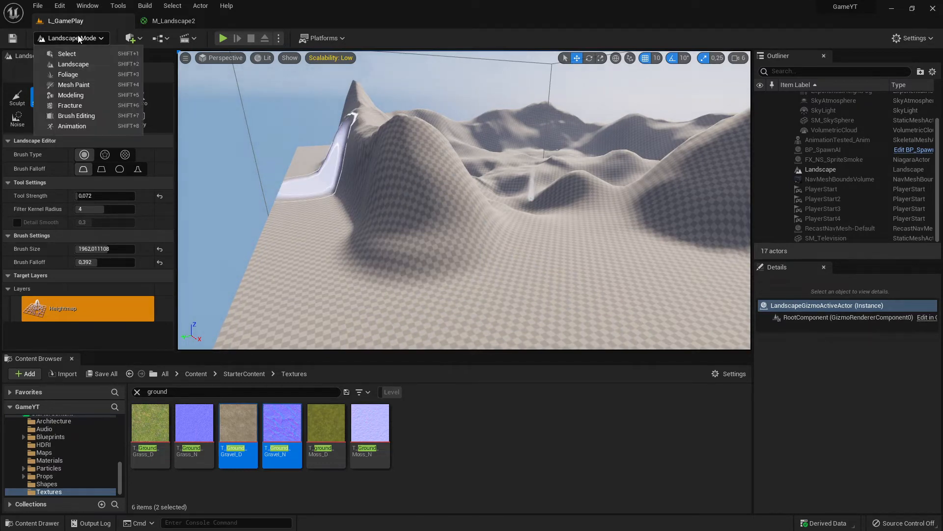
{"action": "left_click", "coordinate": [72, 54]}
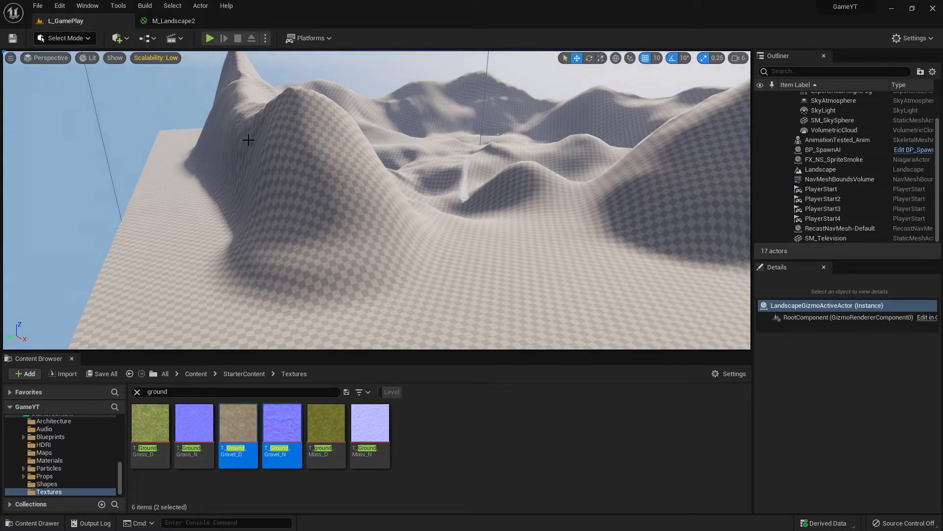
{"action": "right_click_drag", "start_coordinate": [288, 169], "coordinate": [373, 143]}
{"action": "right_click_drag", "start_coordinate": [383, 209], "coordinate": [339, 231]}
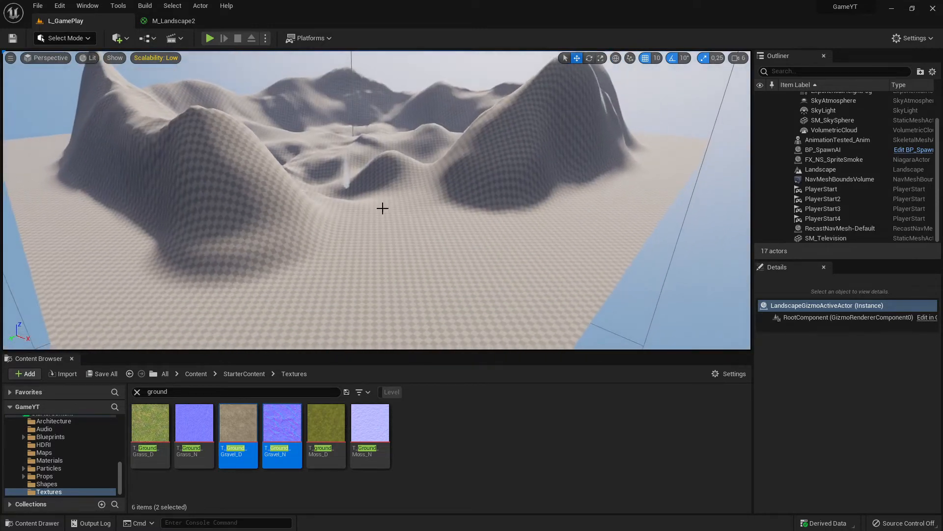
{"action": "right_click_drag", "start_coordinate": [425, 202], "coordinate": [356, 188]}
{"action": "left_click", "coordinate": [329, 213]}
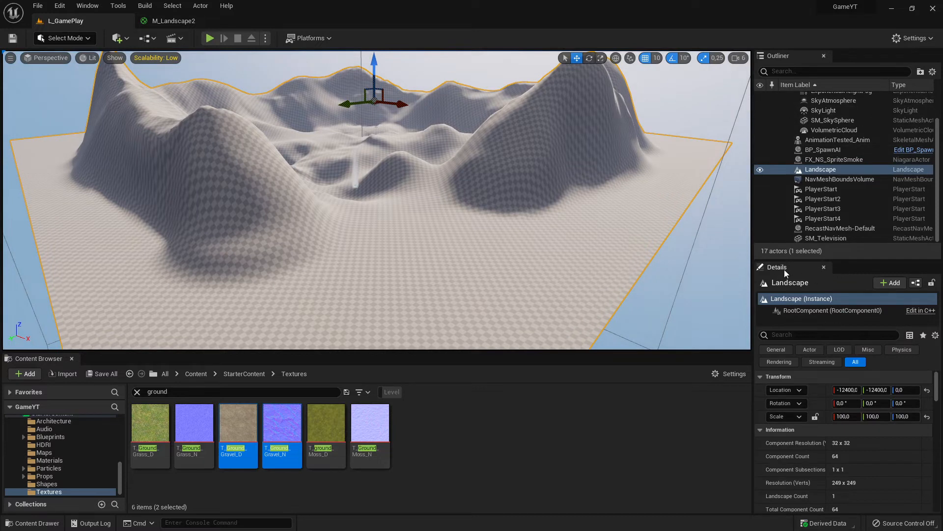
Assign M_Landscape2 as the Landscape Material of the selected landscape, found with the search "M_Land"
{"action": "scroll", "coordinate": [809, 389], "scroll_direction": "down", "scroll_amount": 3}
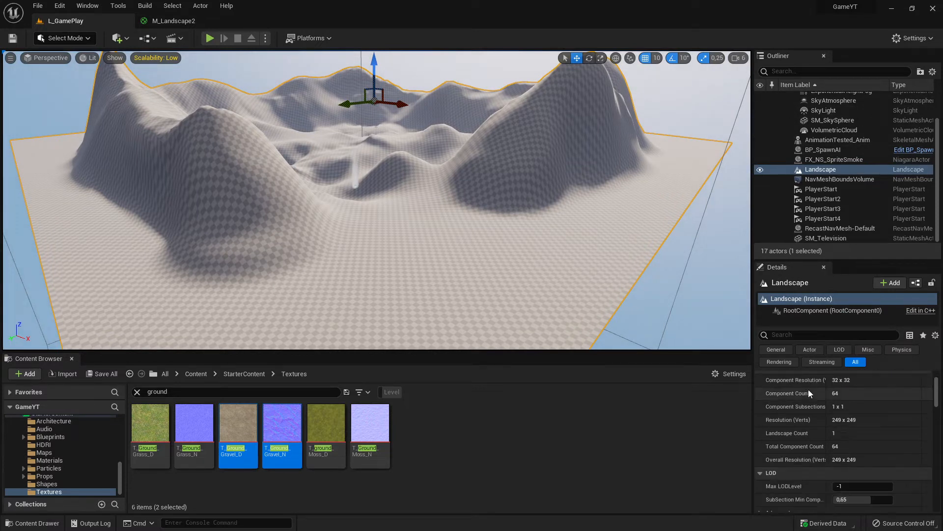
{"action": "scroll", "coordinate": [809, 389], "scroll_direction": "down", "scroll_amount": 5}
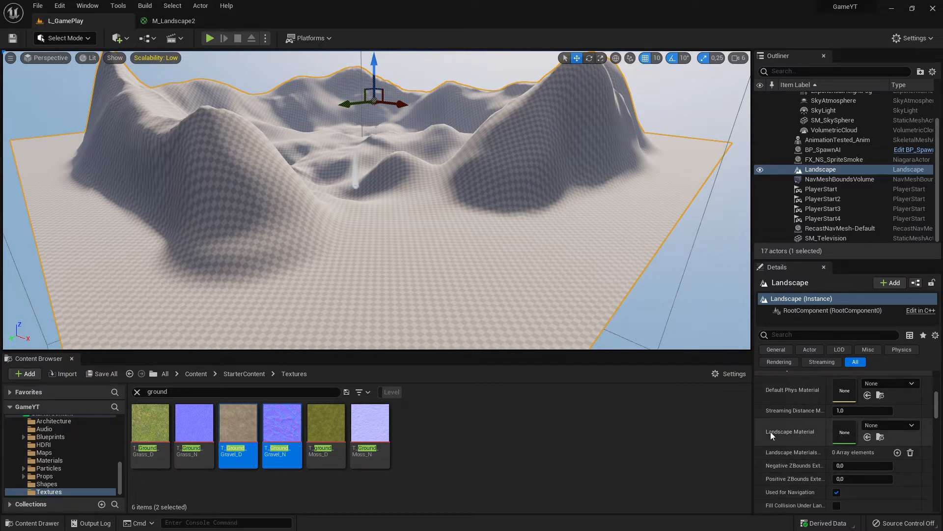
{"action": "left_click", "coordinate": [782, 333]}
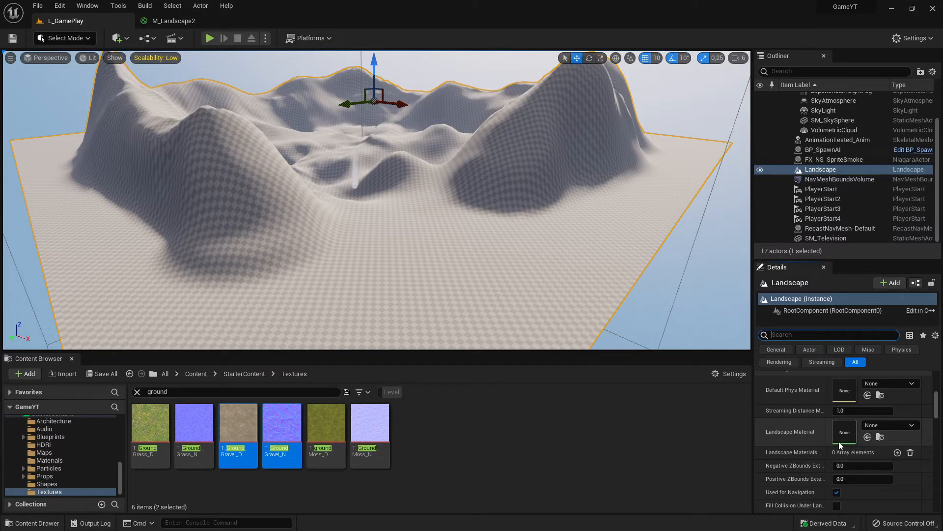
{"action": "left_click", "coordinate": [890, 427]}
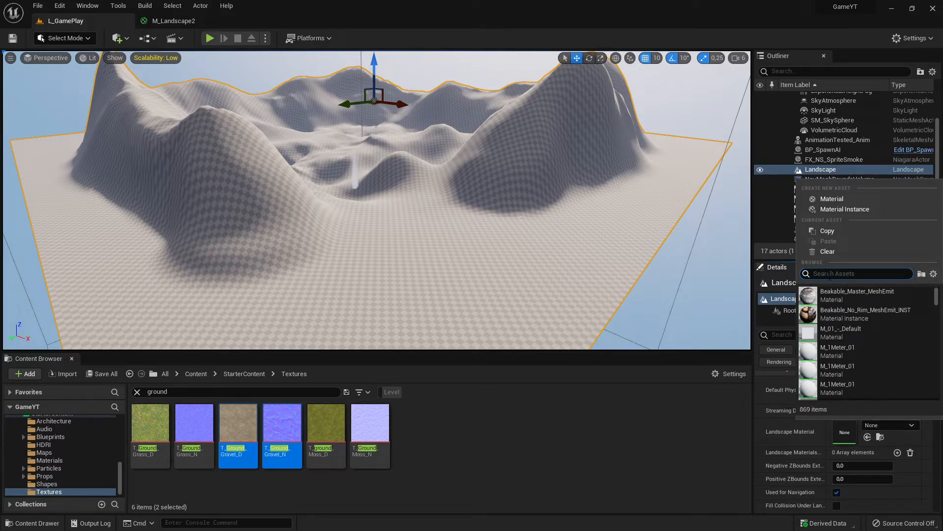
{"action": "type", "text": "M_"}
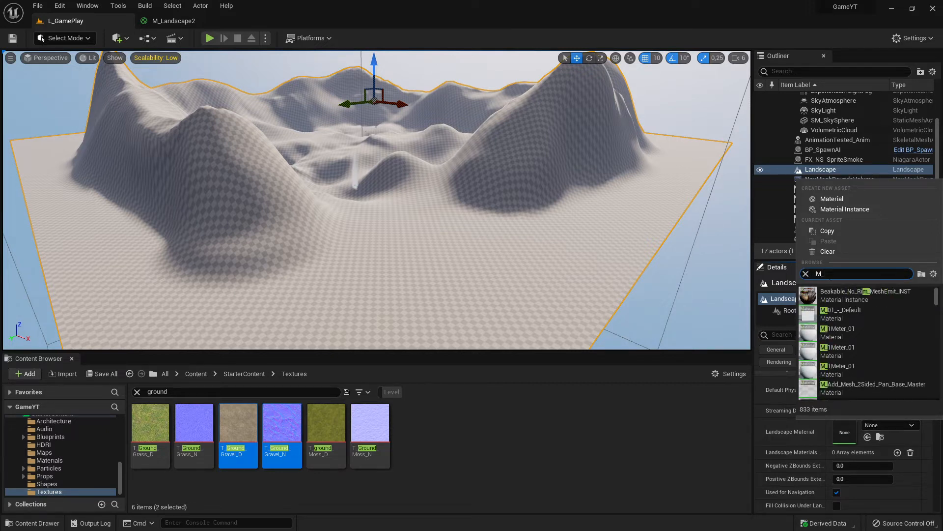
{"action": "type", "text": "Land"}
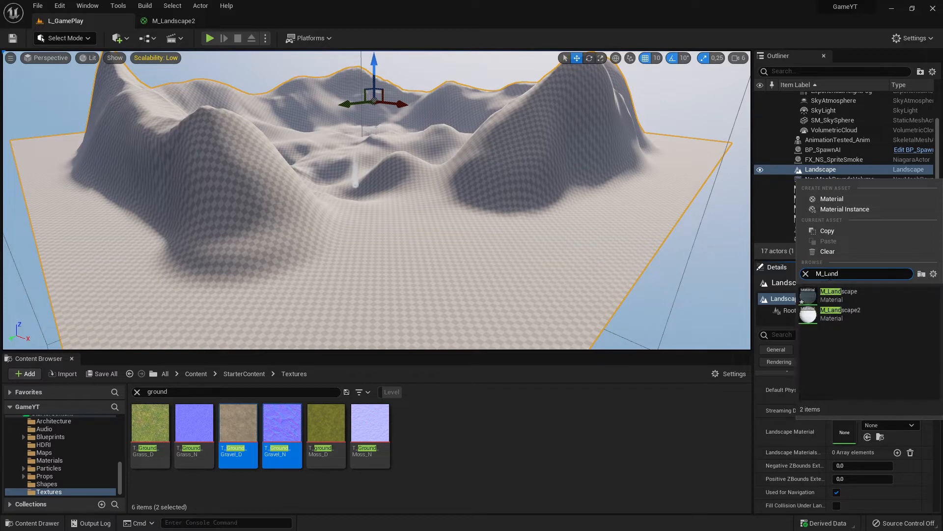
{"action": "left_click", "coordinate": [842, 318]}
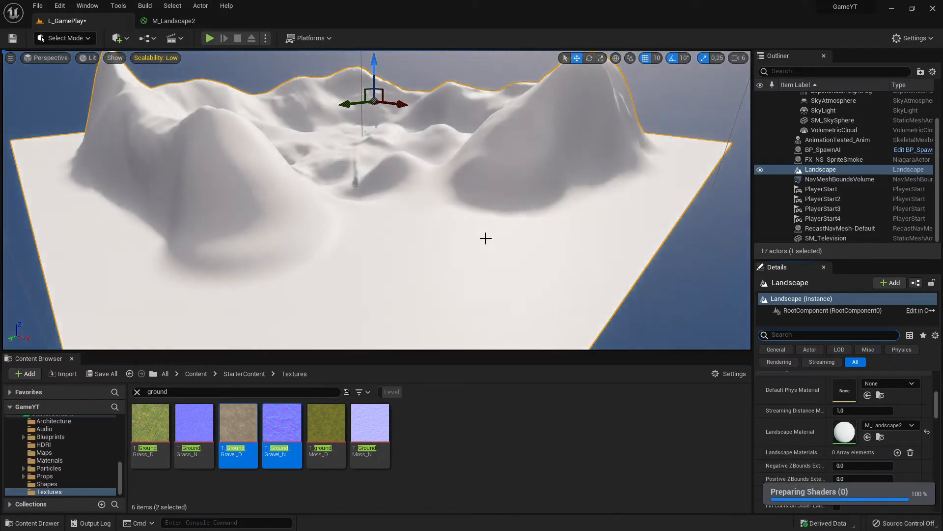
Play the level, walk the character across the terrain to check the snow material, and stop the session
{"action": "right_click_drag", "start_coordinate": [485, 239], "coordinate": [449, 204]}
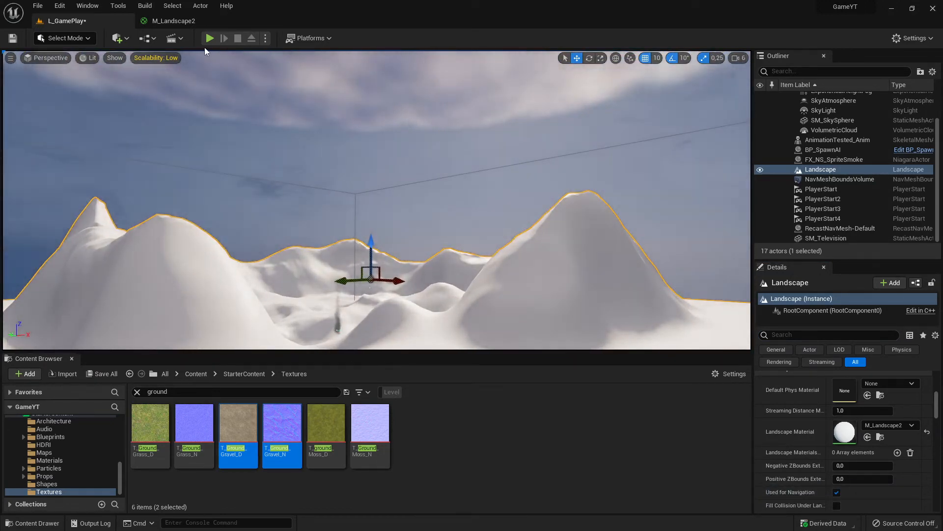
{"action": "key", "text": "alt+p"}
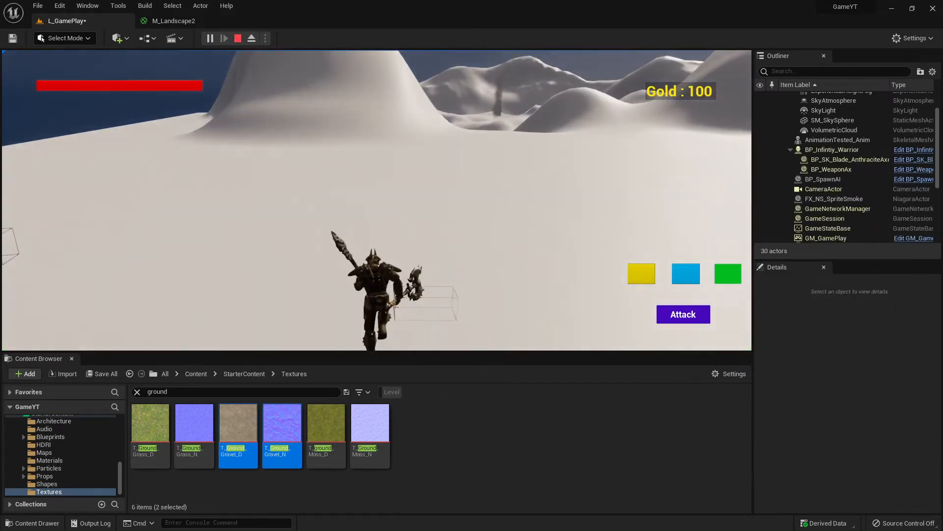
{"action": "key", "text": "s"}
{"action": "key", "text": "w"}
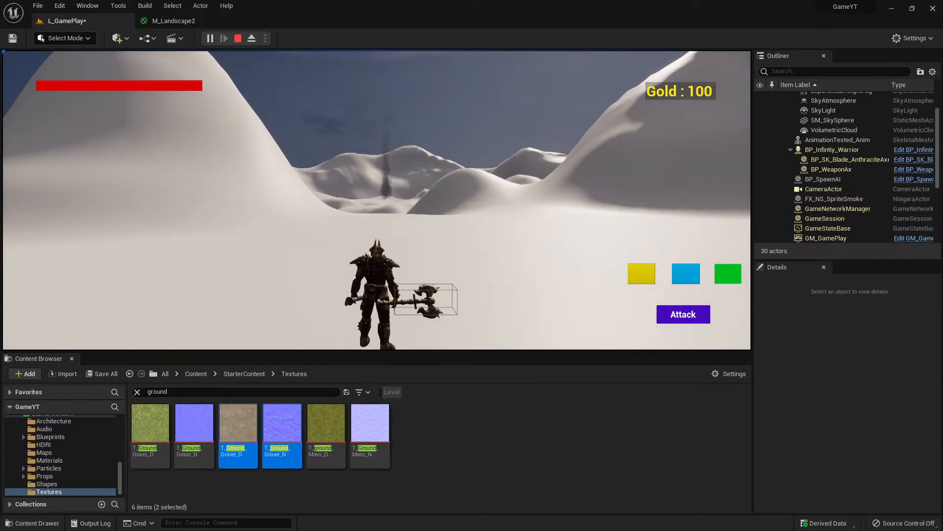
{"action": "key", "text": "w"}
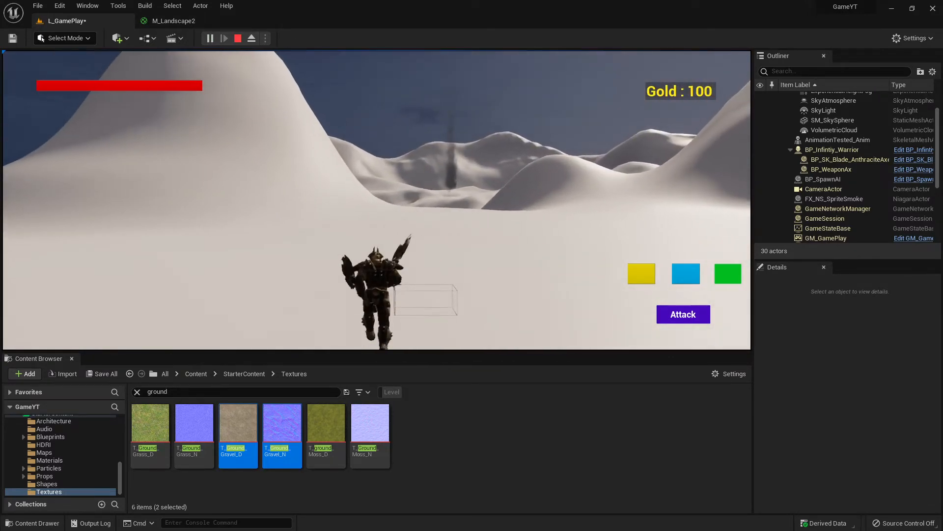
{"action": "key", "text": "shift+F1"}
{"action": "key", "text": "Escape"}
Return to the M_Landscape2 material graph and select the gravel normal map texture sample
{"action": "left_click", "coordinate": [179, 21]}
{"action": "scroll", "coordinate": [483, 291], "scroll_direction": "down", "scroll_amount": 4}
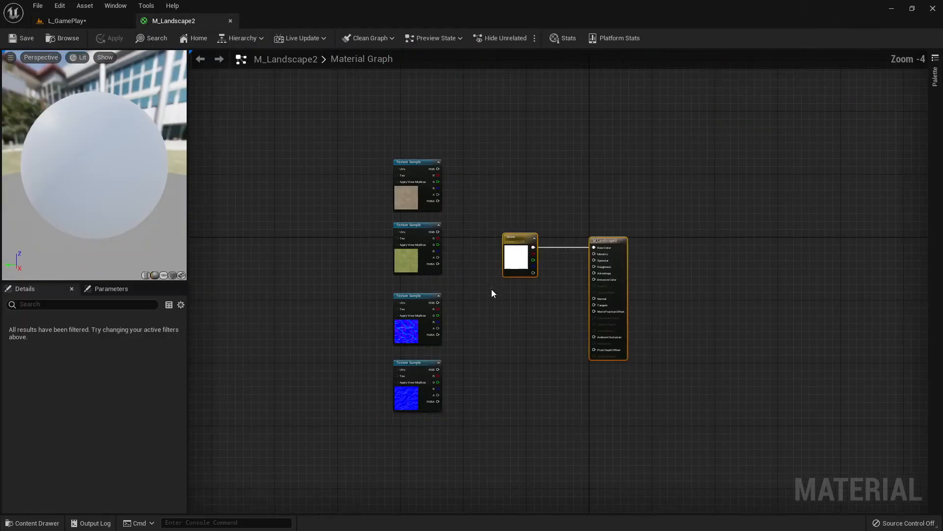
{"action": "scroll", "coordinate": [498, 290], "scroll_direction": "up", "scroll_amount": 3}
{"action": "left_click_drag", "start_coordinate": [287, 284], "coordinate": [335, 308]}
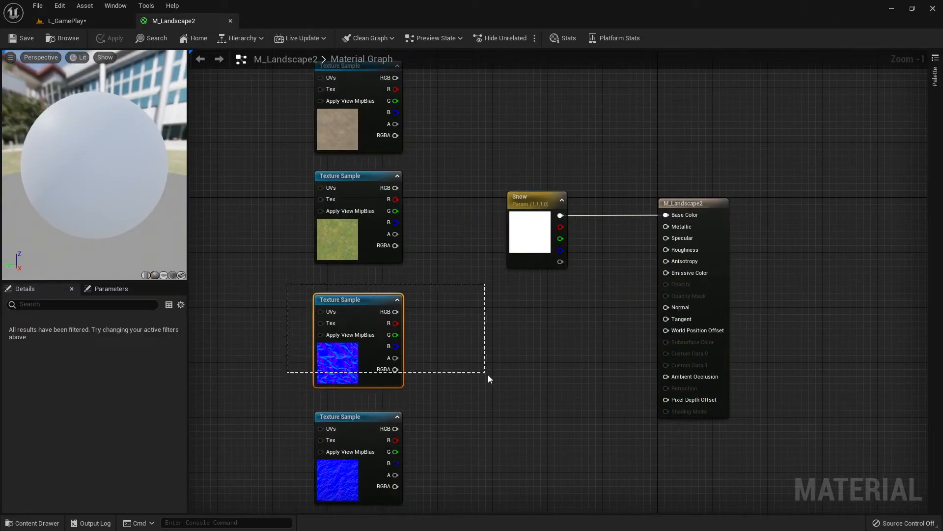
{"action": "left_click_drag", "start_coordinate": [488, 375], "coordinate": [514, 394]}
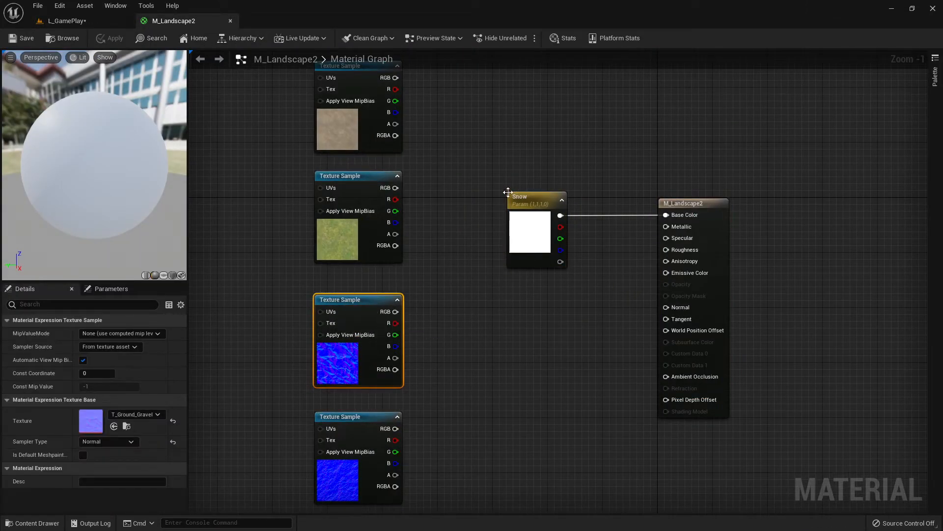
Copy the gravel normal map texture sample and place the duplicate below the Snow parameter
{"action": "left_click_drag", "start_coordinate": [480, 169], "coordinate": [592, 317]}
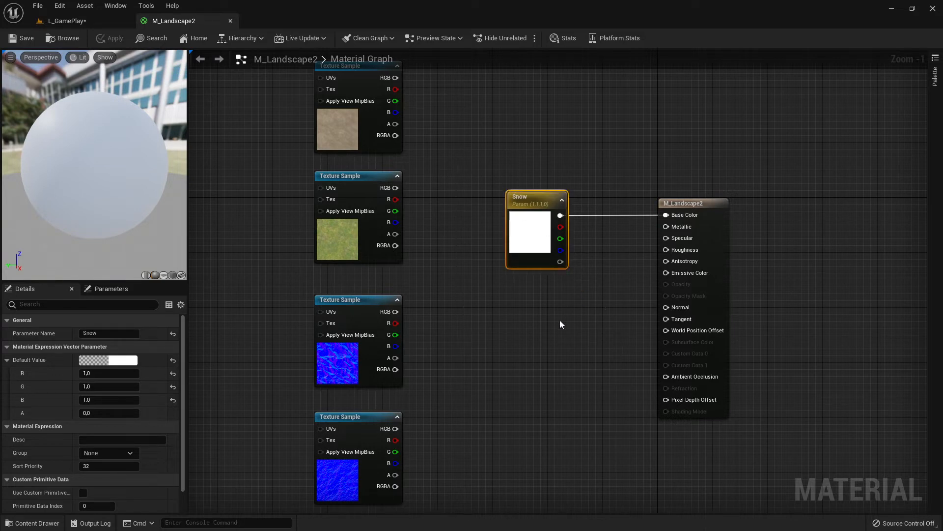
{"action": "left_click", "coordinate": [335, 321]}
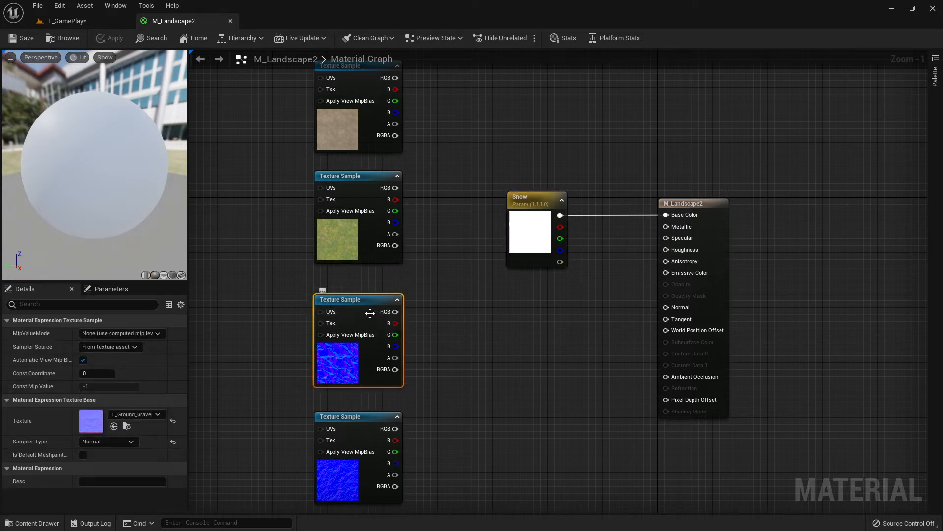
{"action": "right_click", "coordinate": [358, 305]}
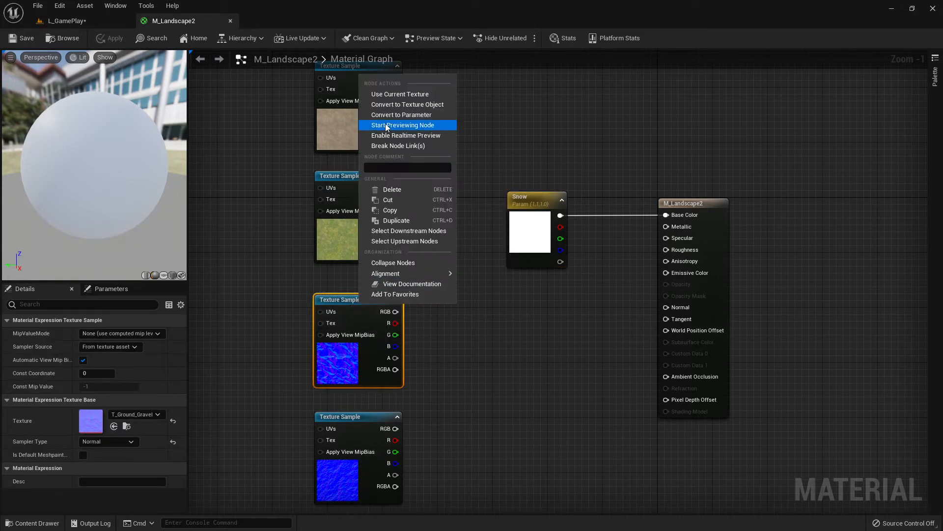
{"action": "left_click", "coordinate": [402, 211]}
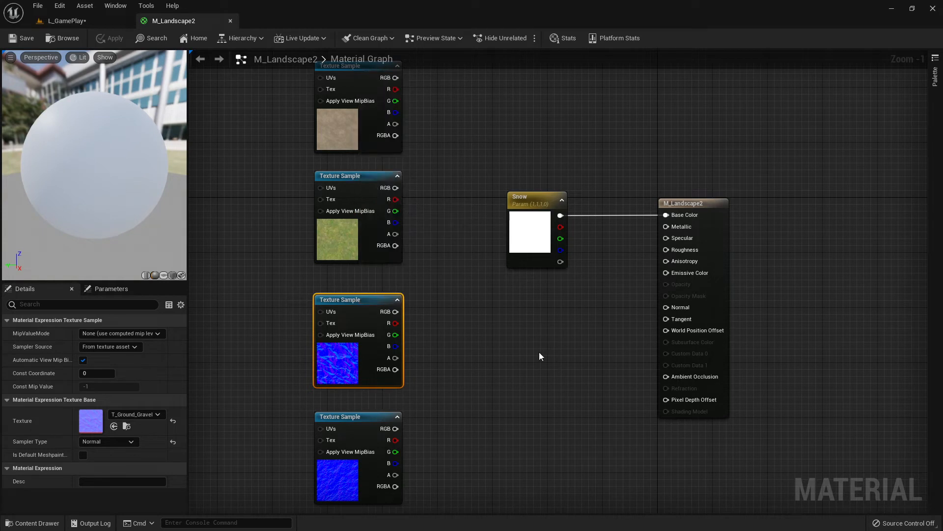
{"action": "right_click", "coordinate": [529, 337]}
{"action": "left_click", "coordinate": [495, 350]}
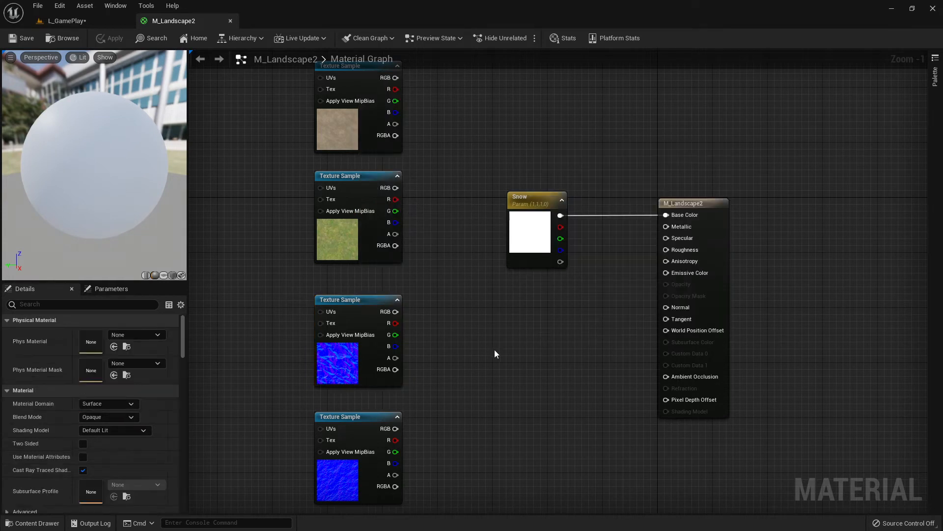
{"action": "key", "text": "ctrl+v"}
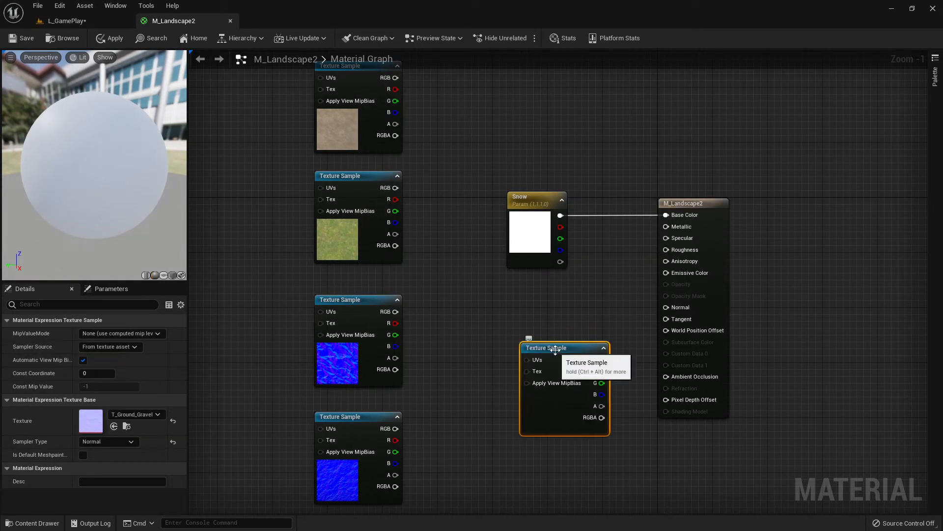
{"action": "left_click_drag", "start_coordinate": [554, 348], "coordinate": [527, 320]}
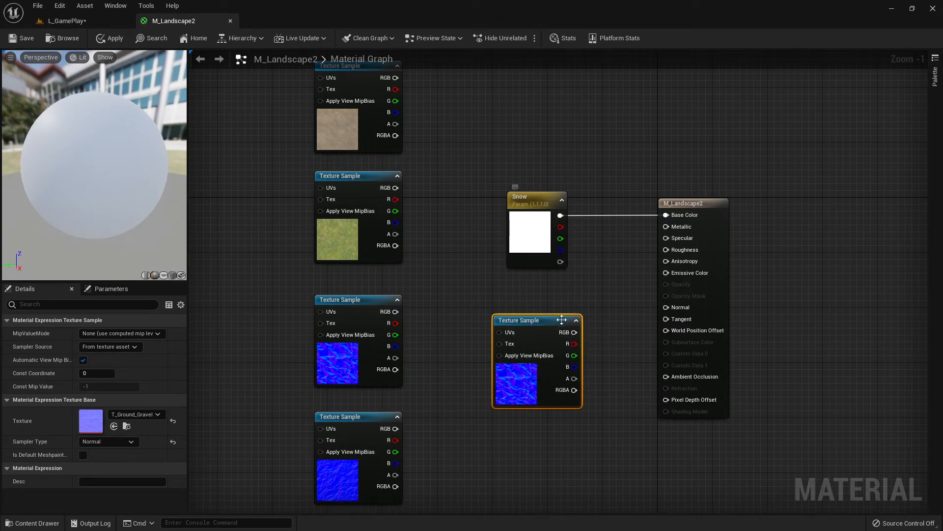
{"action": "left_click_drag", "start_coordinate": [539, 321], "coordinate": [553, 308]}
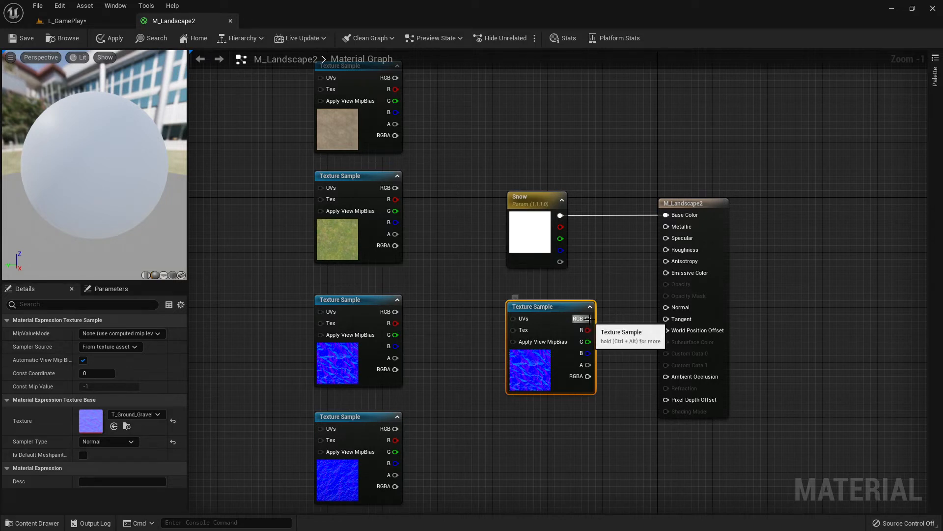
Connect the duplicated normal map's RGB output to the material's Normal input, inspect the preview sphere, and save M_Landscape2
{"action": "left_click_drag", "start_coordinate": [588, 318], "coordinate": [667, 307]}
{"action": "left_click_drag", "start_coordinate": [552, 306], "coordinate": [552, 298]}
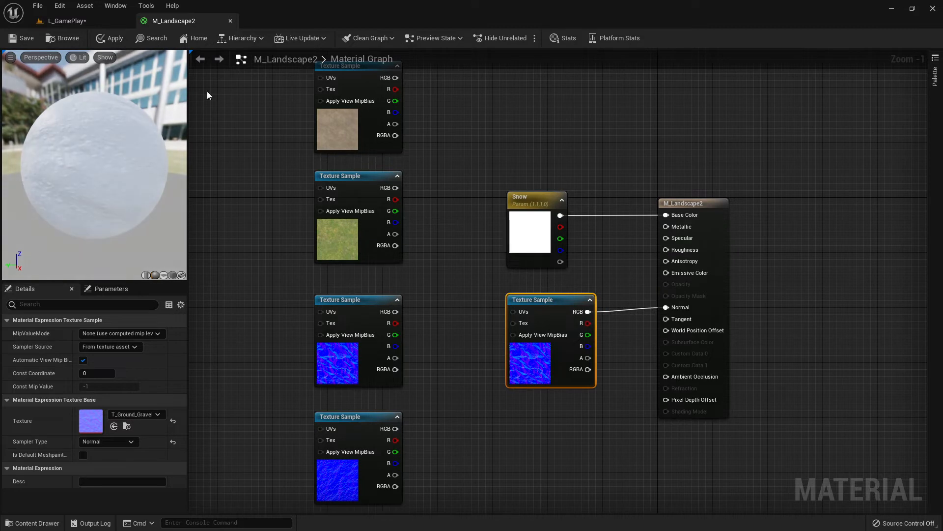
{"action": "left_click_drag", "start_coordinate": [60, 160], "coordinate": [86, 158]}
{"action": "scroll", "coordinate": [89, 166], "scroll_direction": "down", "scroll_amount": 6}
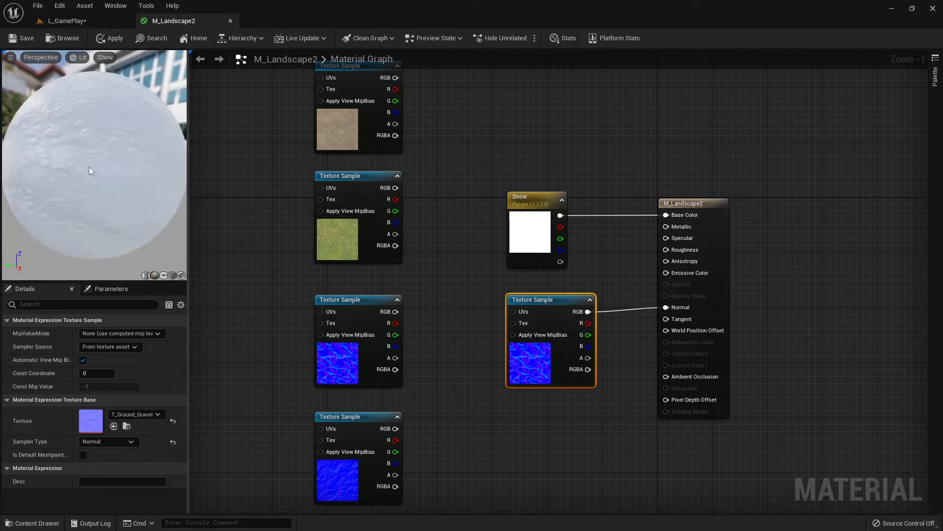
{"action": "scroll", "coordinate": [90, 168], "scroll_direction": "up", "scroll_amount": 3}
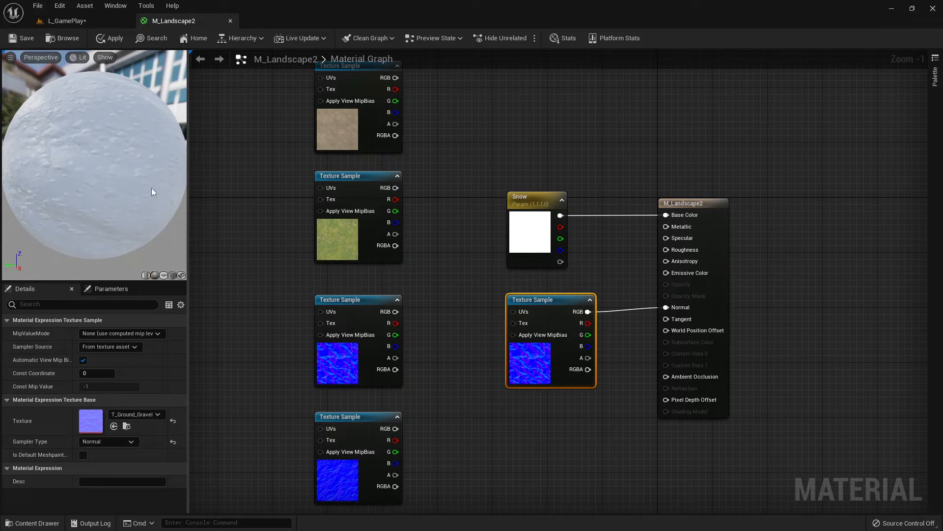
{"action": "left_click", "coordinate": [22, 38]}
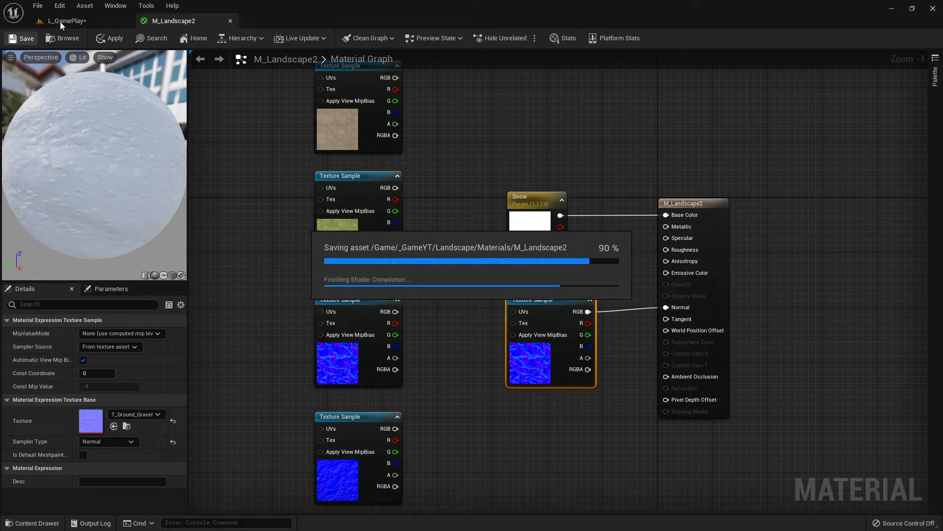
Play the L_GamePlay level, run the character across the terrain to check the snow's normal detail, and stop the session
{"action": "left_click", "coordinate": [60, 24]}
{"action": "mouse_move", "coordinate": [377, 257]}
{"action": "right_mouse_down"}
{"action": "mouse_move", "coordinate": [401, 267]}
{"action": "mouse_move", "coordinate": [499, 265]}
{"action": "mouse_move", "coordinate": [411, 253]}
{"action": "mouse_move", "coordinate": [444, 278]}
{"action": "mouse_move", "coordinate": [410, 211]}
{"action": "mouse_move", "coordinate": [399, 280]}
{"action": "mouse_move", "coordinate": [373, 255]}
{"action": "right_mouse_up"}
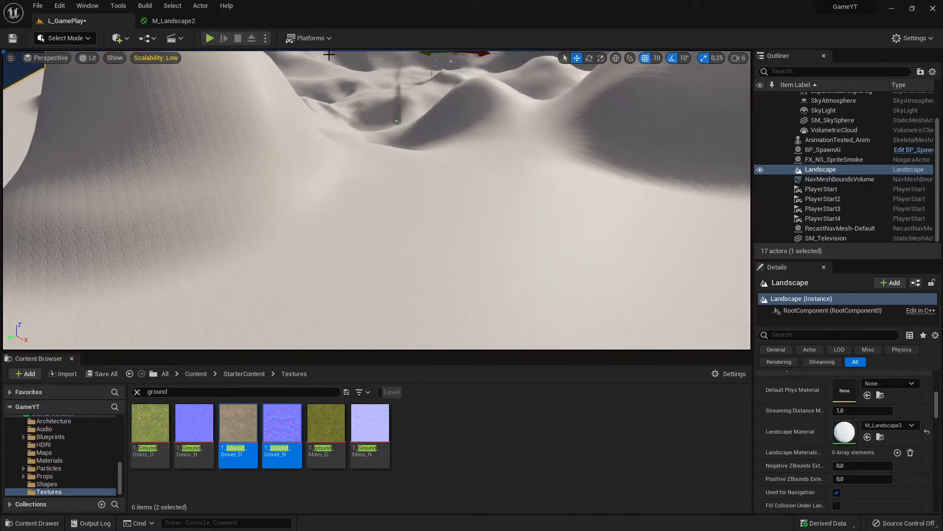
{"action": "left_click", "coordinate": [211, 38]}
{"action": "left_click", "coordinate": [297, 107]}
{"action": "key", "text": "w"}
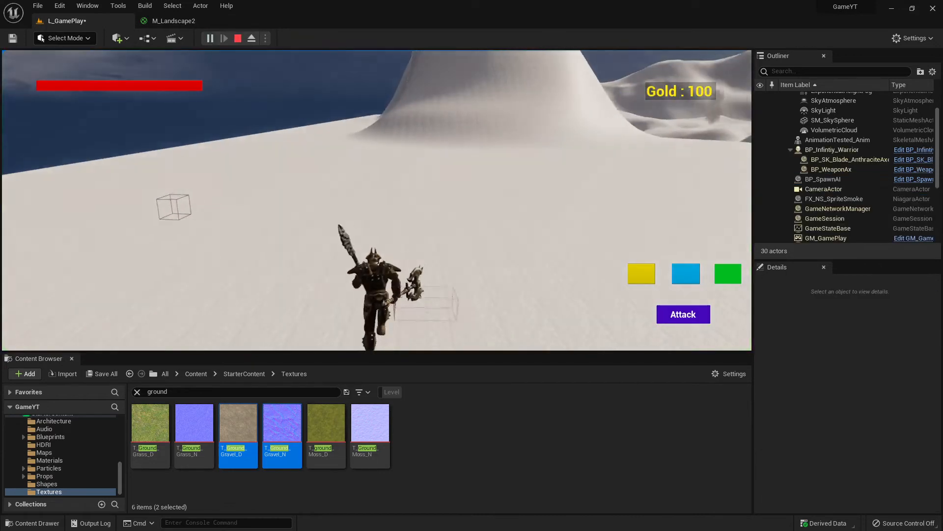
{"action": "key", "text": "w"}
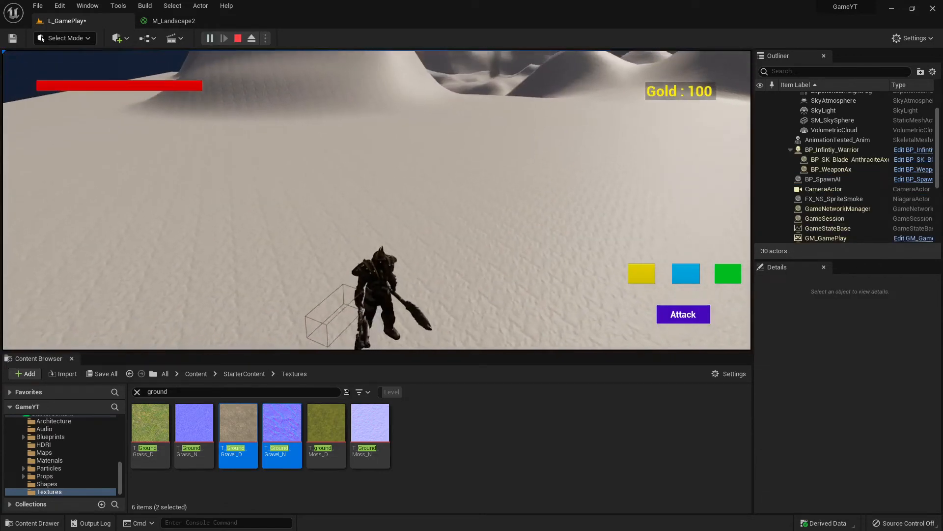
{"action": "key", "text": "w"}
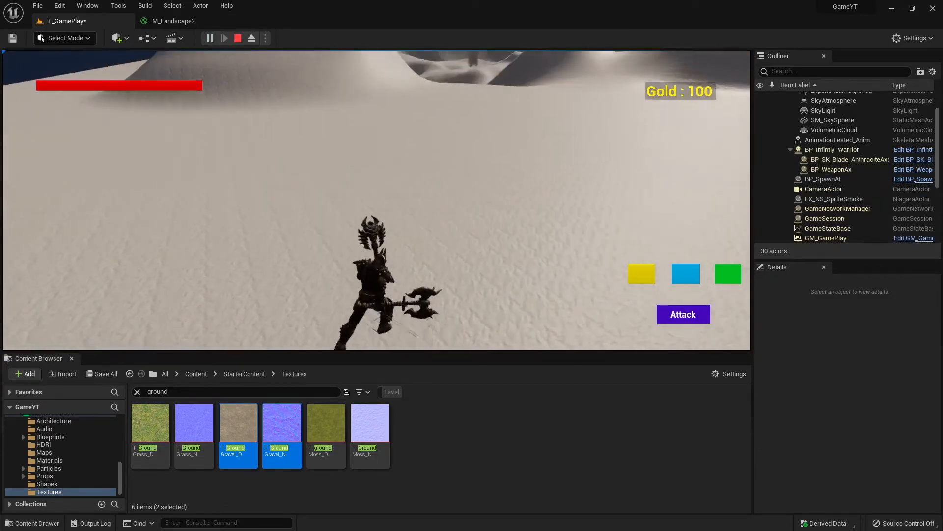
{"action": "key", "text": "w"}
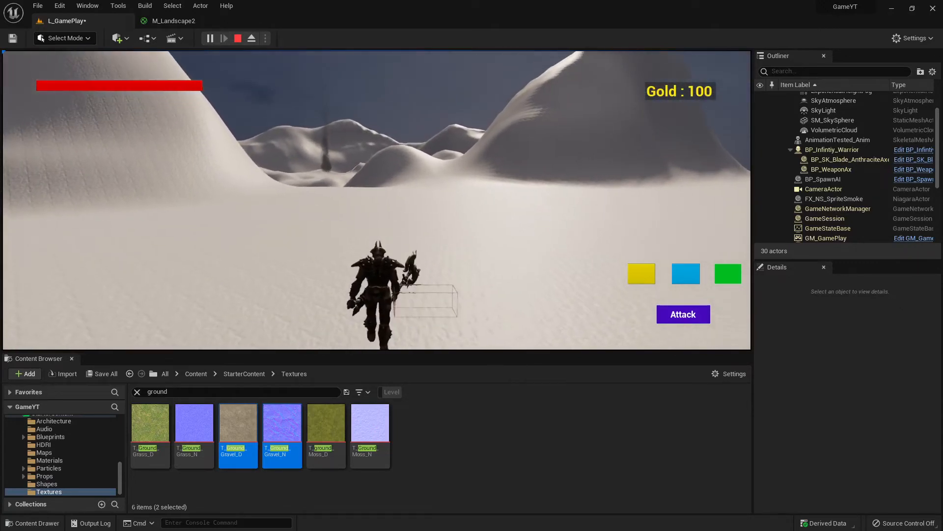
{"action": "key", "text": "shift+F1"}
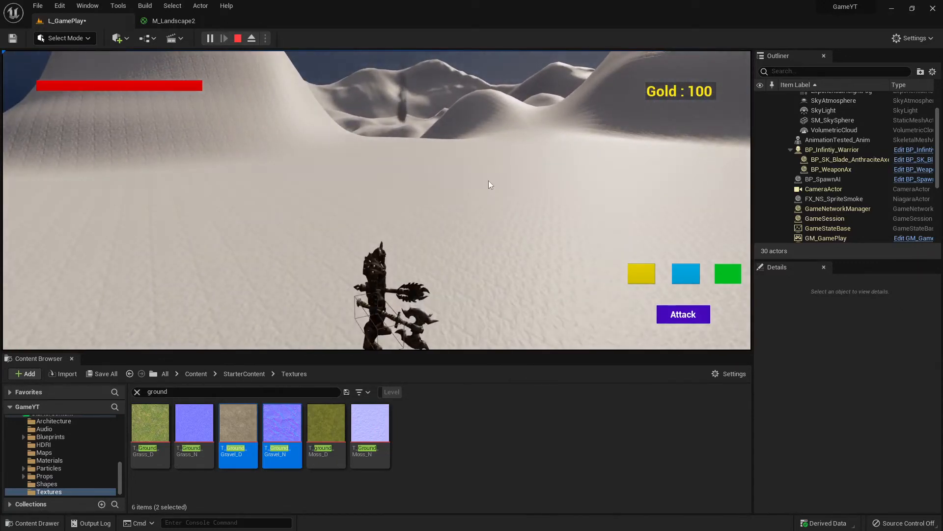
{"action": "key", "text": "w"}
{"action": "left_click", "coordinate": [491, 272]}
{"action": "key", "text": "w"}
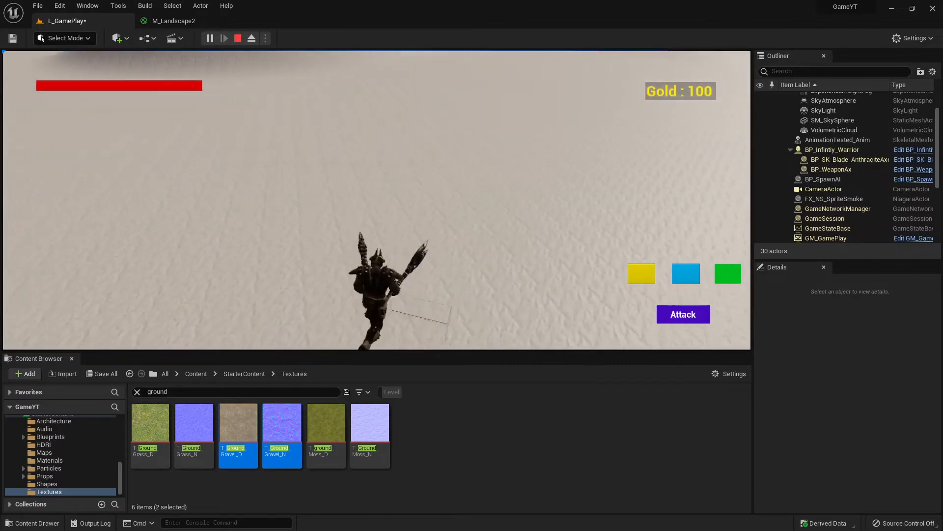
{"action": "key", "text": "w"}
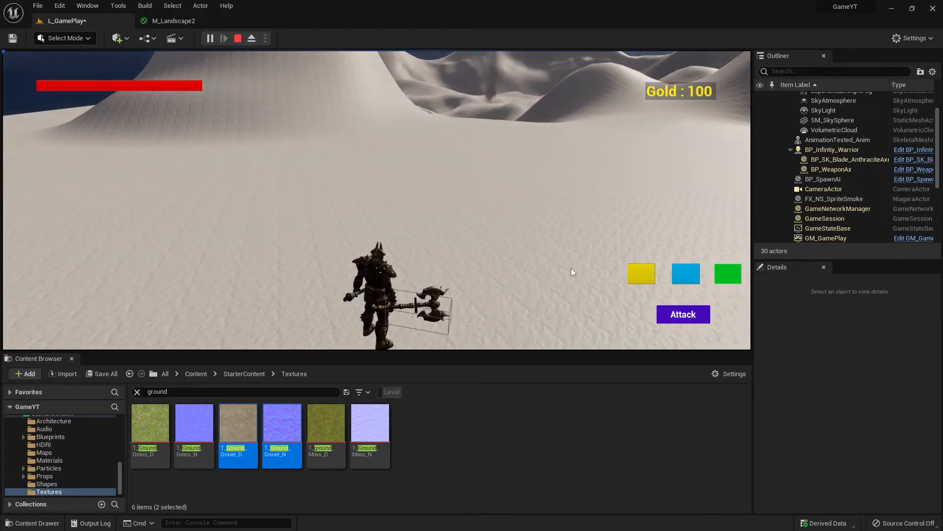
{"action": "left_click", "coordinate": [238, 39]}
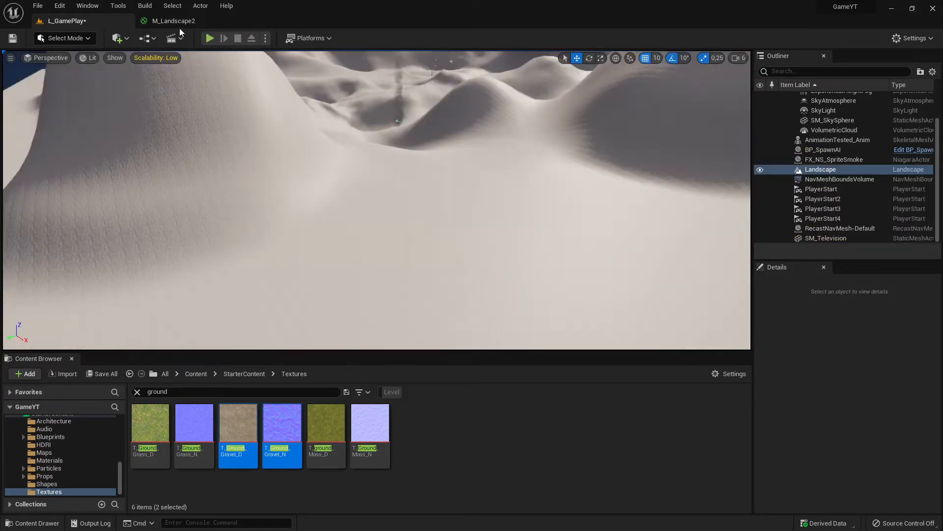
Return to the M_Landscape2 graph and examine how Snow and the duplicated normal map feed the material output node
{"action": "left_click", "coordinate": [173, 21]}
{"action": "scroll", "coordinate": [527, 246], "scroll_direction": "down", "scroll_amount": 5}
{"action": "scroll", "coordinate": [529, 261], "scroll_direction": "up", "scroll_amount": 6}
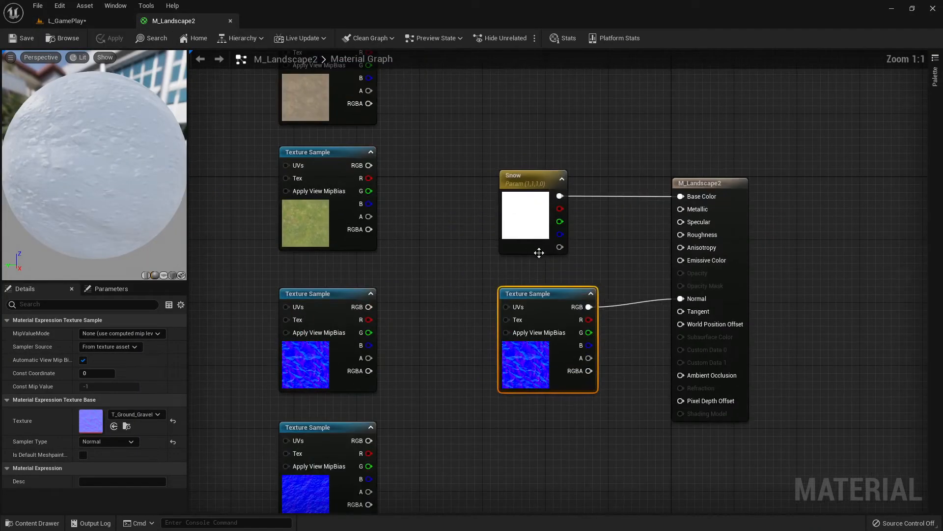
{"action": "left_click_drag", "start_coordinate": [495, 154], "coordinate": [750, 408]}
{"action": "scroll", "coordinate": [668, 425], "scroll_direction": "down", "scroll_amount": 5}
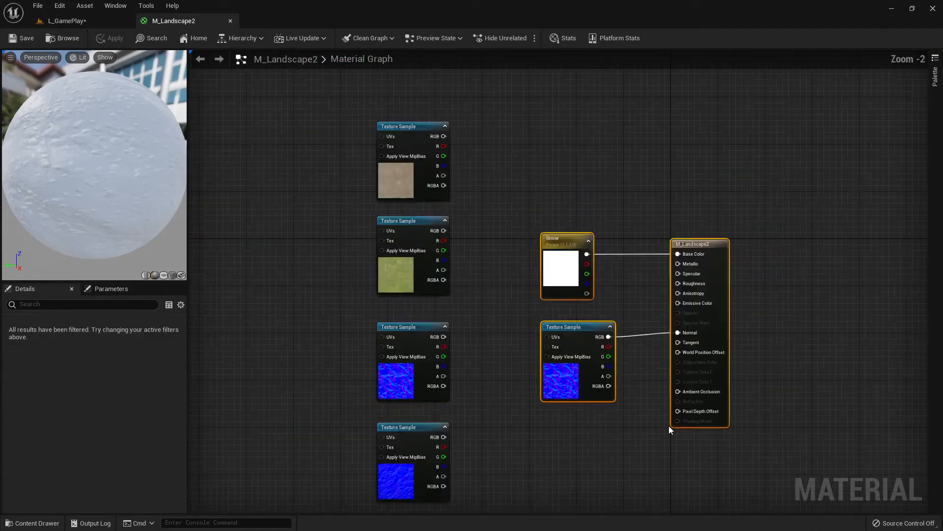
{"action": "scroll", "coordinate": [665, 417], "scroll_direction": "up", "scroll_amount": 5}
{"action": "right_click_drag", "start_coordinate": [761, 344], "coordinate": [670, 347]}
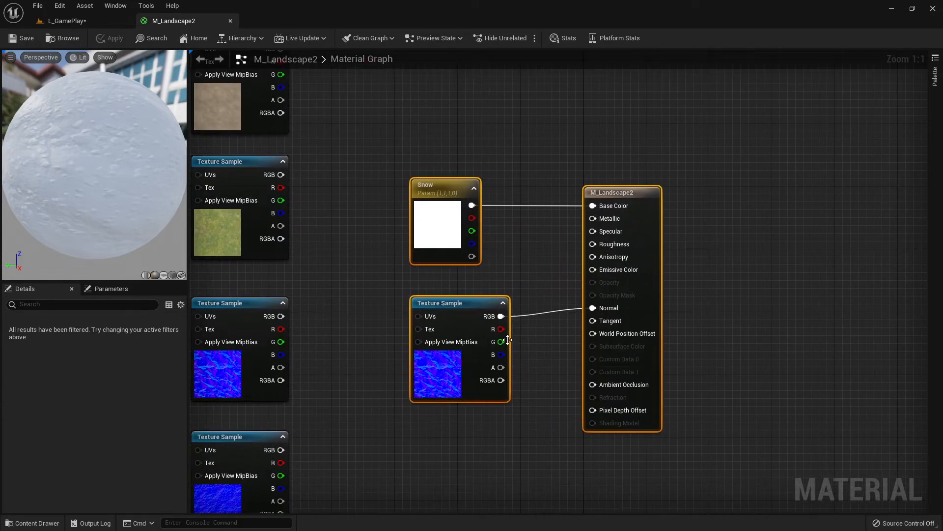
{"action": "right_click_drag", "start_coordinate": [387, 308], "coordinate": [453, 336]}
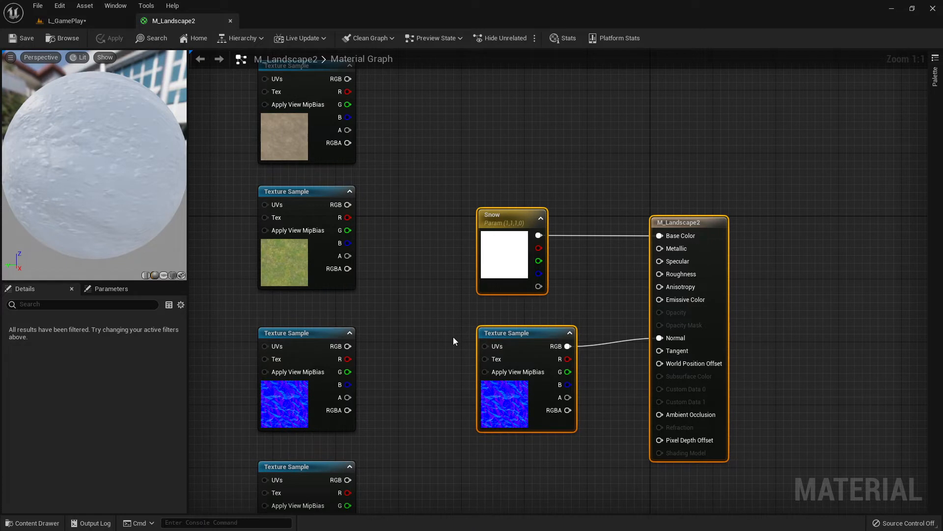
{"action": "left_click_drag", "start_coordinate": [453, 337], "coordinate": [485, 219]}
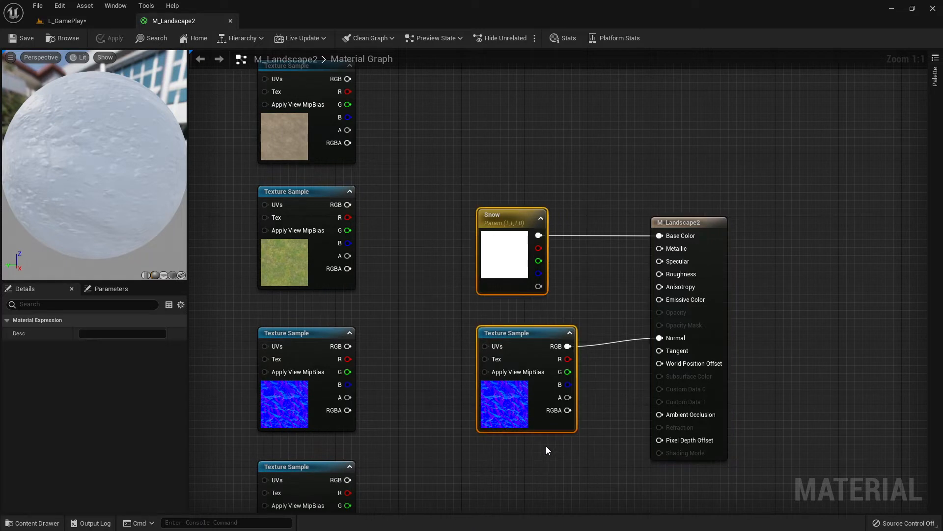
{"action": "left_click_drag", "start_coordinate": [452, 184], "coordinate": [740, 487]}
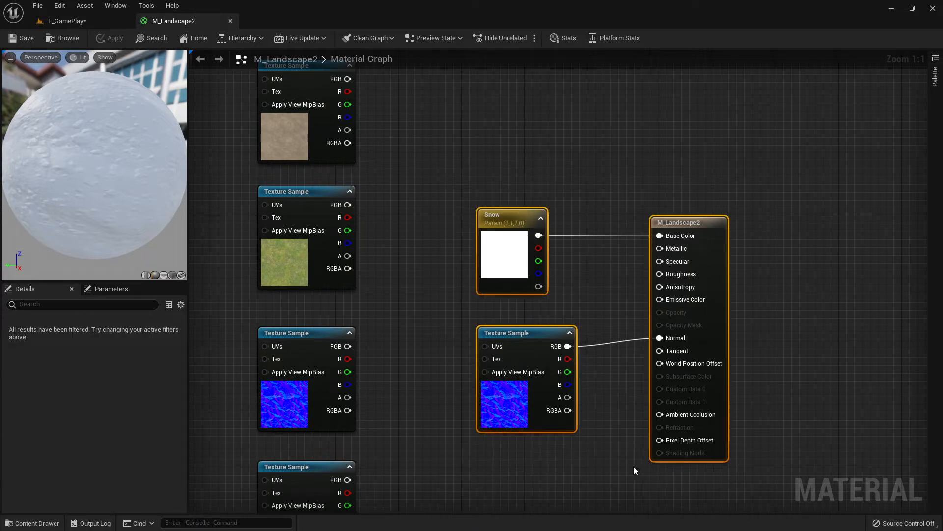
{"action": "right_click_drag", "start_coordinate": [747, 289], "coordinate": [657, 301]}
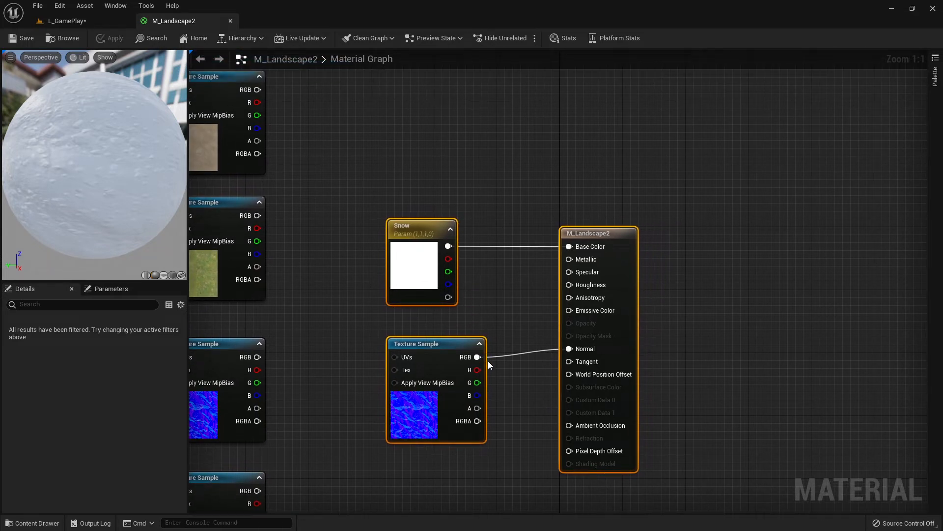
Delete the duplicated gravel normal map sample and disconnect the Snow parameter from Base Color
{"action": "left_click", "coordinate": [426, 350]}
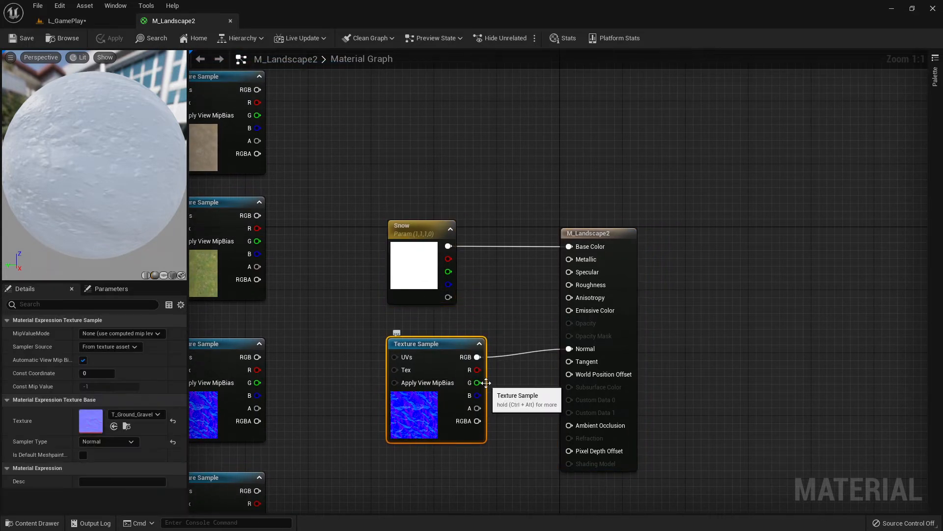
{"action": "key", "text": "Delete"}
{"action": "right_click_drag", "start_coordinate": [440, 394], "coordinate": [659, 357]}
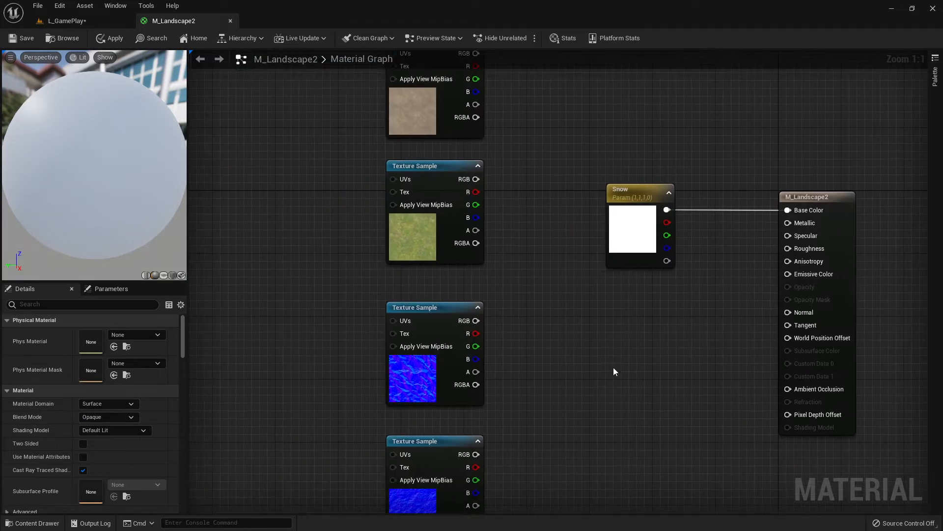
{"action": "left_click", "coordinate": [666, 210], "text": "alt"}
Move the Snow parameter above the gravel color texture sample, in line with the other texture nodes
{"action": "right_click_drag", "start_coordinate": [639, 154], "coordinate": [609, 332]}
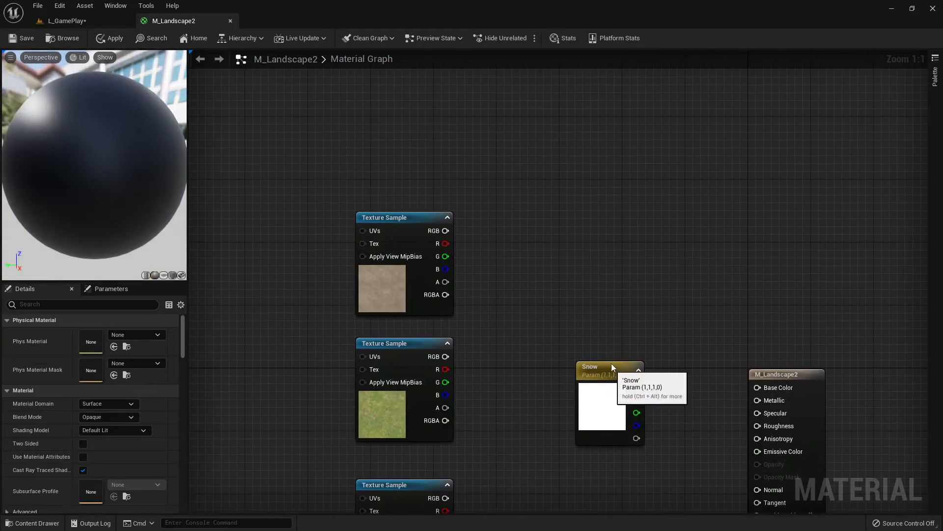
{"action": "left_click_drag", "start_coordinate": [614, 366], "coordinate": [405, 127]}
{"action": "scroll", "coordinate": [647, 258], "scroll_direction": "down", "scroll_amount": 4}
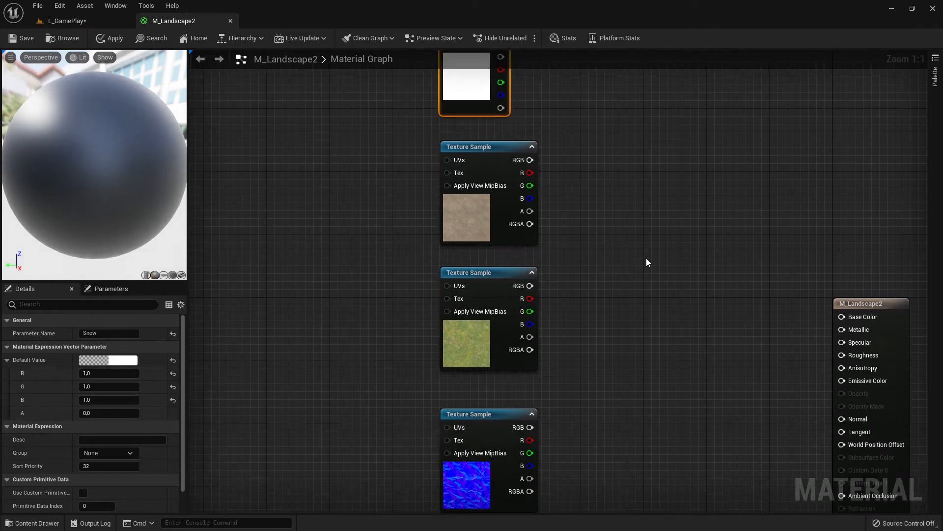
Switch to the browser and read the Landscape Quick Start Guide's material section up to the LandscapeLayerCoords node
{"action": "key", "text": "alt+Tab"}
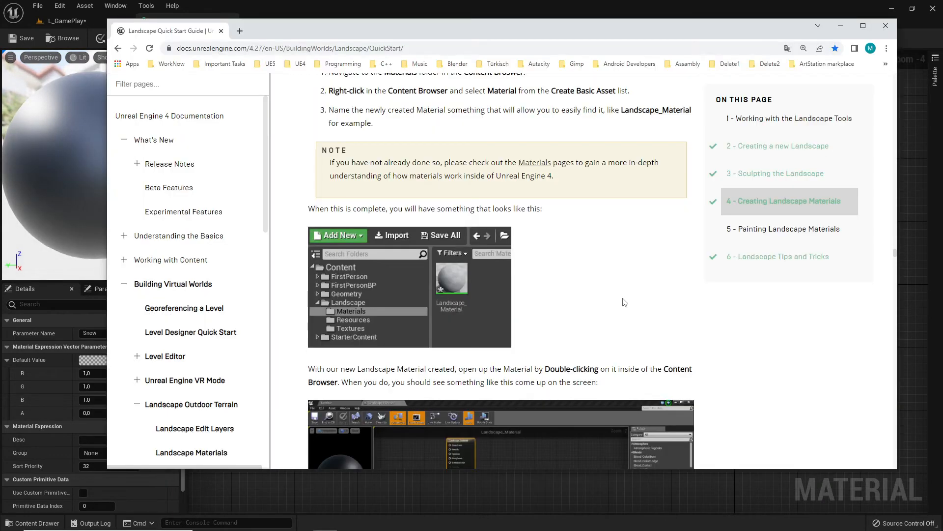
{"action": "scroll", "coordinate": [625, 302], "scroll_direction": "up", "scroll_amount": 2}
{"action": "scroll", "coordinate": [624, 302], "scroll_direction": "down", "scroll_amount": 7}
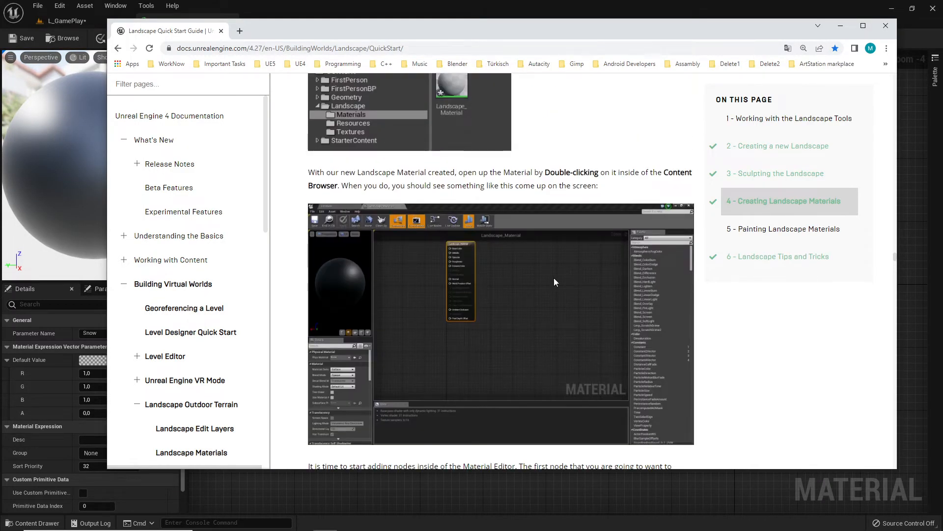
{"action": "scroll", "coordinate": [469, 280], "scroll_direction": "down", "scroll_amount": 7}
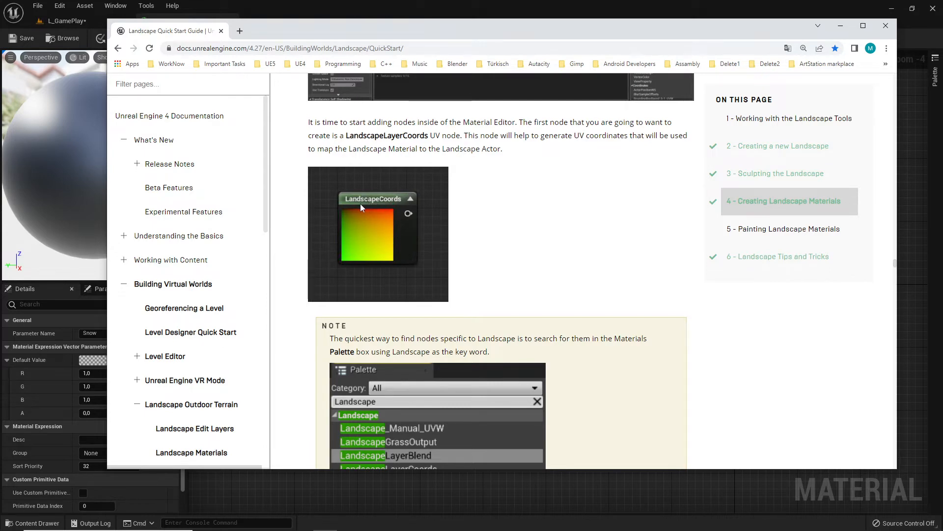
Return from the browser guide to the M_Landscape2 graph and add a LandscapeLayerCoords node beside the texture samples
{"action": "key", "text": "alt+Tab"}
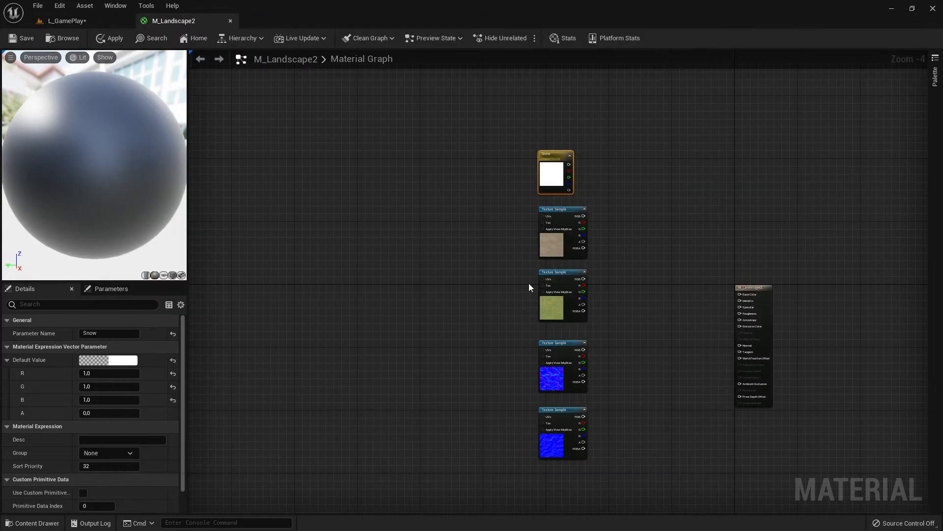
{"action": "key", "text": "alt+Tab"}
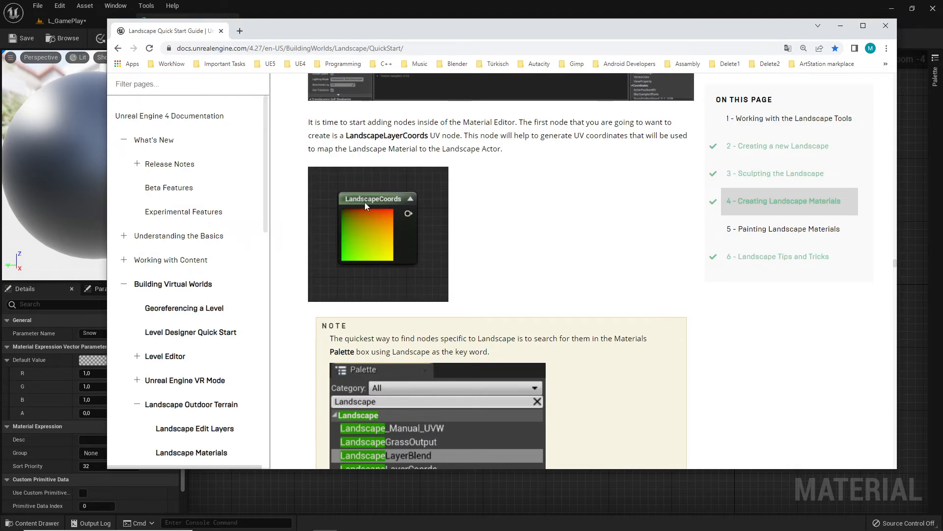
{"action": "key", "text": "alt+Tab"}
{"action": "right_click", "coordinate": [411, 304]}
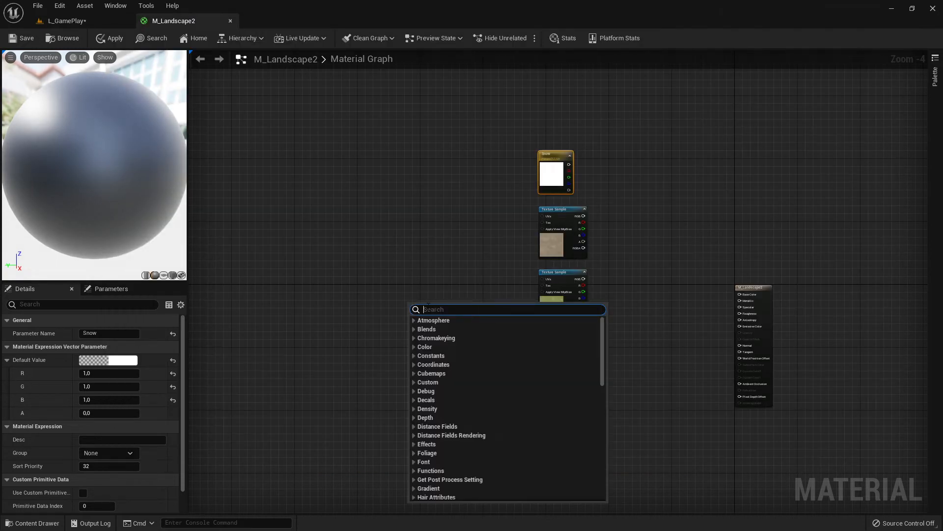
{"action": "type", "text": "Land"}
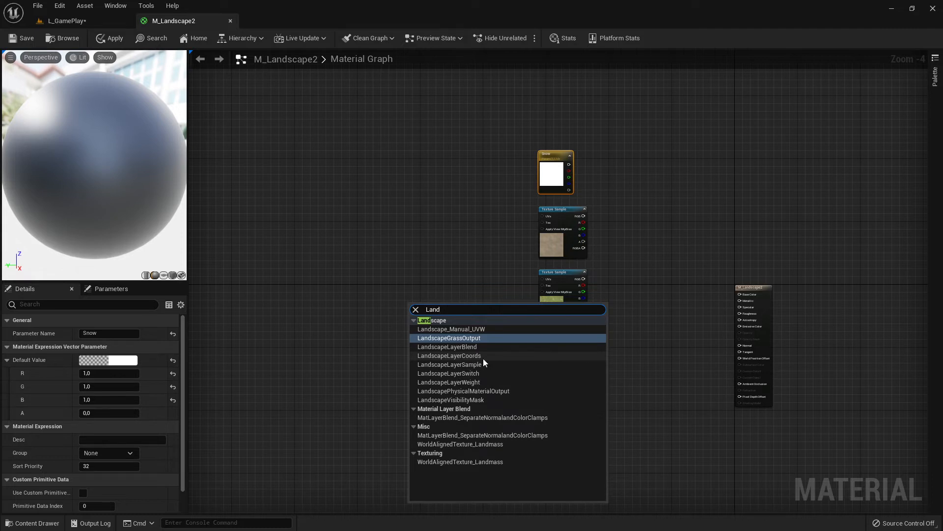
{"action": "left_click", "coordinate": [458, 356]}
Examine the new LandscapeCoords node alongside the gravel, grass and normal map texture samples
{"action": "scroll", "coordinate": [479, 339], "scroll_direction": "up", "scroll_amount": 5}
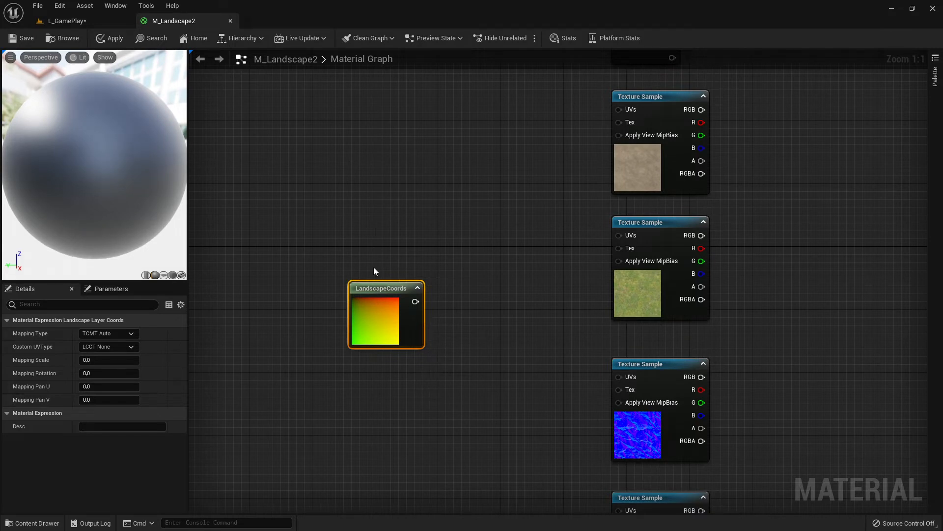
{"action": "key", "text": "ctrl+alt"}
{"action": "scroll", "coordinate": [666, 300], "scroll_direction": "down", "scroll_amount": 5}
{"action": "scroll", "coordinate": [664, 300], "scroll_direction": "up", "scroll_amount": 3}
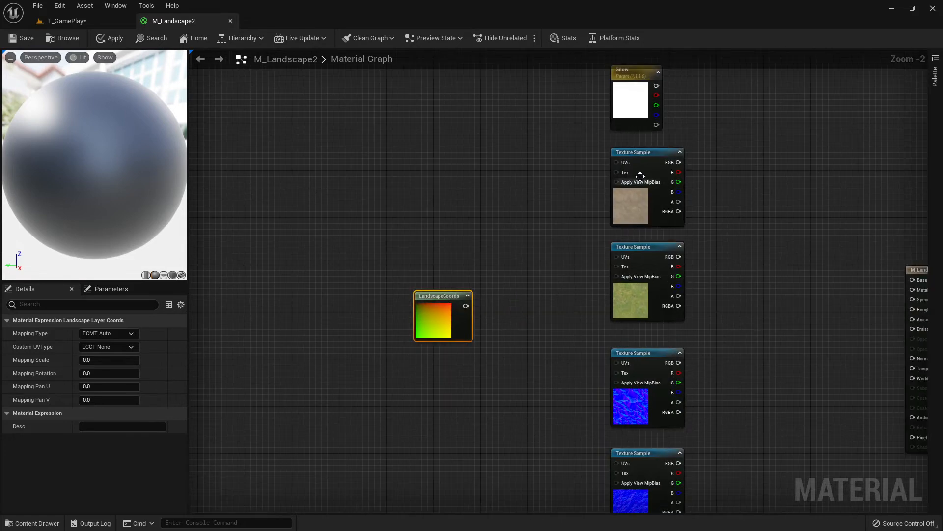
{"action": "scroll", "coordinate": [639, 334], "scroll_direction": "down", "scroll_amount": 3}
{"action": "scroll", "coordinate": [659, 354], "scroll_direction": "up", "scroll_amount": 3}
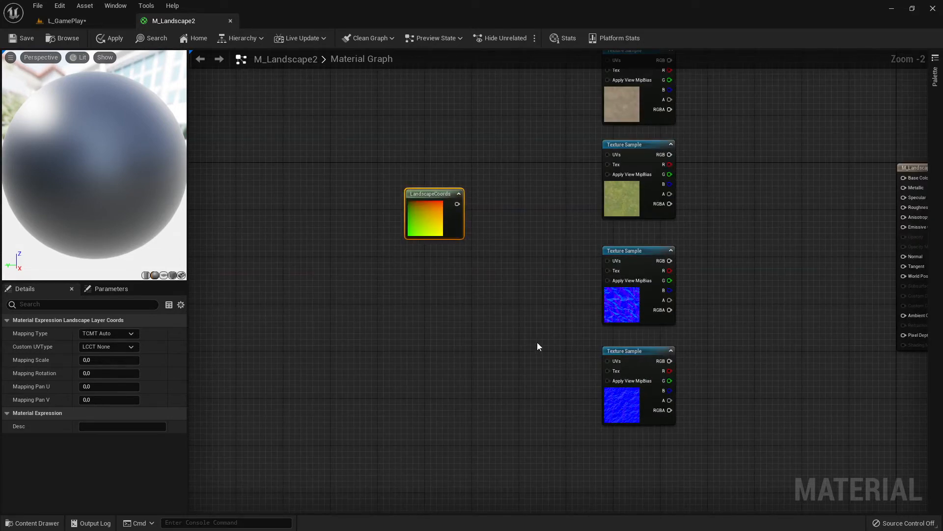
{"action": "scroll", "coordinate": [538, 341], "scroll_direction": "up", "scroll_amount": 2}
{"action": "right_click_drag", "start_coordinate": [539, 198], "coordinate": [480, 382]}
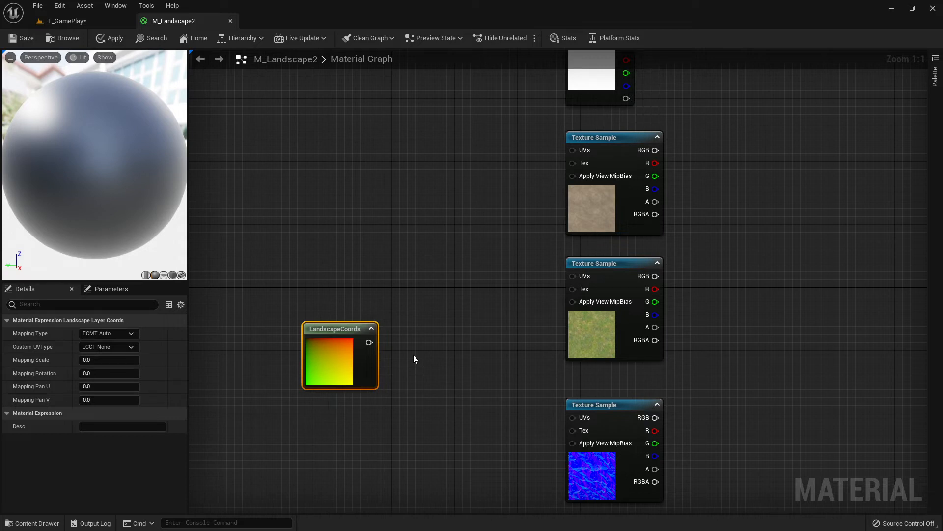
{"action": "scroll", "coordinate": [476, 329], "scroll_direction": "down", "scroll_amount": 2}
{"action": "scroll", "coordinate": [475, 334], "scroll_direction": "up", "scroll_amount": 2}
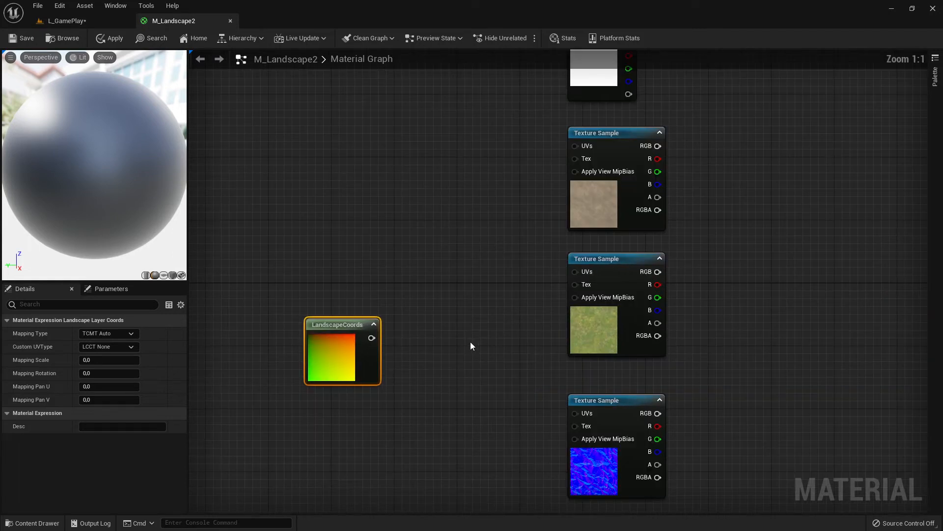
Move the LandscapeCoords node to the left of the texture samples, about level with the grass color sample
{"action": "right_click_drag", "start_coordinate": [471, 346], "coordinate": [434, 415]}
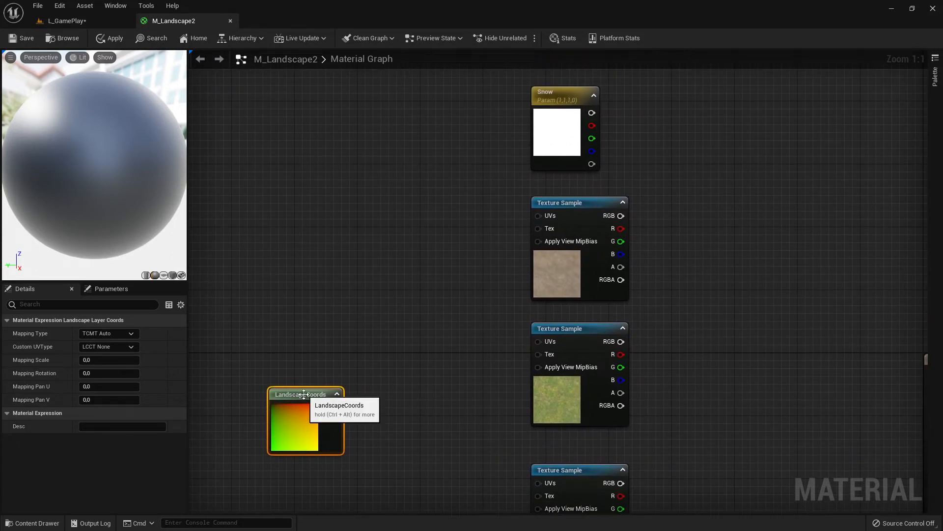
{"action": "left_click_drag", "start_coordinate": [303, 394], "coordinate": [330, 304]}
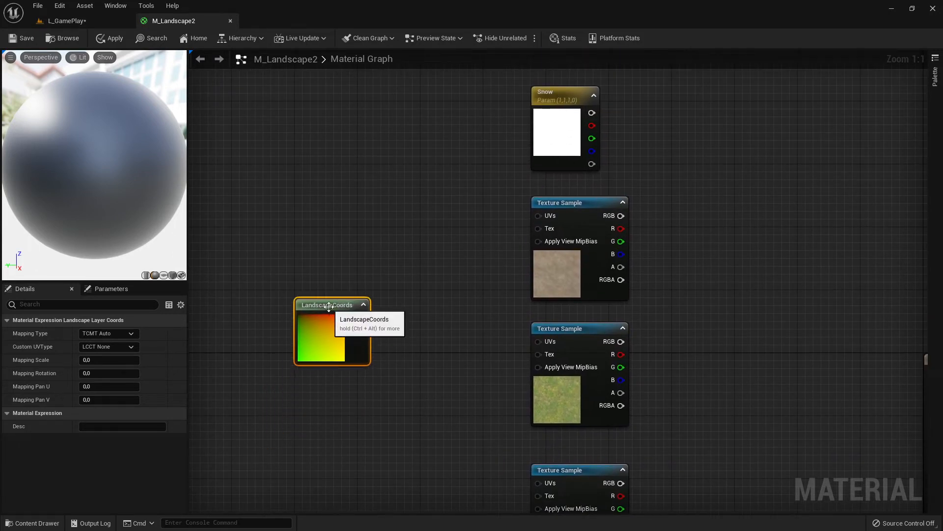
{"action": "left_click", "coordinate": [403, 298]}
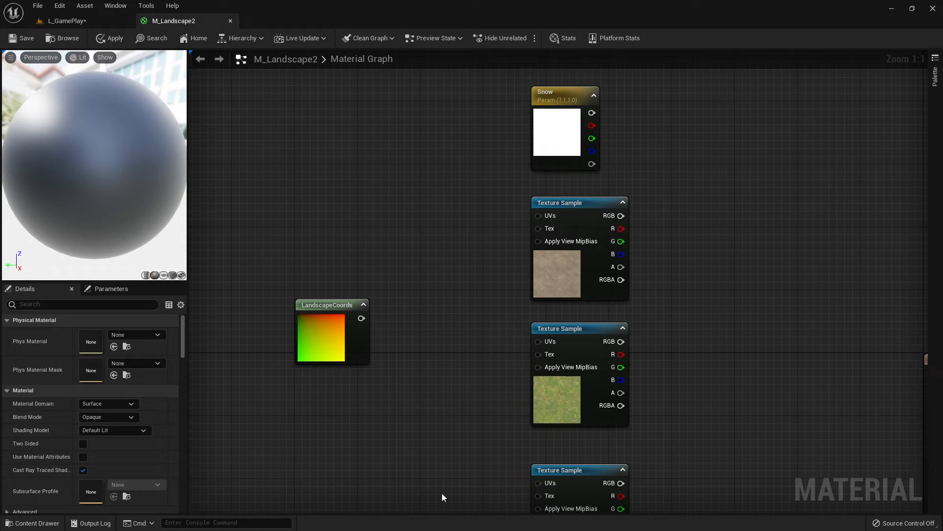
{"action": "left_click", "coordinate": [331, 298]}
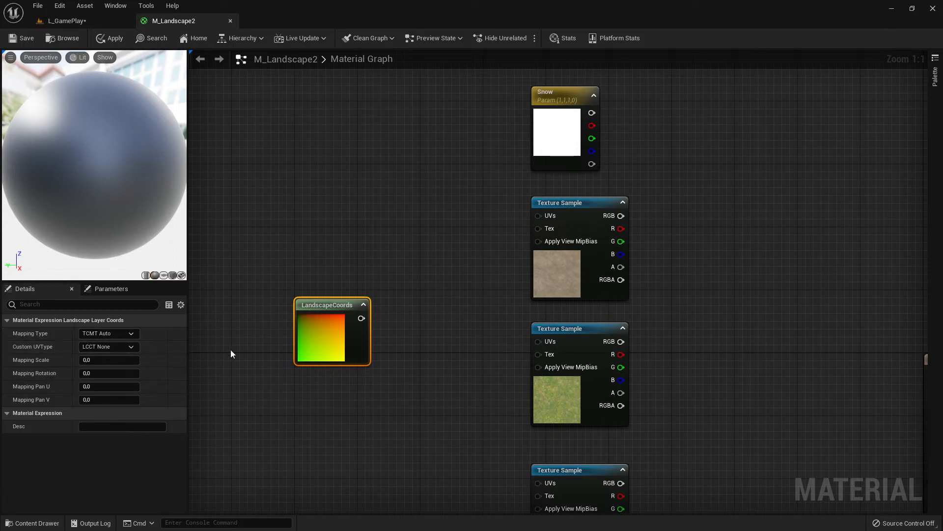
{"action": "scroll", "coordinate": [450, 301], "scroll_direction": "down", "scroll_amount": 5}
{"action": "scroll", "coordinate": [457, 316], "scroll_direction": "up", "scroll_amount": 2}
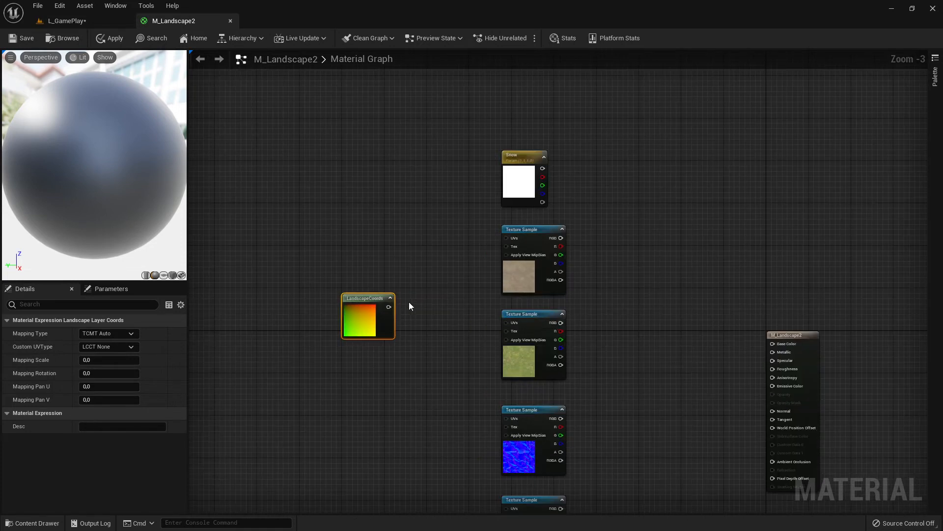
{"action": "left_click_drag", "start_coordinate": [368, 296], "coordinate": [351, 306]}
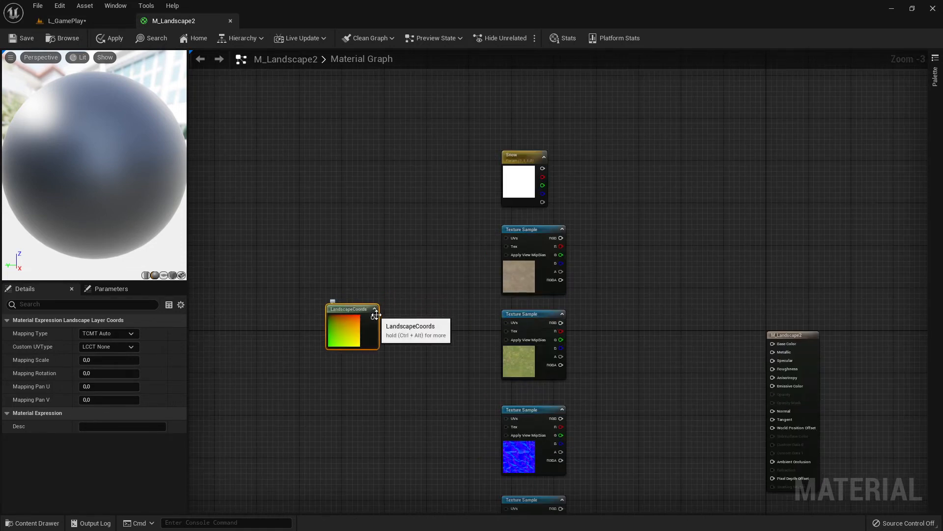
{"action": "scroll", "coordinate": [393, 326], "scroll_direction": "up", "scroll_amount": 2}
{"action": "scroll", "coordinate": [393, 325], "scroll_direction": "down", "scroll_amount": 1}
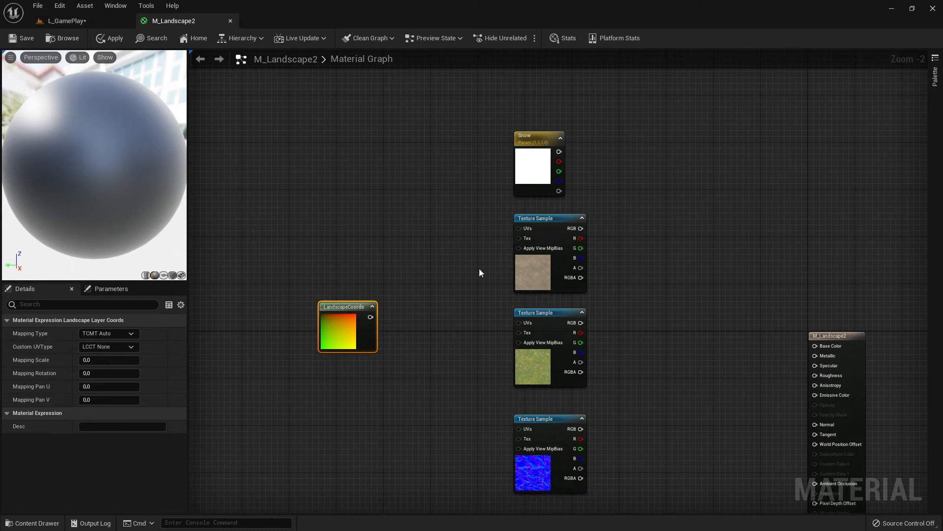
Connect the LandscapeCoords output to the UVs inputs of the gravel and grass color texture samples
{"action": "left_click_drag", "start_coordinate": [371, 317], "coordinate": [527, 227]}
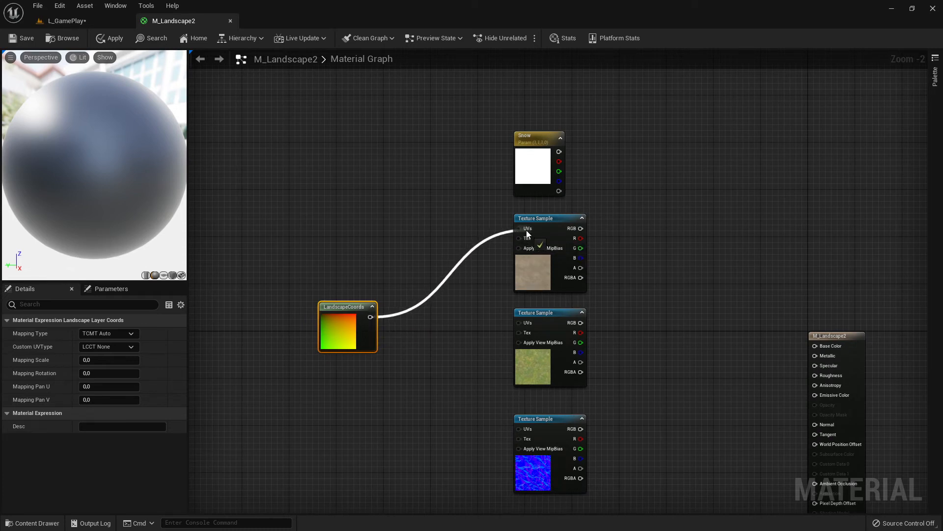
{"action": "scroll", "coordinate": [444, 307], "scroll_direction": "up", "scroll_amount": 2}
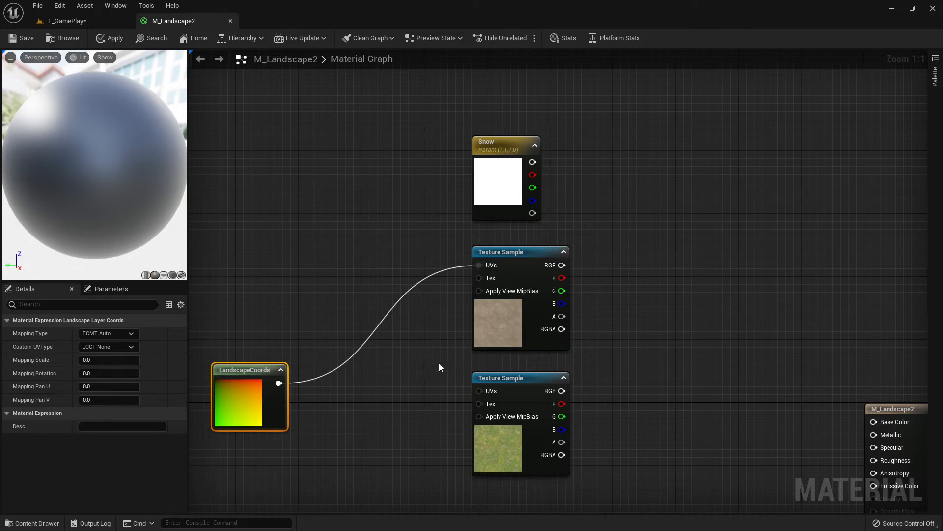
{"action": "right_click_drag", "start_coordinate": [439, 368], "coordinate": [520, 257]}
{"action": "left_click_drag", "start_coordinate": [356, 274], "coordinate": [561, 284]}
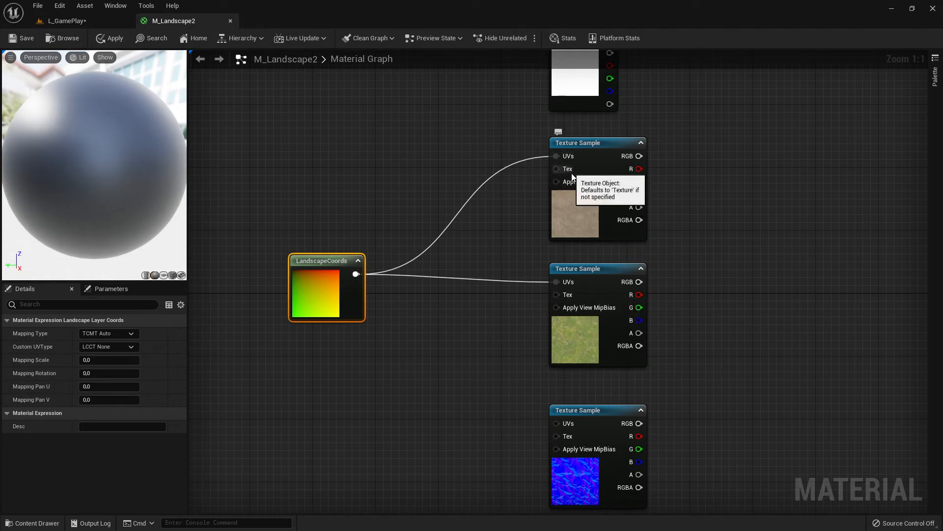
Connect the LandscapeCoords output to the UVs inputs of the gravel and grass normal map samples
{"action": "right_click_drag", "start_coordinate": [462, 367], "coordinate": [485, 305]}
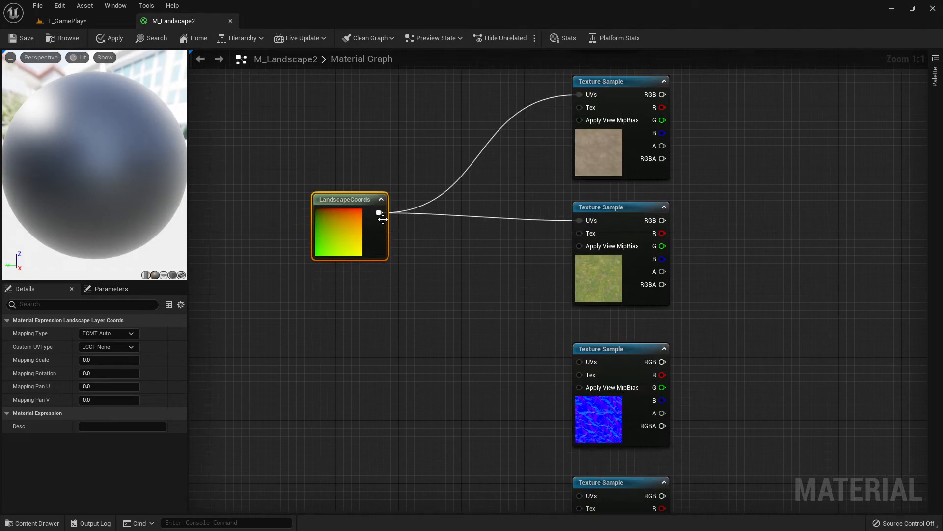
{"action": "left_click_drag", "start_coordinate": [383, 219], "coordinate": [579, 362]}
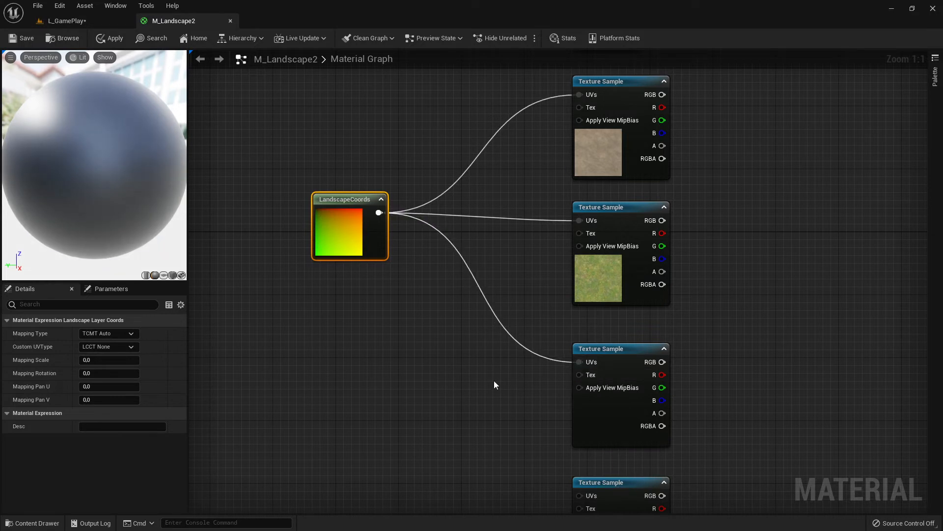
{"action": "right_click_drag", "start_coordinate": [495, 381], "coordinate": [502, 271]}
{"action": "scroll", "coordinate": [482, 241], "scroll_direction": "down", "scroll_amount": 3}
{"action": "right_click_drag", "start_coordinate": [457, 137], "coordinate": [457, 199]}
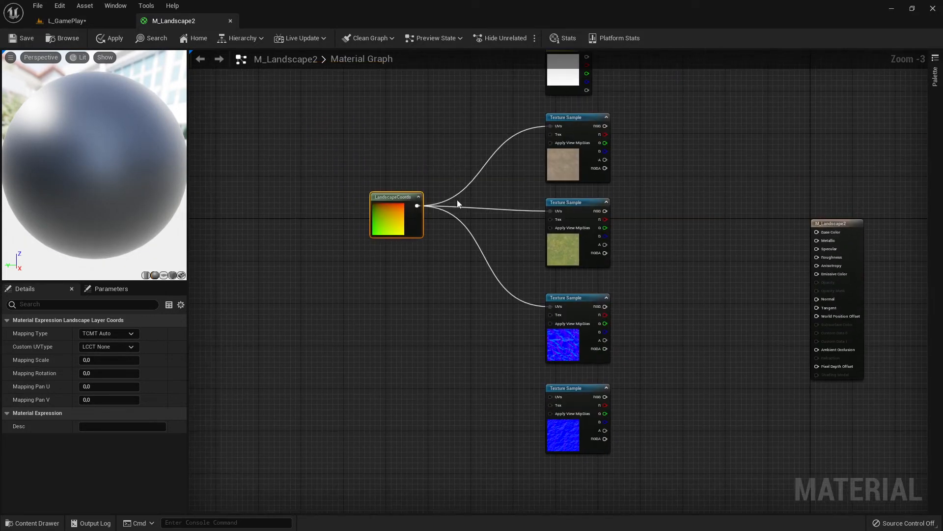
{"action": "left_click_drag", "start_coordinate": [418, 205], "coordinate": [552, 399]}
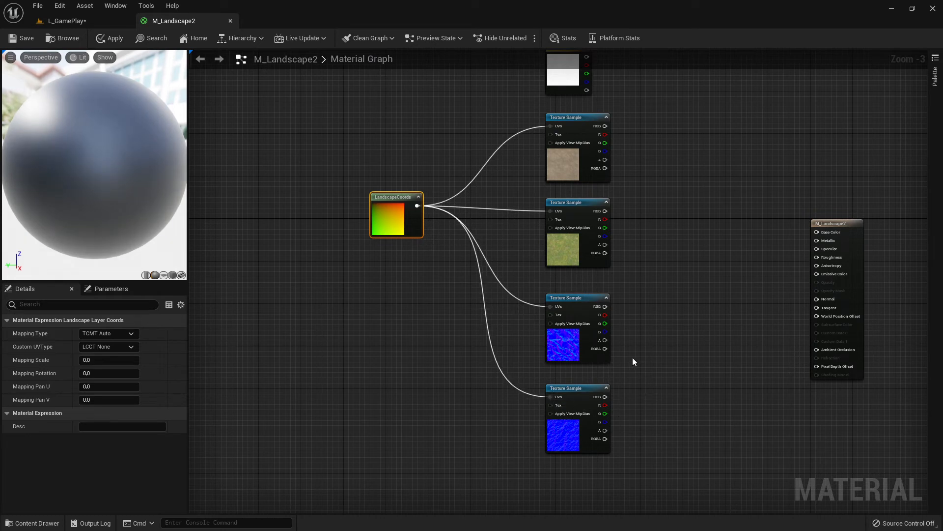
{"action": "right_click_drag", "start_coordinate": [591, 89], "coordinate": [584, 153]}
{"action": "right_click", "coordinate": [581, 139]}
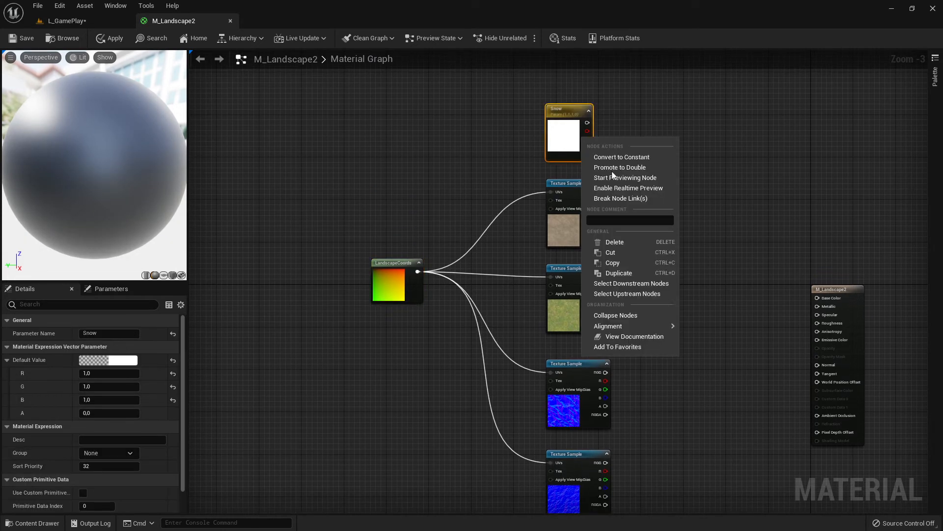
{"action": "left_click", "coordinate": [760, 342]}
Copy the gravel normal map sample and align the pasted copy below the grass normal map sample
{"action": "right_click_drag", "start_coordinate": [679, 410], "coordinate": [678, 263]}
{"action": "scroll", "coordinate": [617, 283], "scroll_direction": "up", "scroll_amount": 3}
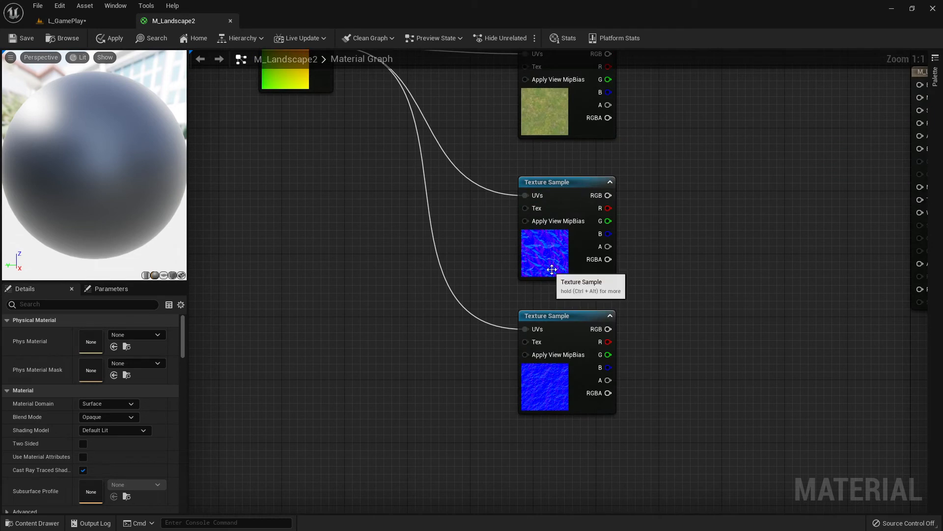
{"action": "left_click", "coordinate": [546, 256]}
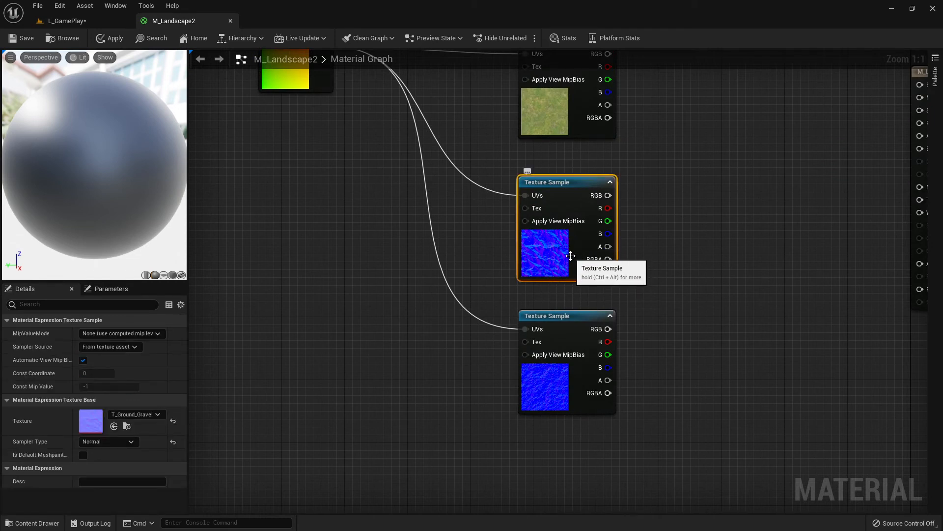
{"action": "right_click", "coordinate": [570, 185]}
{"action": "left_click", "coordinate": [561, 161]}
{"action": "left_click", "coordinate": [552, 190]}
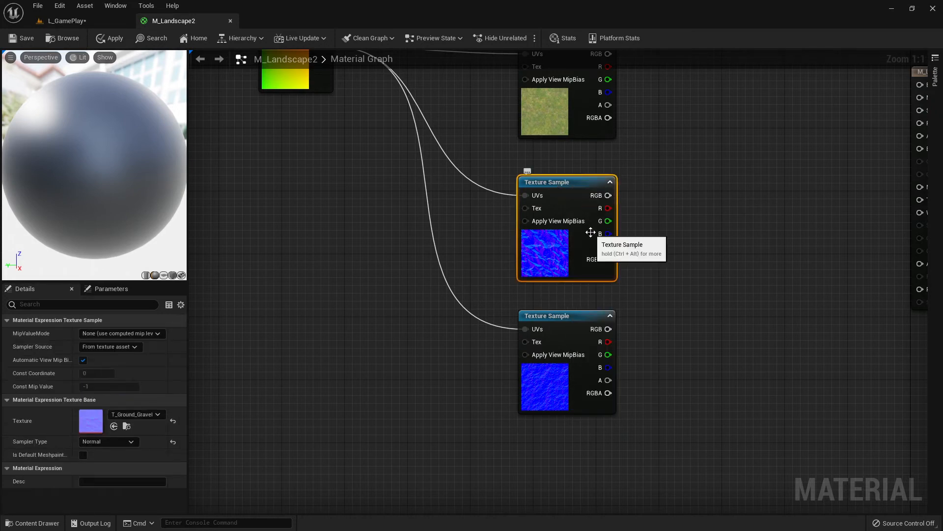
{"action": "right_click_drag", "start_coordinate": [563, 472], "coordinate": [585, 303]}
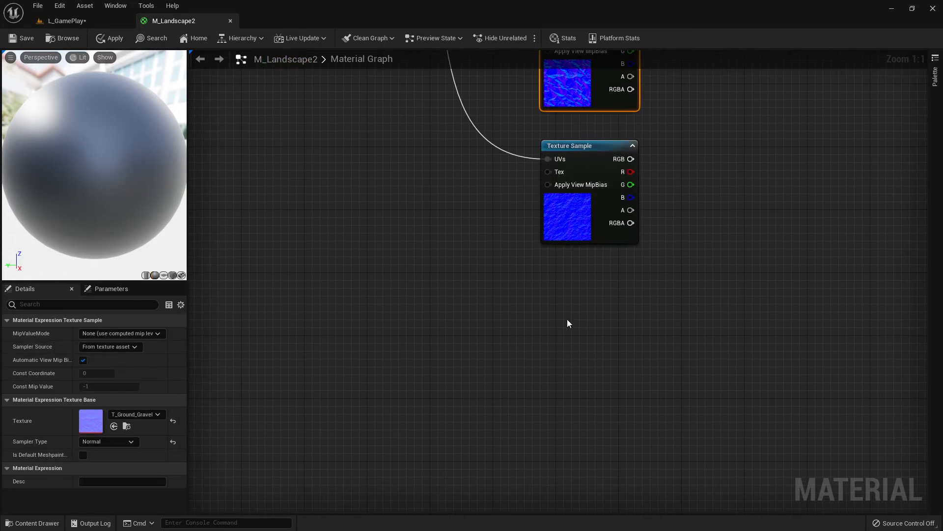
{"action": "key", "text": "ctrl+v"}
{"action": "left_click_drag", "start_coordinate": [614, 326], "coordinate": [591, 295]}
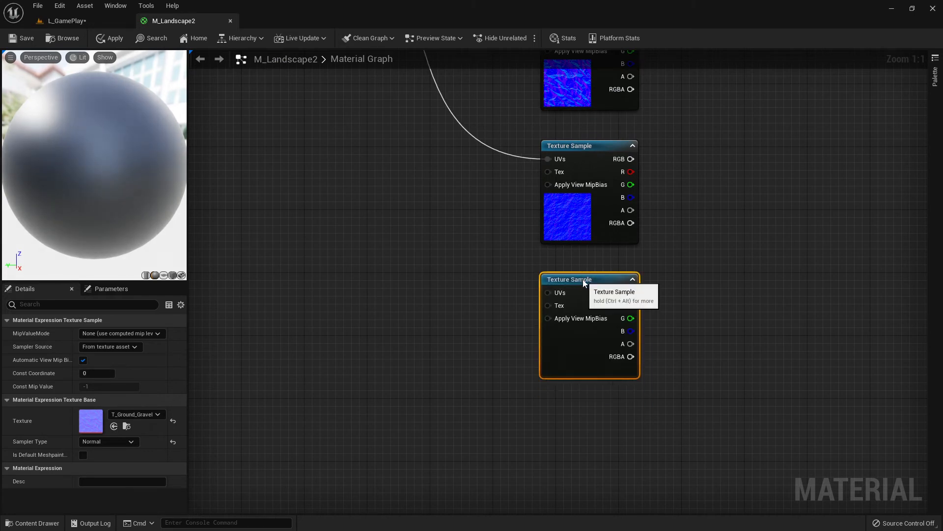
Connect the LandscapeCoords output to the UVs input of the copied gravel normal map sample
{"action": "right_click_drag", "start_coordinate": [429, 58], "coordinate": [494, 207]}
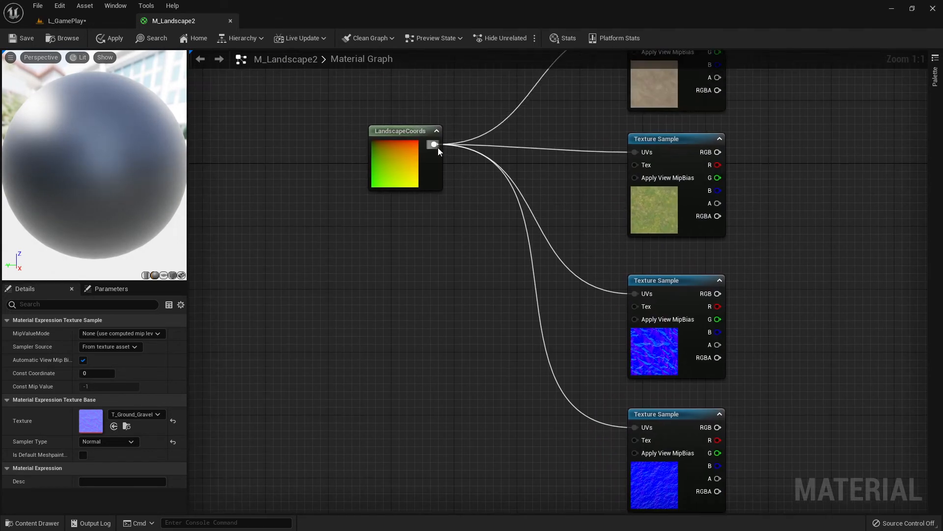
{"action": "left_click_drag", "start_coordinate": [434, 145], "coordinate": [641, 354]}
{"action": "scroll", "coordinate": [737, 293], "scroll_direction": "down", "scroll_amount": 3}
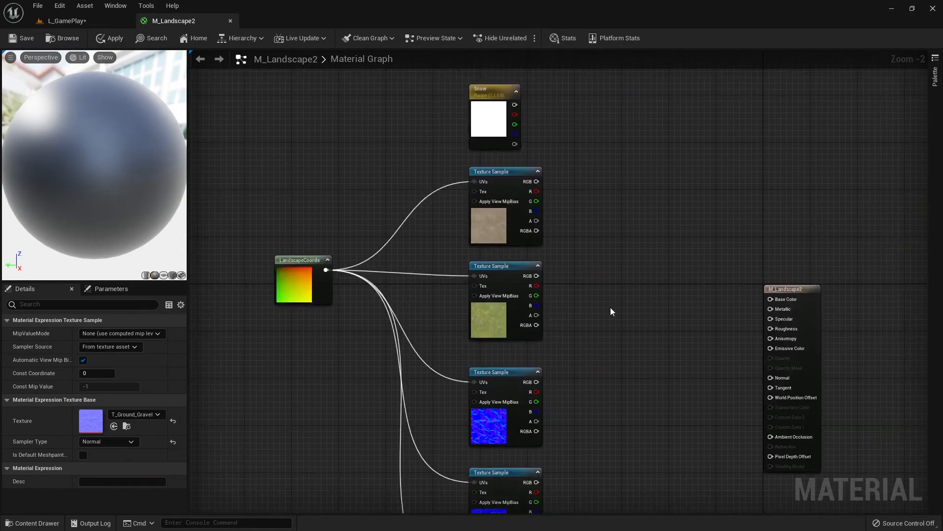
{"action": "right_click_drag", "start_coordinate": [610, 311], "coordinate": [591, 274]}
Switch to the browser guide and examine its example node network of base color, normal, metallic and roughness nodes
{"action": "key", "text": "alt+Tab"}
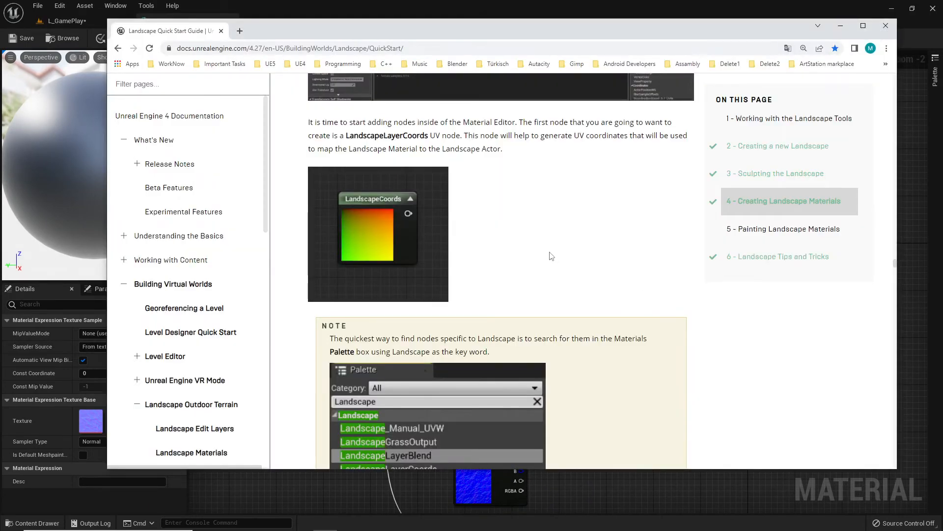
{"action": "scroll", "coordinate": [551, 256], "scroll_direction": "down", "scroll_amount": 8}
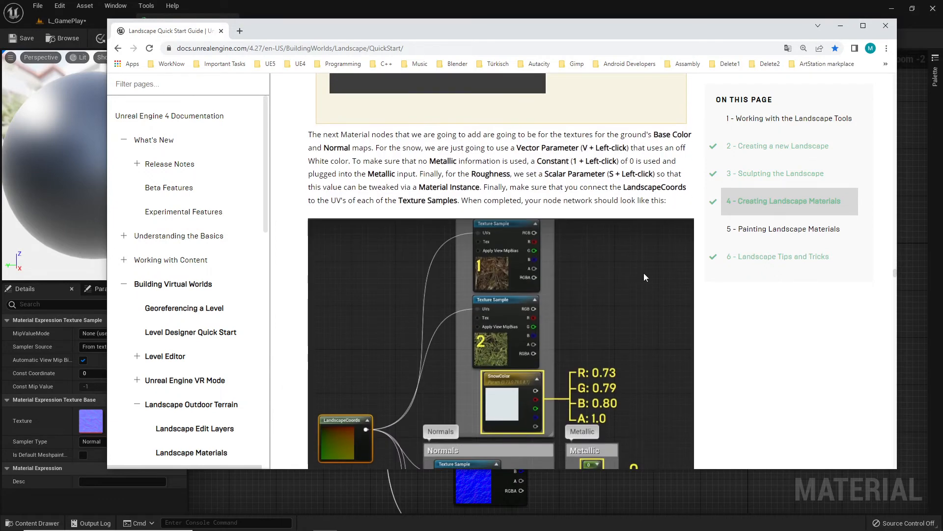
{"action": "scroll", "coordinate": [644, 277], "scroll_direction": "up", "scroll_amount": 3}
{"action": "scroll", "coordinate": [575, 265], "scroll_direction": "down", "scroll_amount": 4}
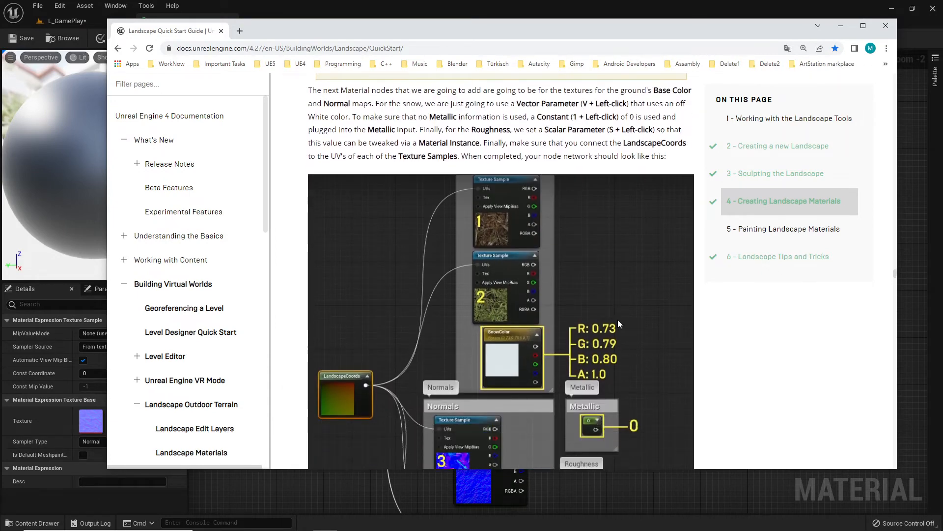
{"action": "scroll", "coordinate": [617, 319], "scroll_direction": "down", "scroll_amount": 4}
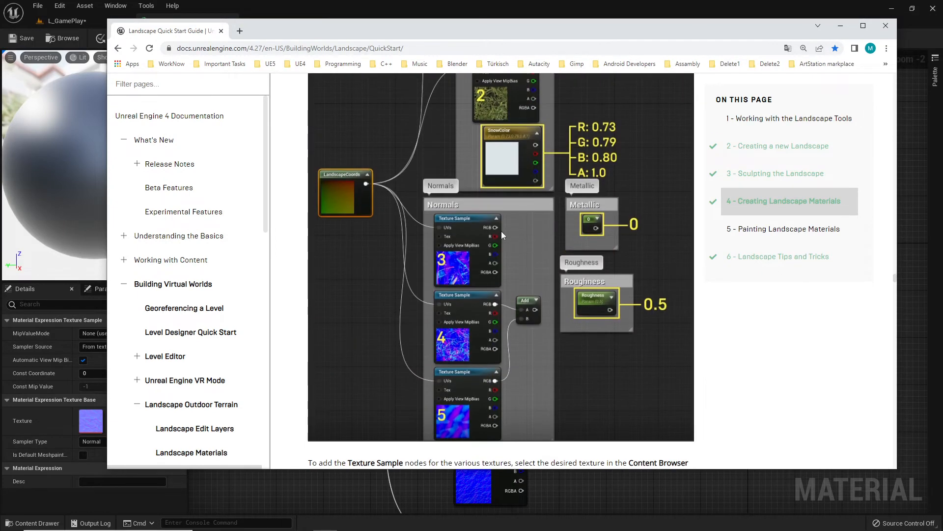
Examine the guide's snow color, normal, metallic and roughness nodes and their annotated values
{"action": "scroll", "coordinate": [501, 231], "scroll_direction": "up", "scroll_amount": 4}
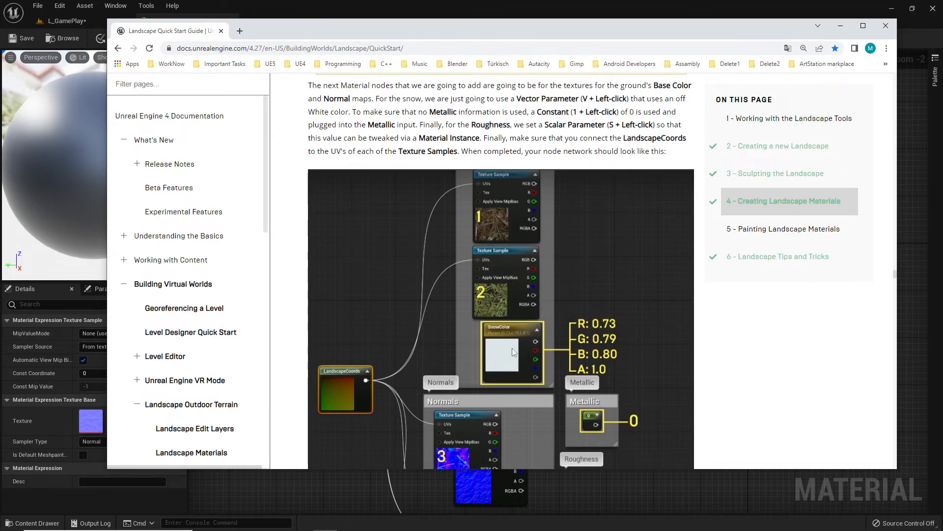
{"action": "scroll", "coordinate": [417, 325], "scroll_direction": "down", "scroll_amount": 3}
{"action": "scroll", "coordinate": [476, 338], "scroll_direction": "down", "scroll_amount": 3}
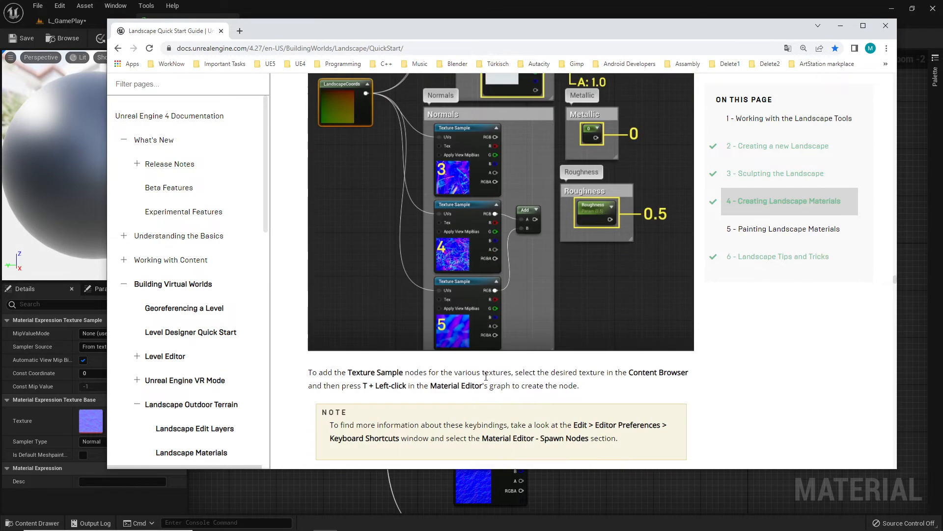
{"action": "scroll", "coordinate": [551, 343], "scroll_direction": "up", "scroll_amount": 3}
{"action": "scroll", "coordinate": [597, 344], "scroll_direction": "up", "scroll_amount": 1}
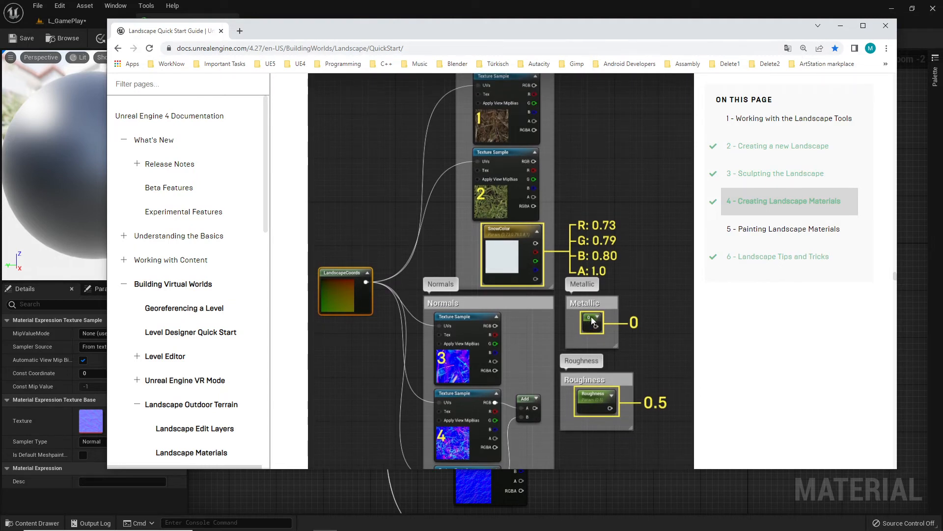
{"action": "scroll", "coordinate": [626, 348], "scroll_direction": "down", "scroll_amount": 1}
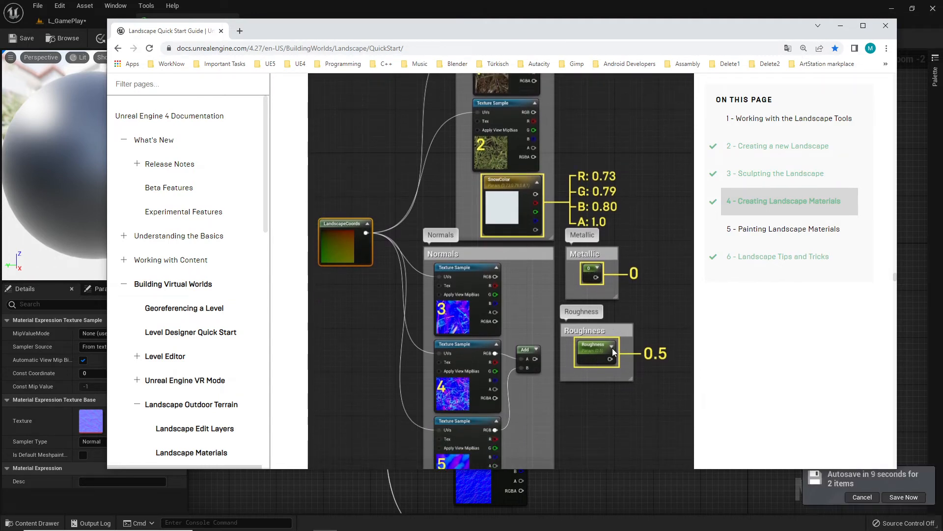
{"action": "scroll", "coordinate": [606, 361], "scroll_direction": "up", "scroll_amount": 5}
{"action": "scroll", "coordinate": [609, 370], "scroll_direction": "down", "scroll_amount": 4}
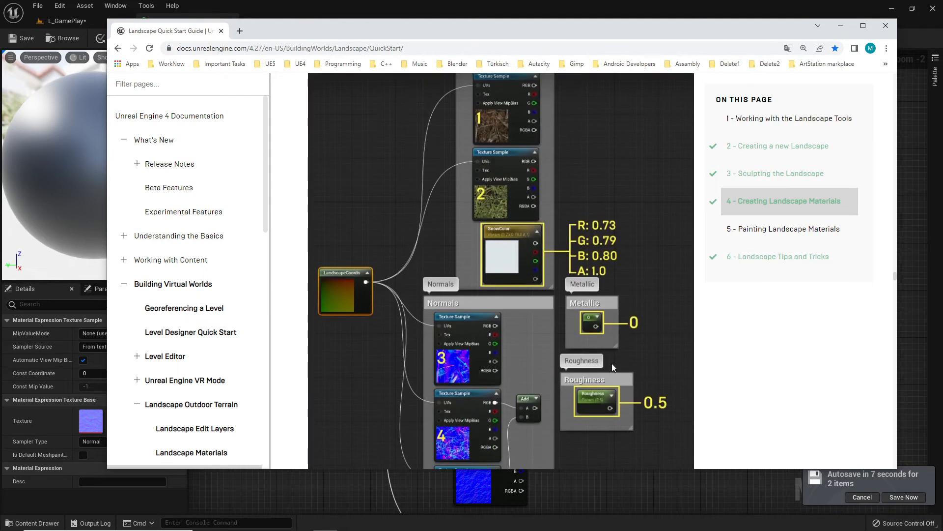
{"action": "scroll", "coordinate": [597, 401], "scroll_direction": "down", "scroll_amount": 1}
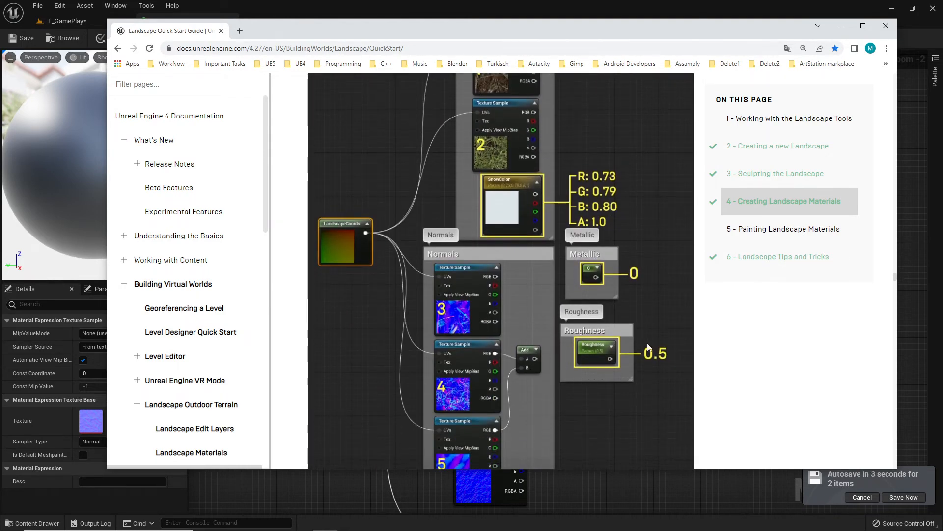
Switch back to the Unreal material editor and add a Constant node between the texture samples and the M_Landscape2 output node
{"action": "key", "text": "alt+Tab"}
{"action": "right_click_drag", "start_coordinate": [617, 209], "coordinate": [601, 255]}
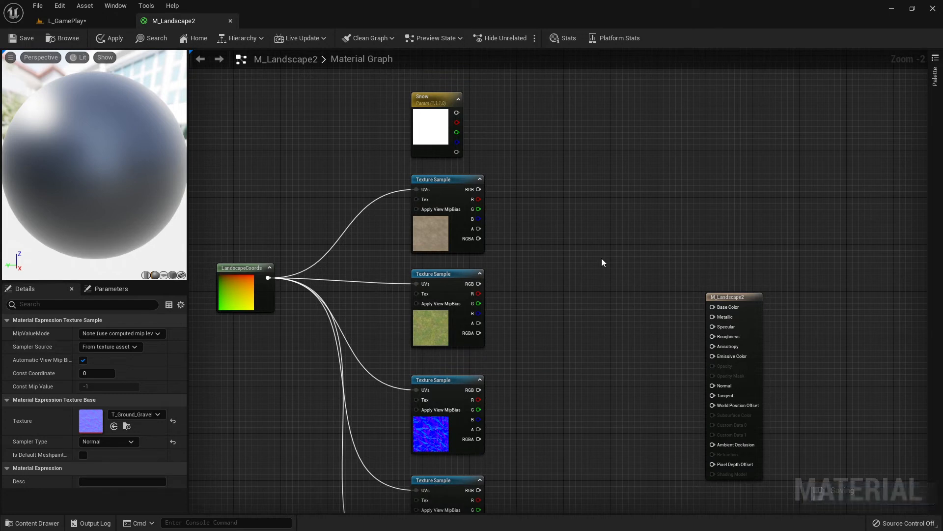
{"action": "left_click", "coordinate": [587, 319]}
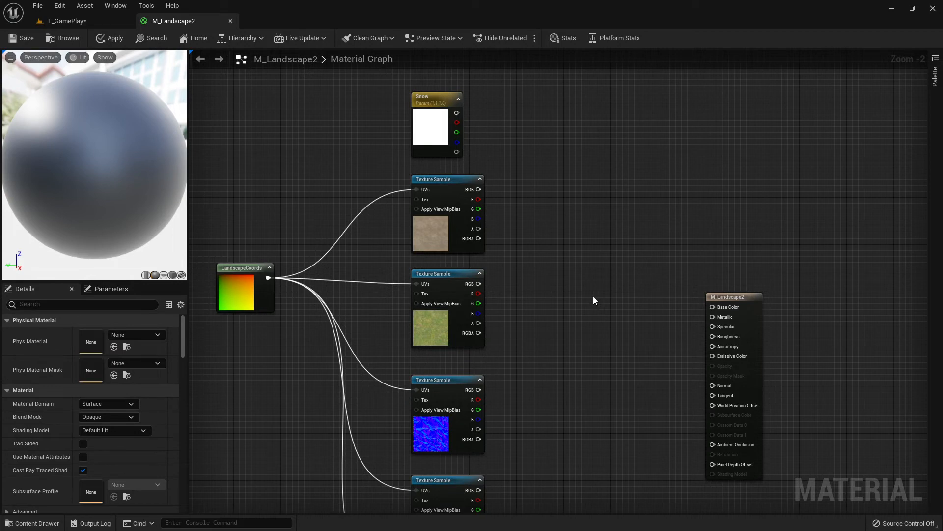
{"action": "left_click", "coordinate": [610, 270]}
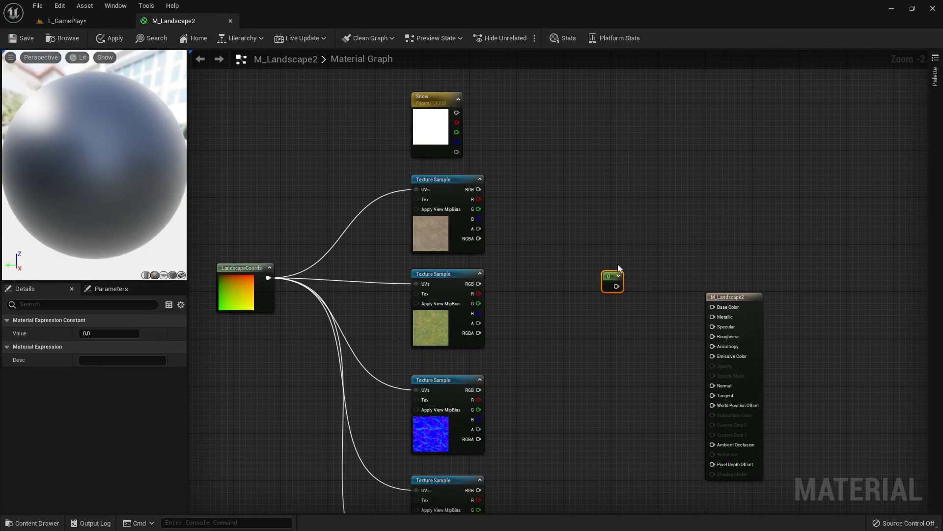
Add a Constant2Vector node below the Constant node and inspect the value fields of both nodes
{"action": "scroll", "coordinate": [613, 283], "scroll_direction": "up", "scroll_amount": 2}
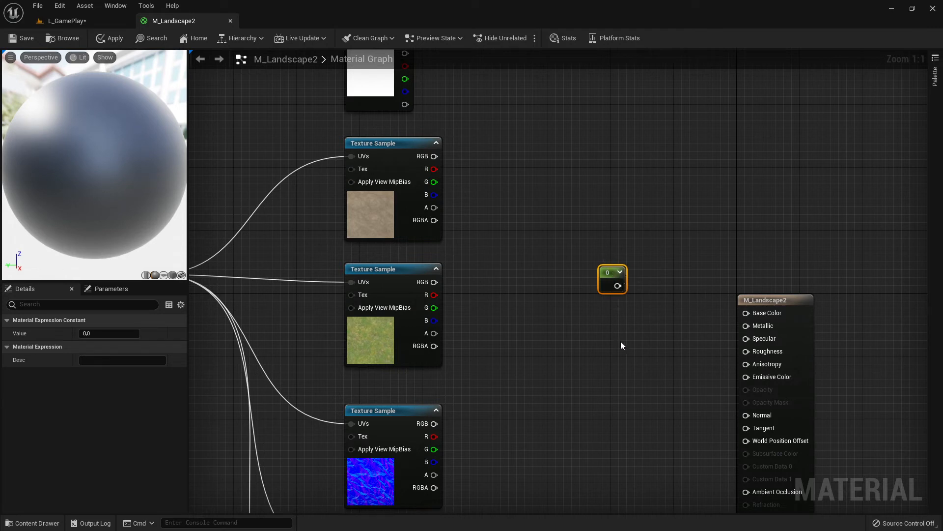
{"action": "left_click", "coordinate": [603, 327]}
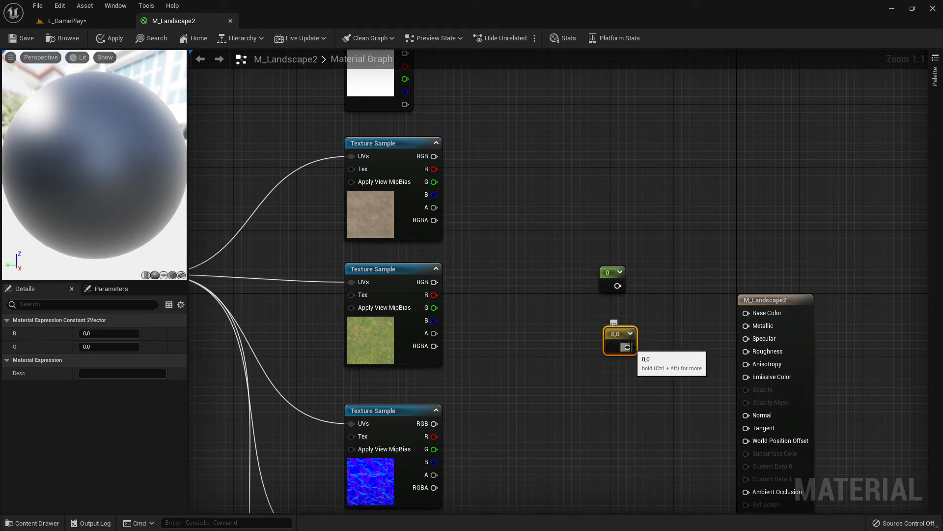
{"action": "left_click", "coordinate": [610, 274]}
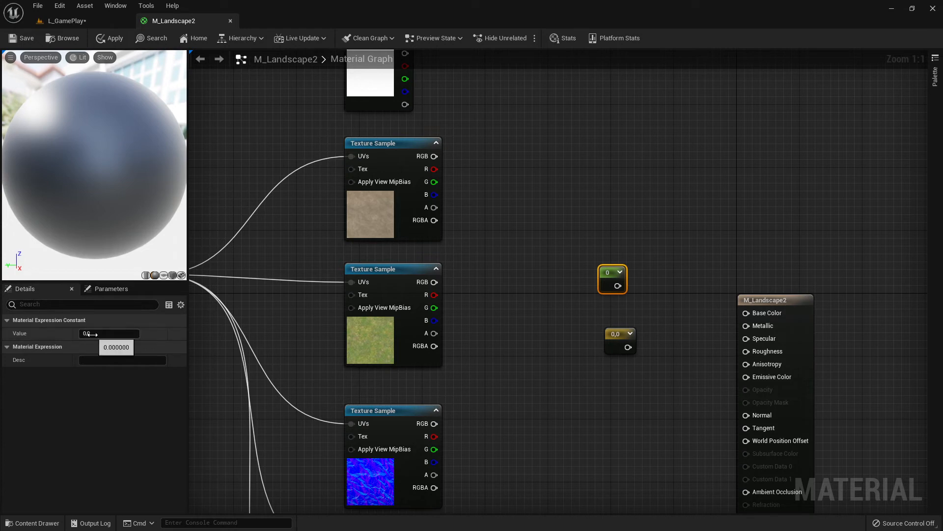
{"action": "left_click", "coordinate": [109, 333]}
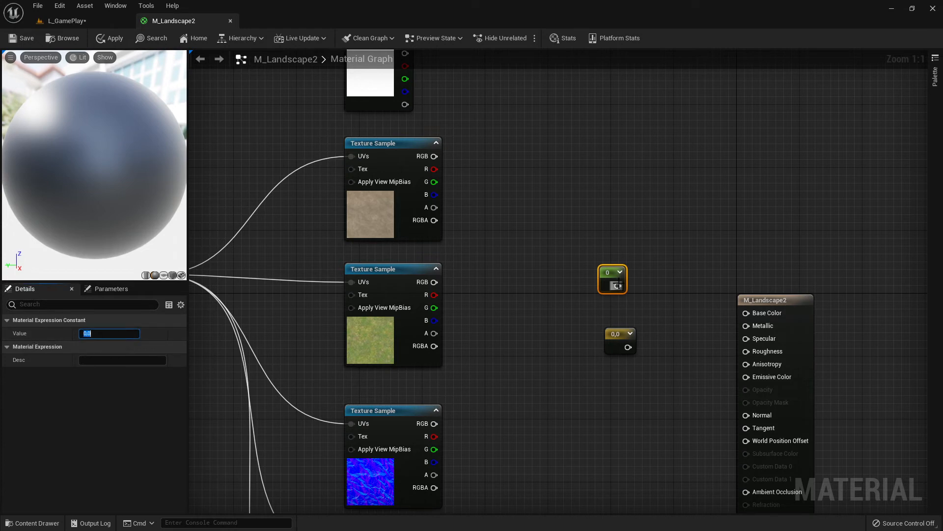
{"action": "left_click_drag", "start_coordinate": [617, 285], "coordinate": [683, 242]}
{"action": "left_click", "coordinate": [594, 308]}
{"action": "left_click", "coordinate": [617, 338]}
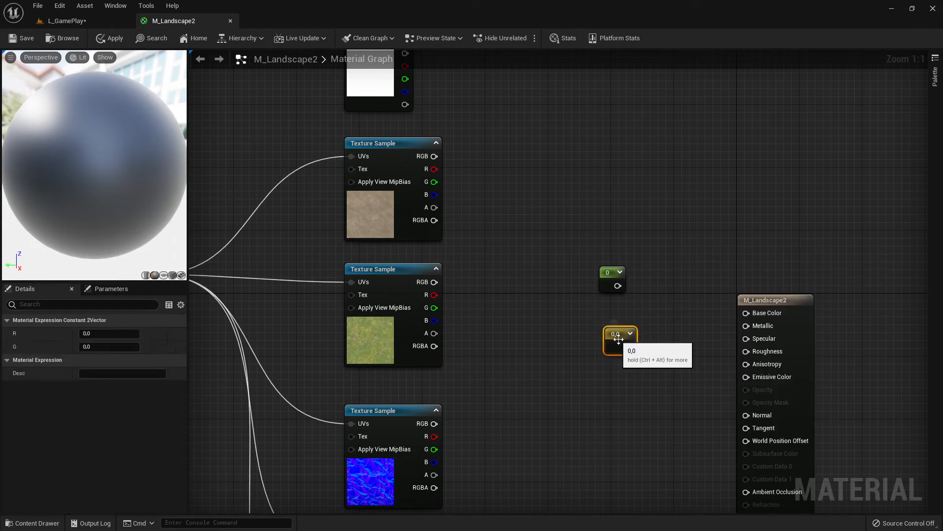
{"action": "left_click", "coordinate": [97, 335]}
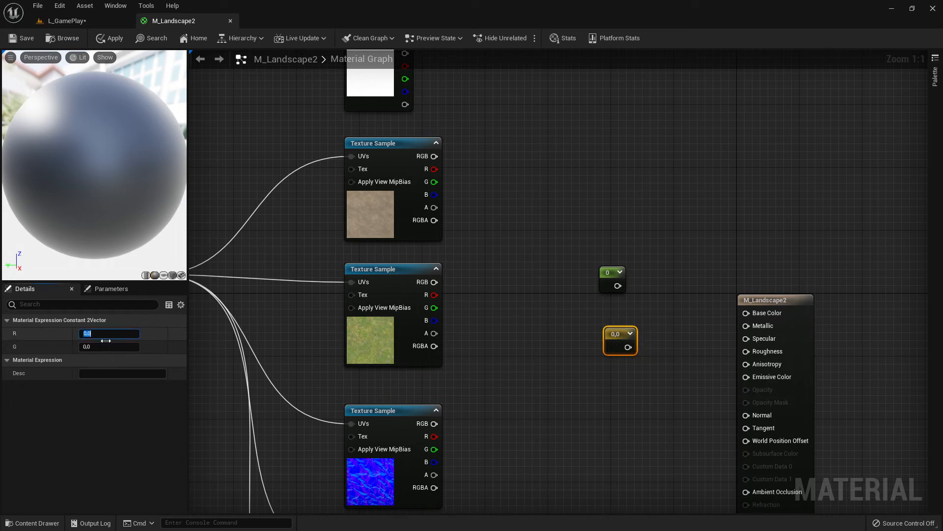
{"action": "left_click", "coordinate": [108, 347]}
{"action": "mouse_move", "coordinate": [613, 333]}
{"action": "left_mouse_down"}
{"action": "mouse_move", "coordinate": [601, 349]}
{"action": "mouse_move", "coordinate": [613, 329]}
{"action": "left_mouse_up"}
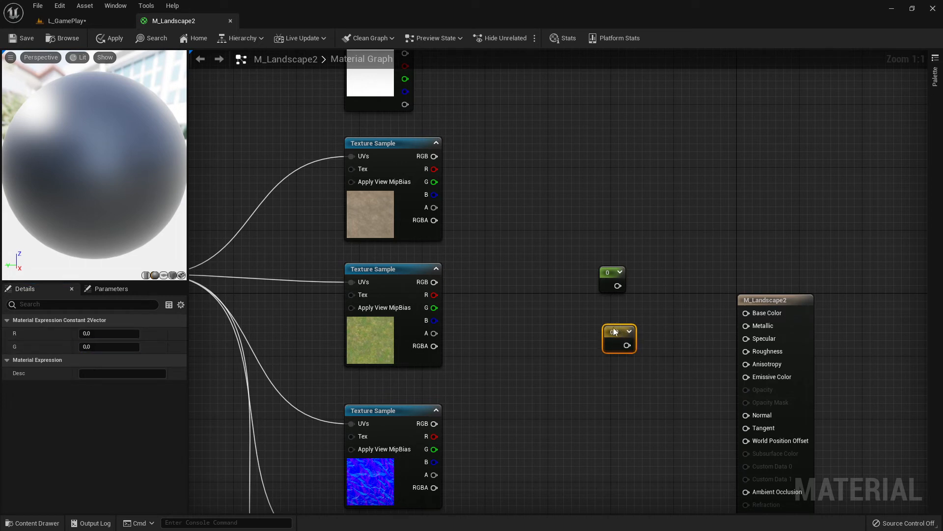
{"action": "left_click", "coordinate": [522, 377]}
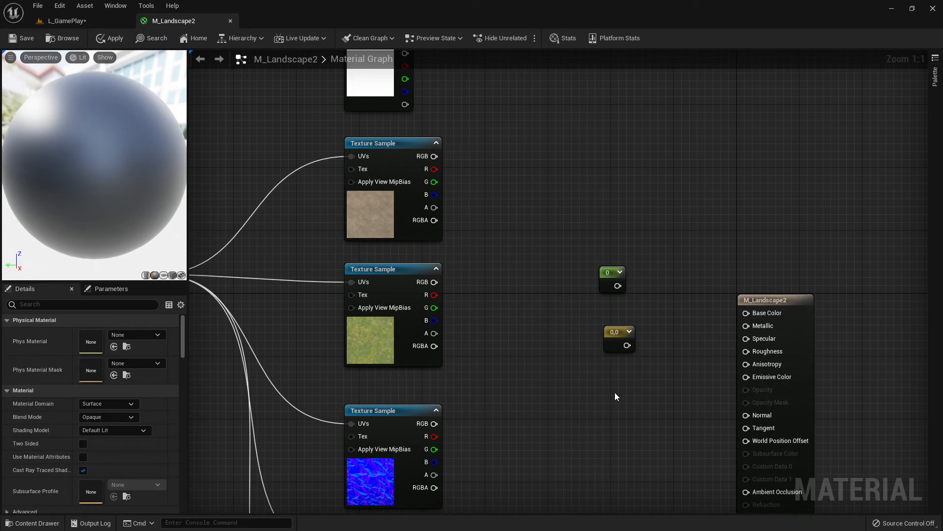
Add a Constant3Vector node below the Constant2Vector and inspect its R, G and B fields and color picker
{"action": "key", "text": "3"}
{"action": "left_click", "coordinate": [602, 388]}
{"action": "mouse_move", "coordinate": [630, 394]}
{"action": "left_mouse_down"}
{"action": "mouse_move", "coordinate": [646, 380]}
{"action": "mouse_move", "coordinate": [622, 385]}
{"action": "left_mouse_up"}
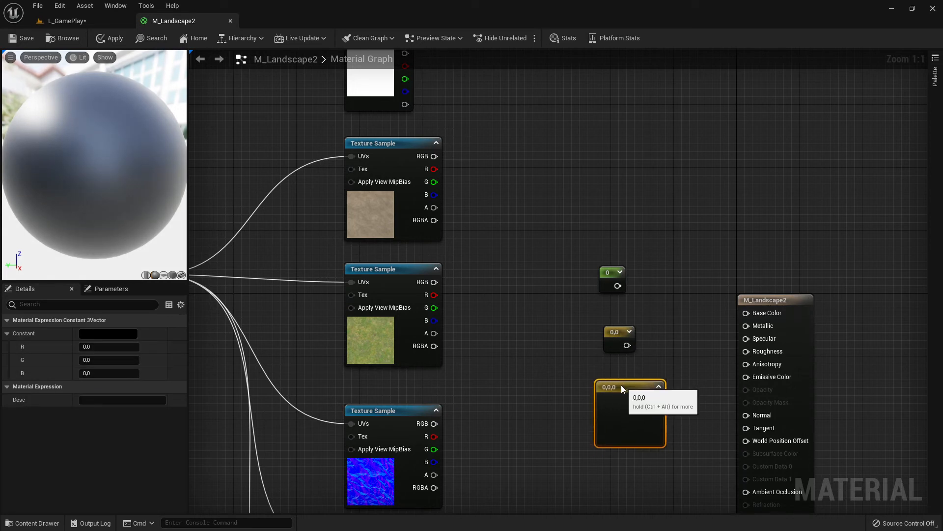
{"action": "left_click", "coordinate": [108, 348]}
{"action": "key", "text": "Tab"}
{"action": "key", "text": "Tab"}
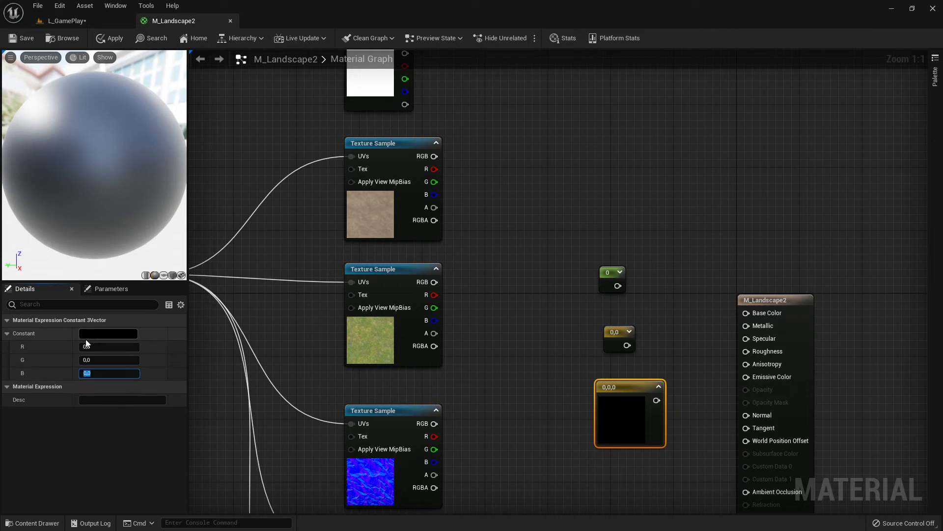
{"action": "left_click", "coordinate": [108, 335]}
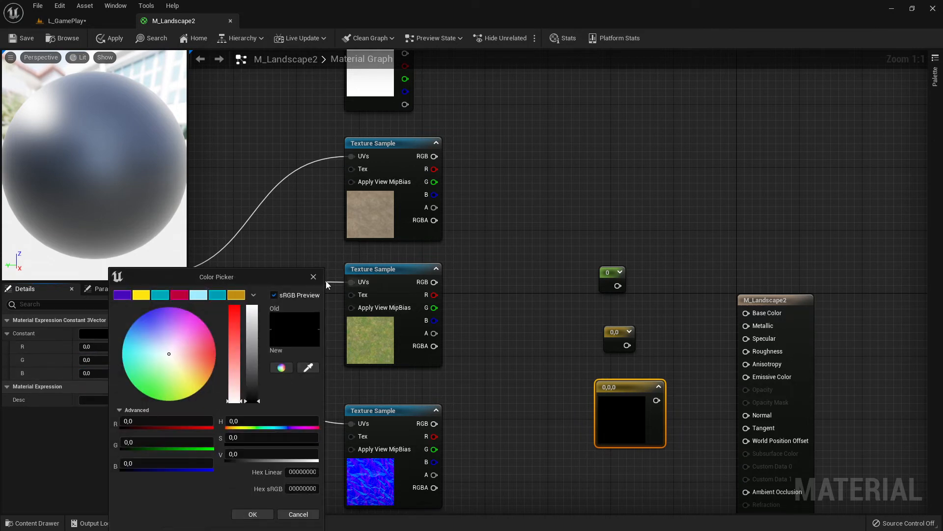
{"action": "key", "text": "Escape"}
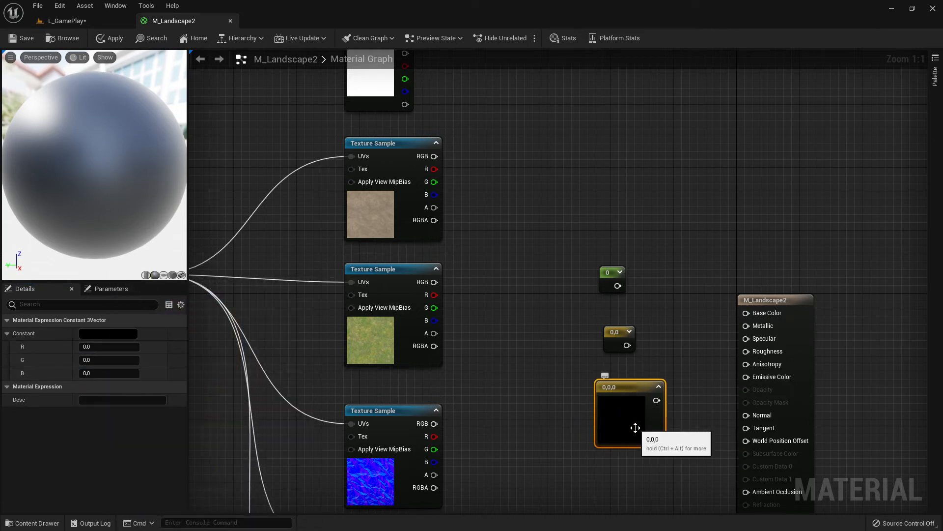
Delete the Constant3Vector and Constant2Vector nodes from the graph
{"action": "left_click", "coordinate": [671, 344]}
{"action": "left_click", "coordinate": [626, 392]}
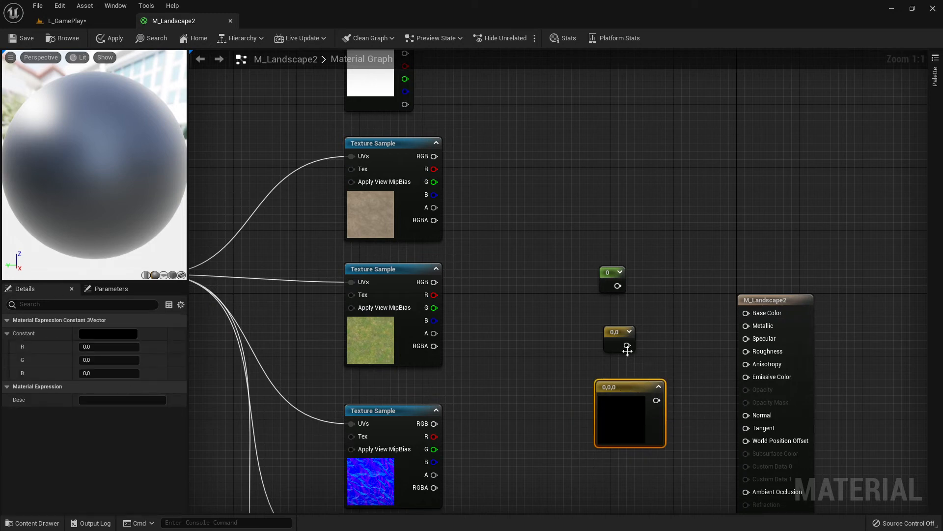
{"action": "key", "text": "Delete"}
{"action": "left_click", "coordinate": [624, 334]}
{"action": "key", "text": "Delete"}
Move the Constant node level with the material's Metallic input and connect its output to Metallic
{"action": "left_click_drag", "start_coordinate": [606, 275], "coordinate": [603, 302]}
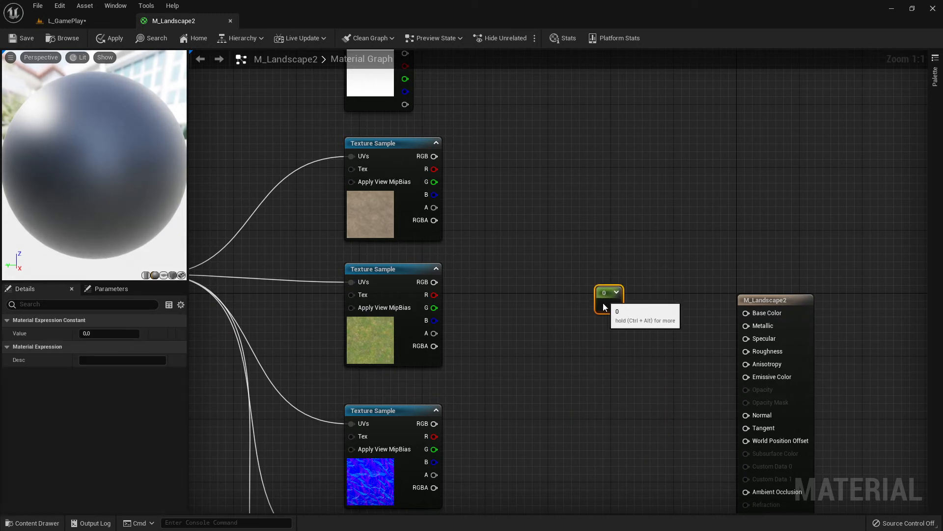
{"action": "left_click", "coordinate": [634, 323]}
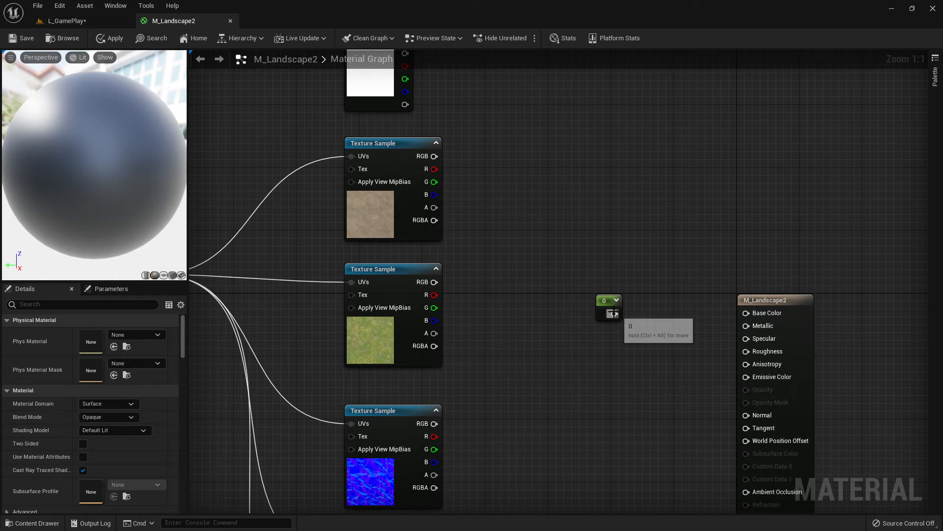
{"action": "left_click", "coordinate": [615, 309]}
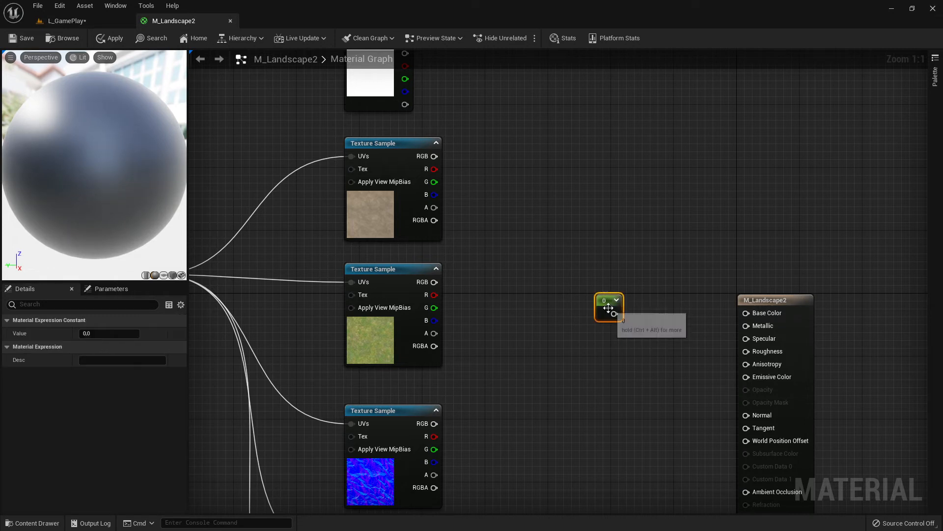
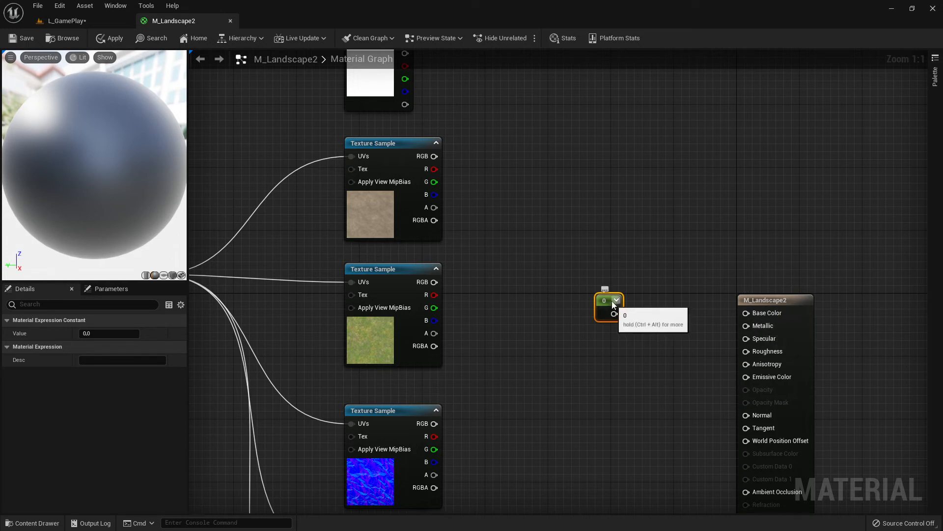
{"action": "left_click_drag", "start_coordinate": [606, 303], "coordinate": [604, 318]}
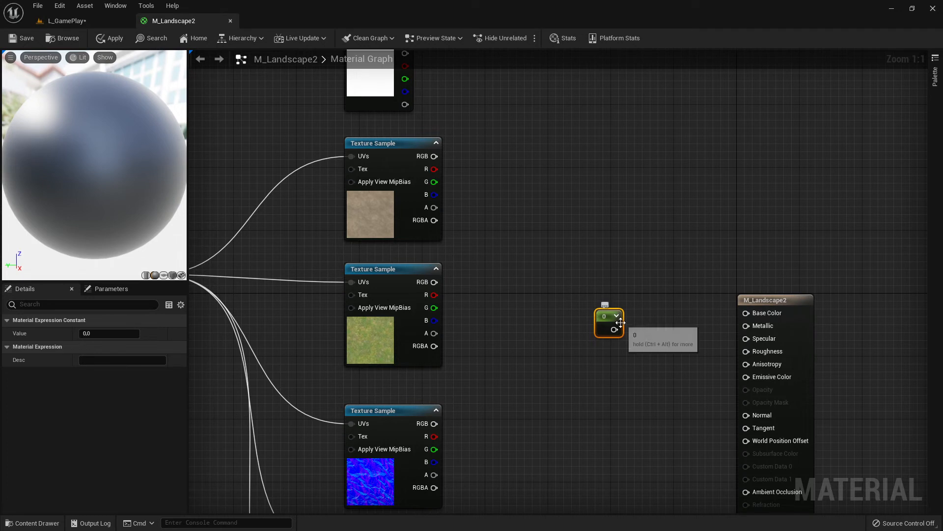
{"action": "left_click_drag", "start_coordinate": [615, 329], "coordinate": [749, 326]}
{"action": "left_click_drag", "start_coordinate": [603, 308], "coordinate": [600, 312]}
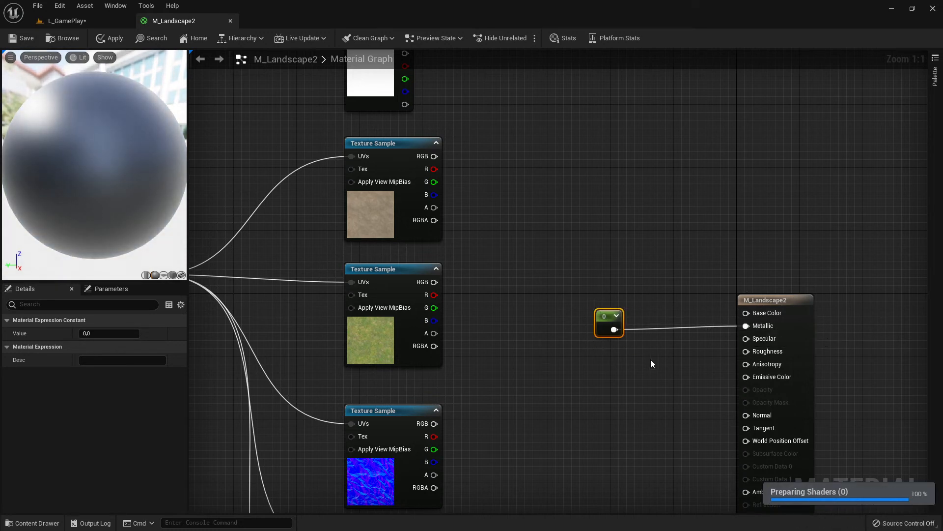
Check the guide's Roughness node, then add a scalar parameter named sssssss below the metallic Constant node
{"action": "key", "text": "alt+Tab"}
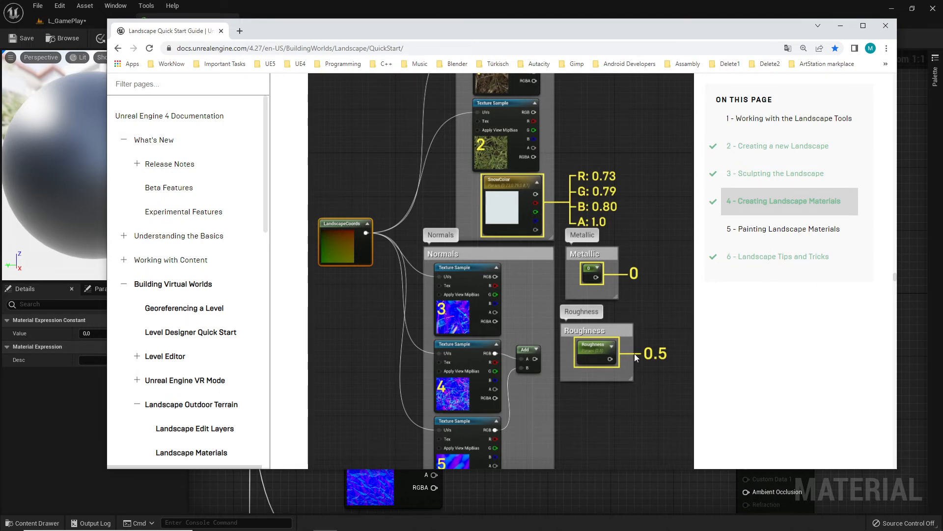
{"action": "key", "text": "alt+Tab"}
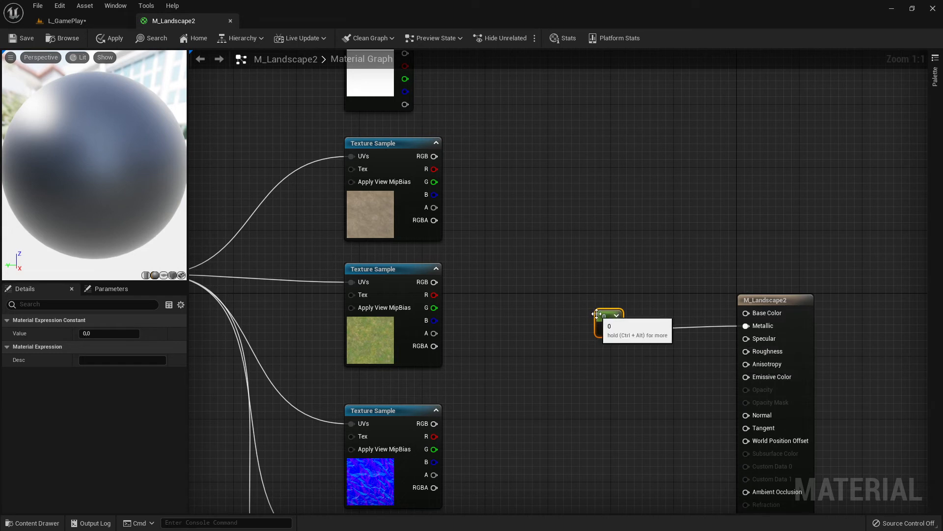
{"action": "mouse_move", "coordinate": [602, 316]}
{"action": "left_mouse_down"}
{"action": "mouse_move", "coordinate": [604, 305]}
{"action": "mouse_move", "coordinate": [618, 307]}
{"action": "mouse_move", "coordinate": [603, 313]}
{"action": "mouse_move", "coordinate": [612, 322]}
{"action": "left_mouse_up"}
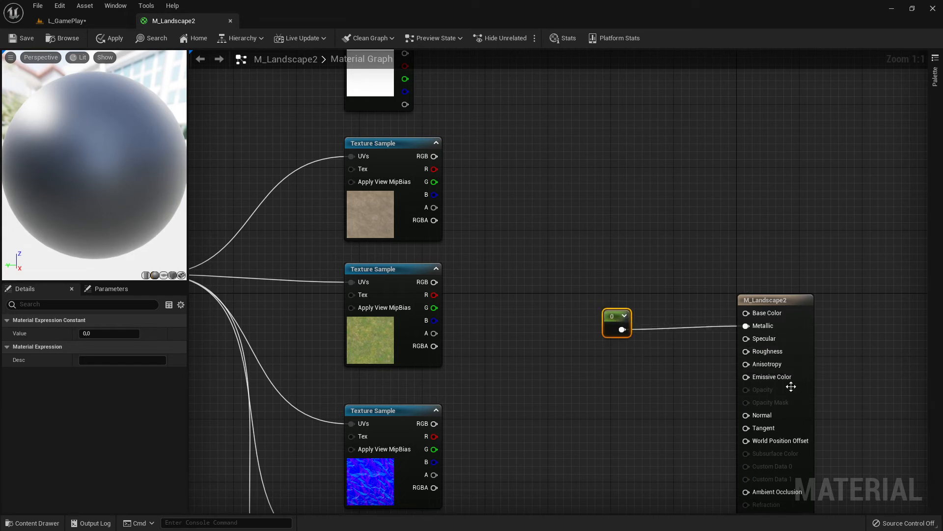
{"action": "key", "text": "s"}
{"action": "left_click", "coordinate": [612, 379]}
{"action": "type", "text": "sssssss"}
{"action": "left_click", "coordinate": [649, 369]}
Open the scalar parameter's name for editing
{"action": "left_click", "coordinate": [633, 388]}
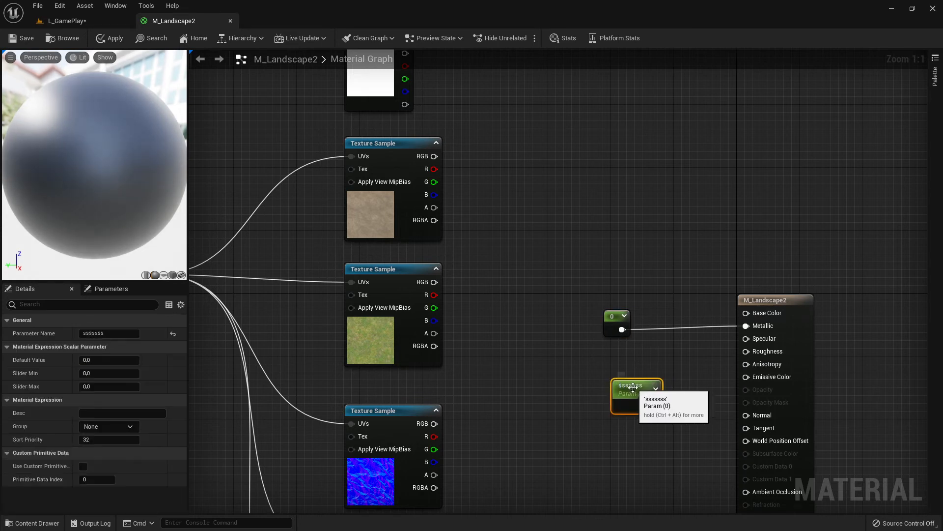
{"action": "left_click", "coordinate": [633, 388]}
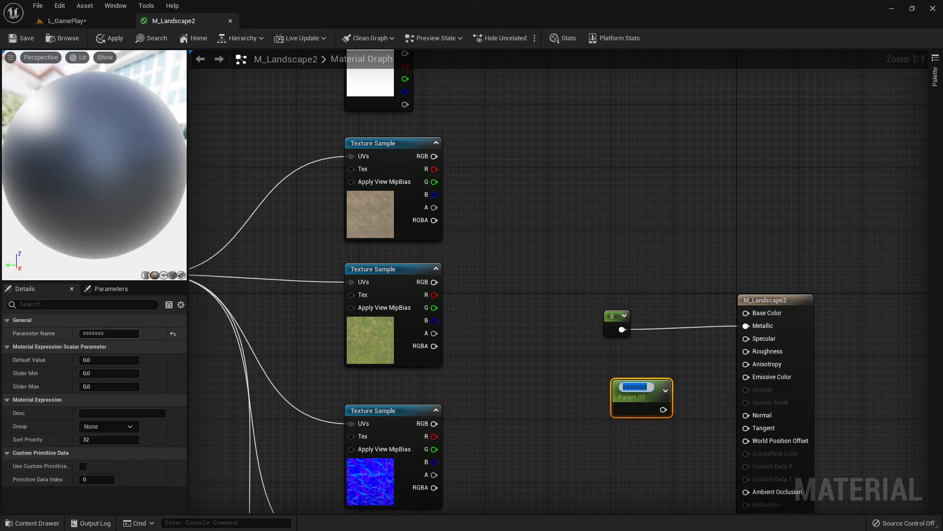
{"action": "left_click", "coordinate": [109, 333]}
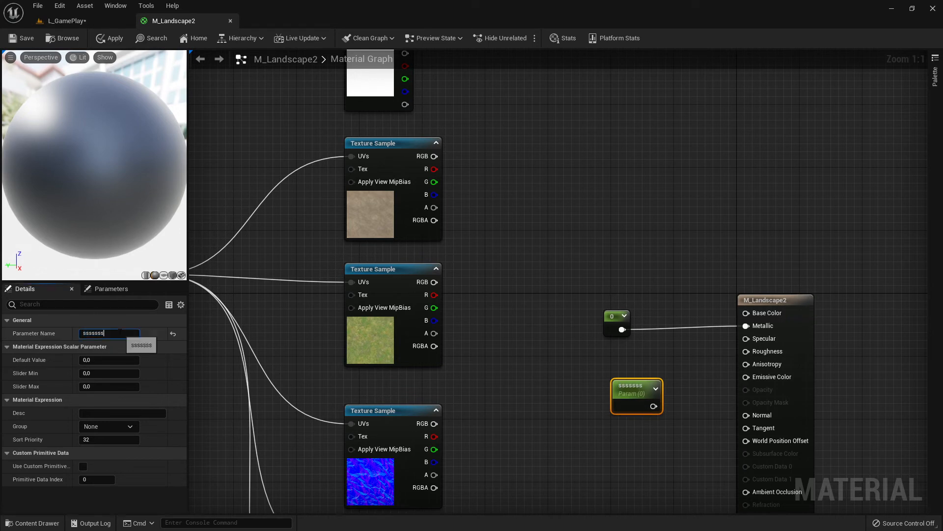
Replace the sssssss parameter with a new ScalarParameter that keeps the name Param, placed below the metallic Constant node
{"action": "right_click", "coordinate": [545, 231]}
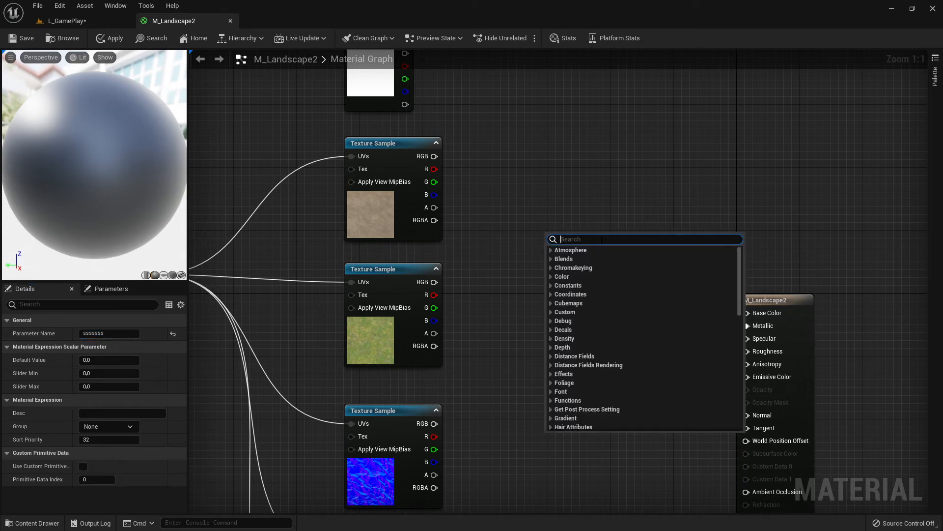
{"action": "type", "text": "scala"}
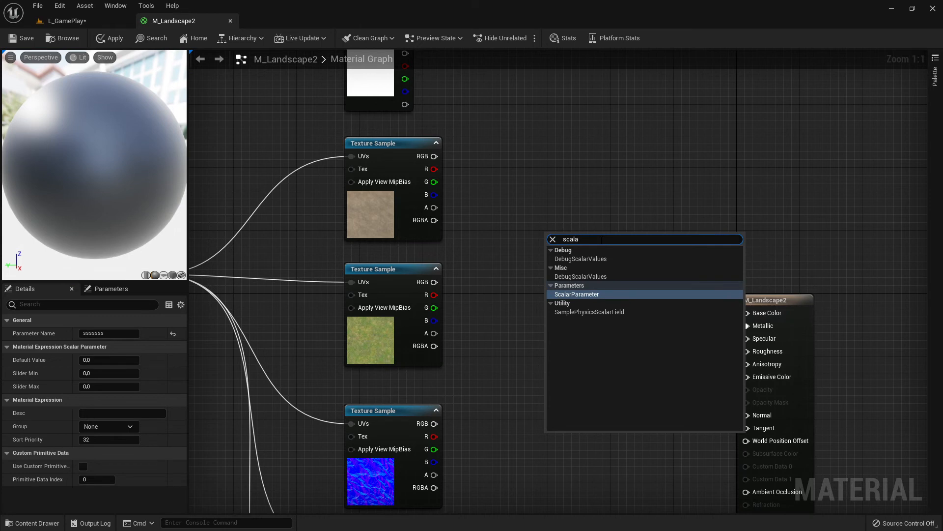
{"action": "left_click", "coordinate": [573, 295]}
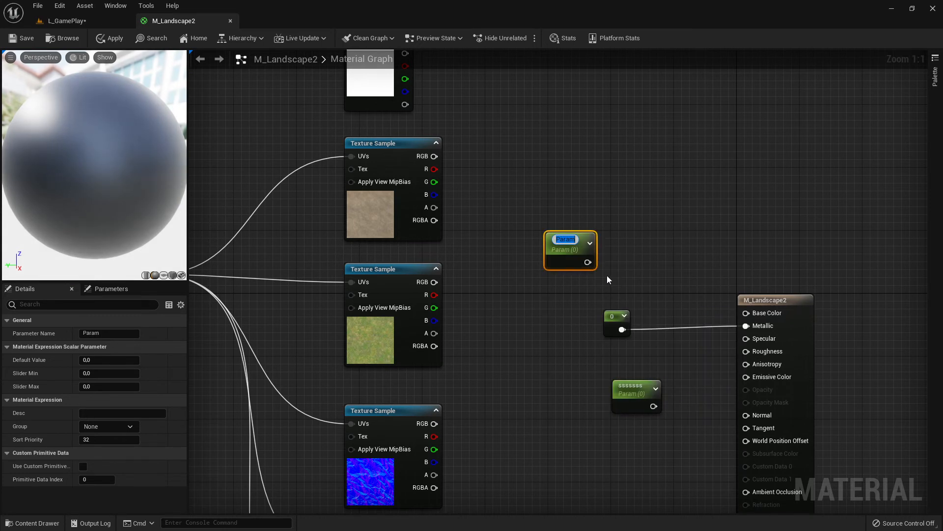
{"action": "key", "text": "Return"}
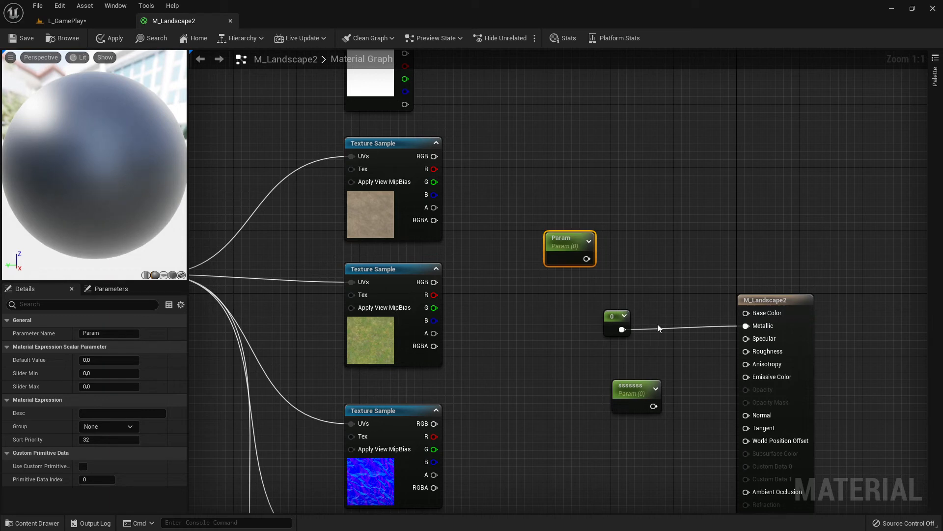
{"action": "left_click", "coordinate": [634, 389]}
{"action": "key", "text": "Delete"}
{"action": "left_click_drag", "start_coordinate": [591, 263], "coordinate": [657, 394]}
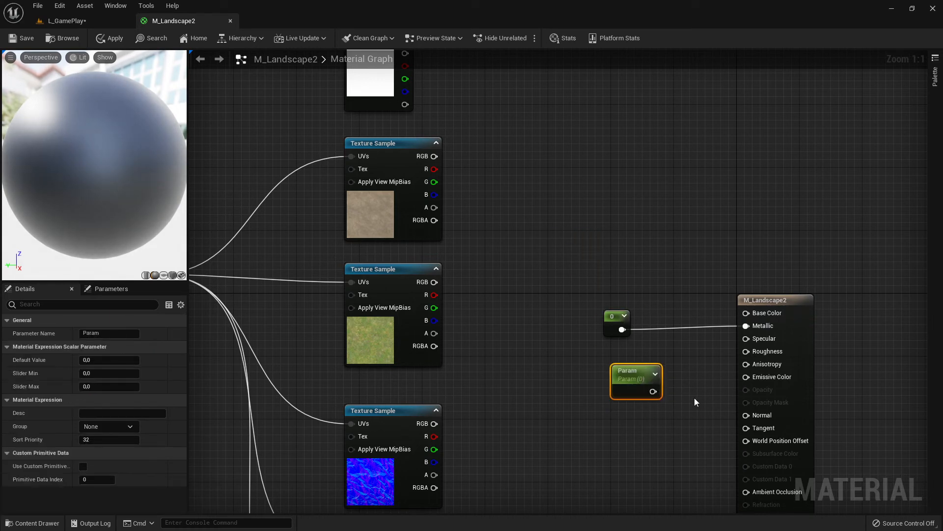
Move the metallic Constant node slightly up, clear of the Param node, and leave its preview collapsed
{"action": "left_click", "coordinate": [624, 316]}
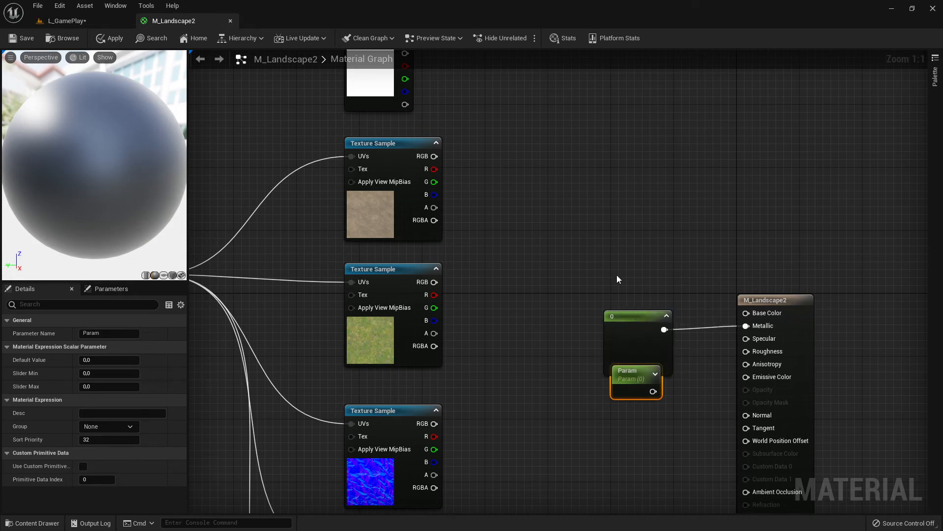
{"action": "left_click", "coordinate": [622, 317]}
{"action": "left_click", "coordinate": [625, 261]}
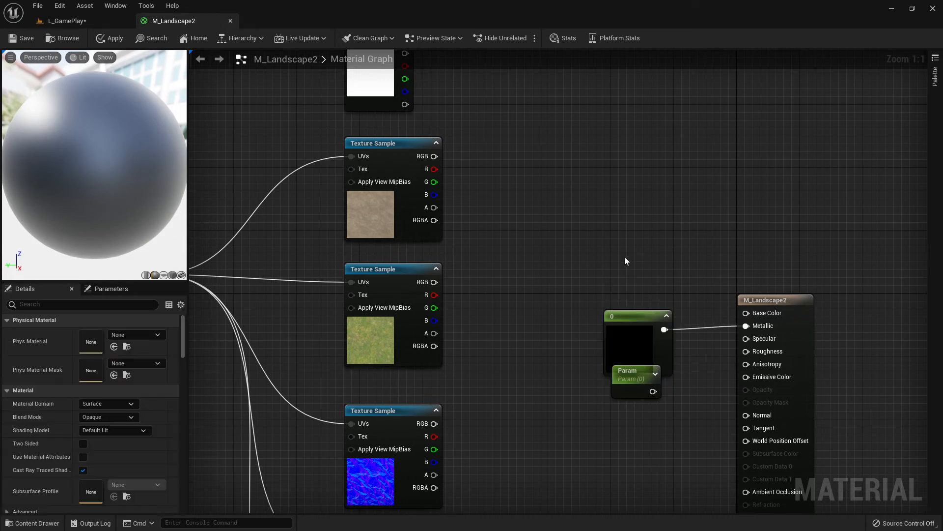
{"action": "left_click_drag", "start_coordinate": [640, 317], "coordinate": [632, 302]}
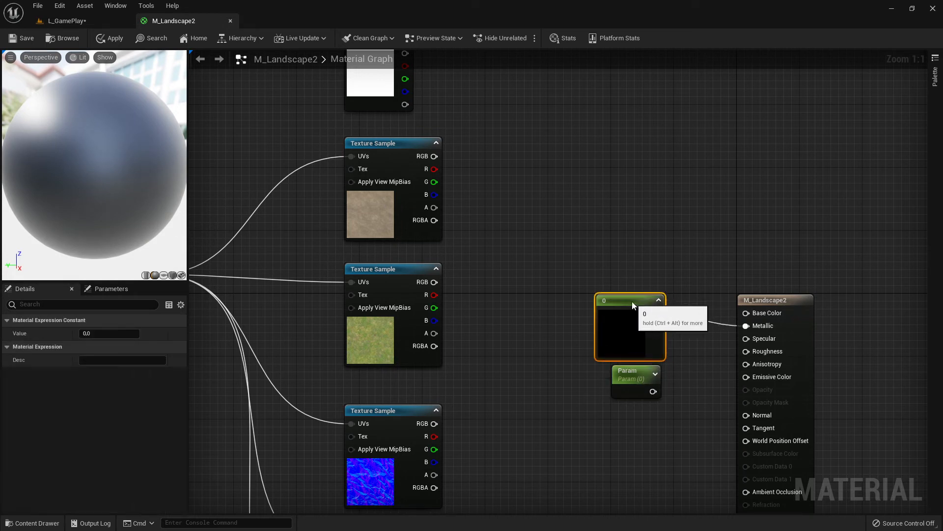
{"action": "left_click", "coordinate": [659, 300]}
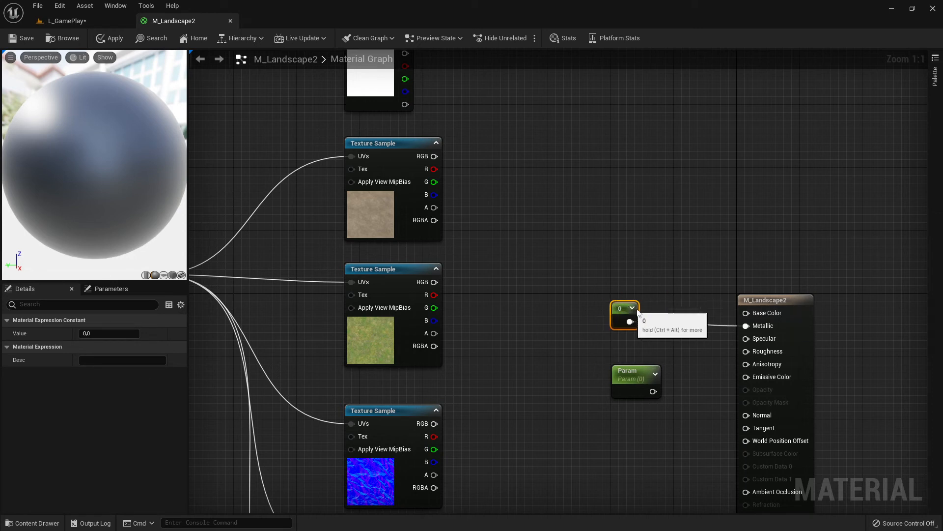
{"action": "left_click", "coordinate": [632, 246]}
{"action": "right_click", "coordinate": [612, 240]}
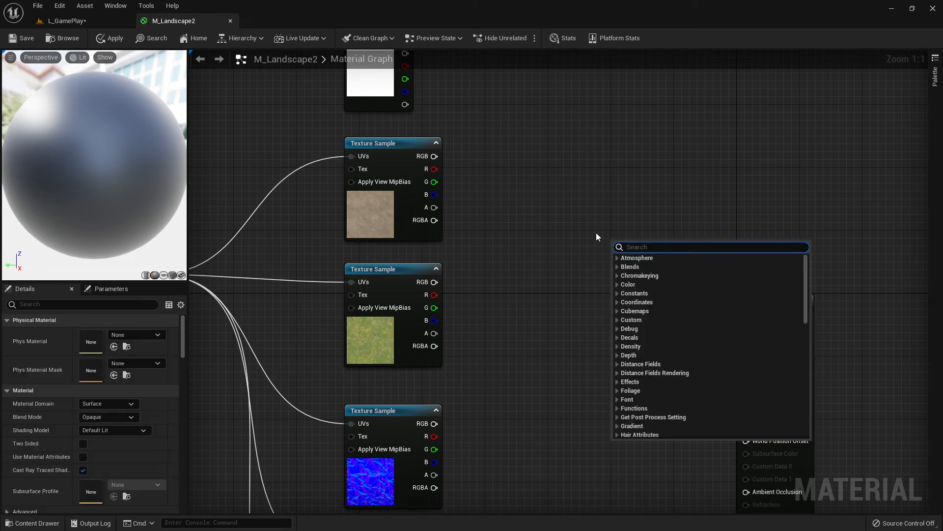
{"action": "type", "text": "constant"}
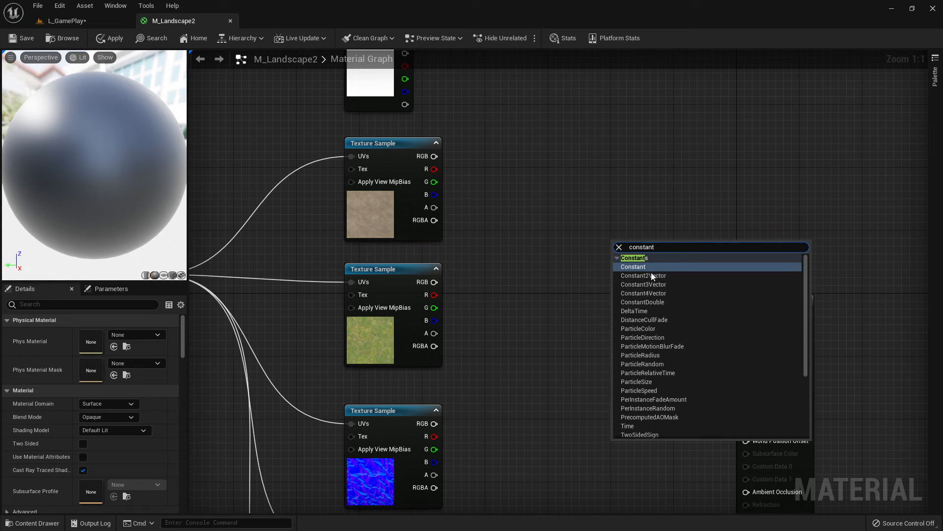
{"action": "left_click", "coordinate": [557, 315]}
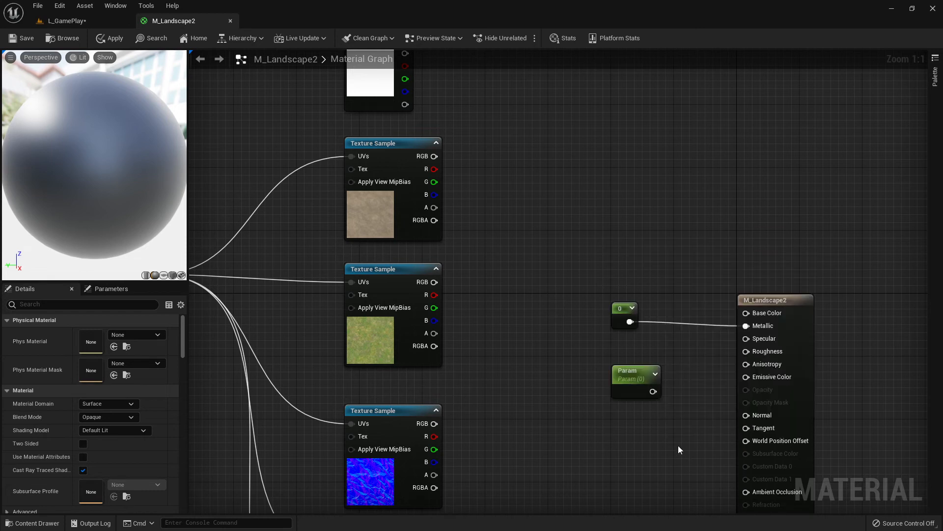
{"action": "left_click_drag", "start_coordinate": [595, 292], "coordinate": [650, 405]}
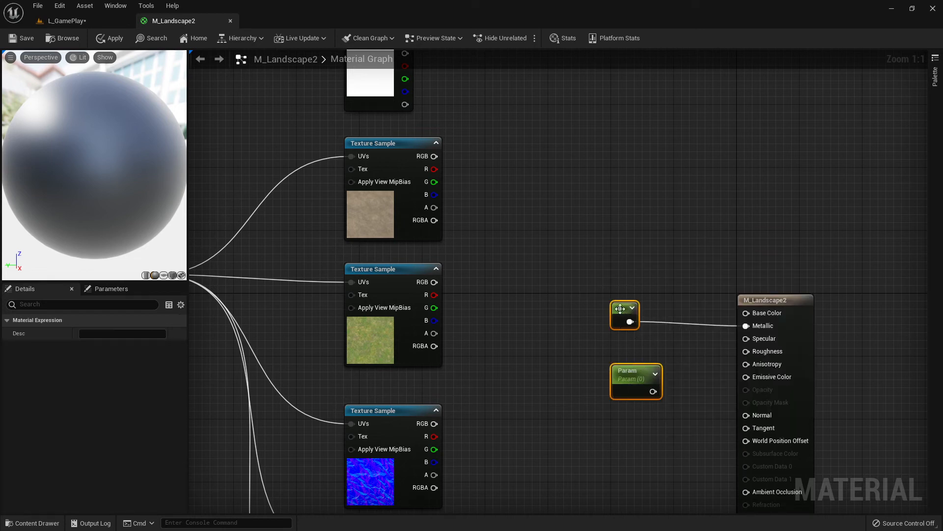
{"action": "left_click", "coordinate": [507, 397]}
Check the Normals group in the browser guide, then create an Add node from the RGB output of the lowest normal Texture Sample
{"action": "scroll", "coordinate": [604, 392], "scroll_direction": "down", "scroll_amount": 3}
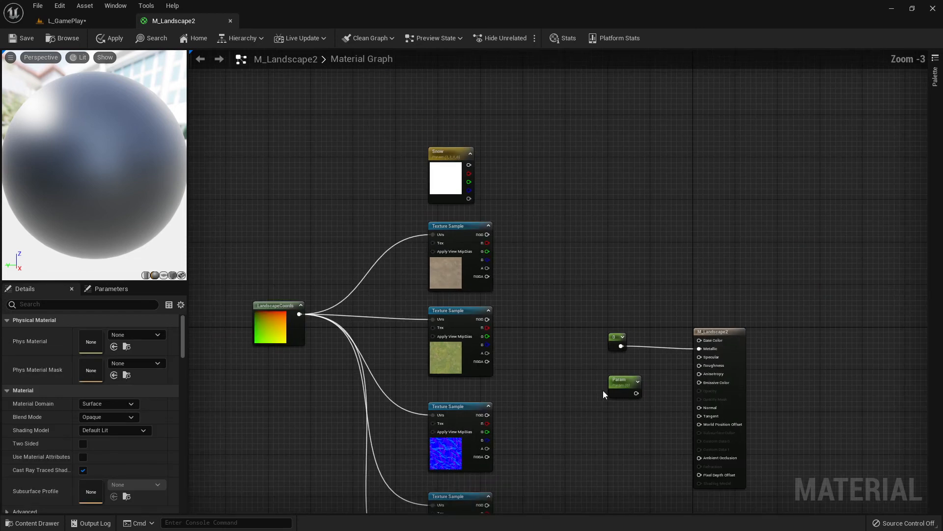
{"action": "key", "text": "alt+Tab"}
{"action": "scroll", "coordinate": [624, 351], "scroll_direction": "up", "scroll_amount": 1}
{"action": "scroll", "coordinate": [543, 334], "scroll_direction": "up", "scroll_amount": 3}
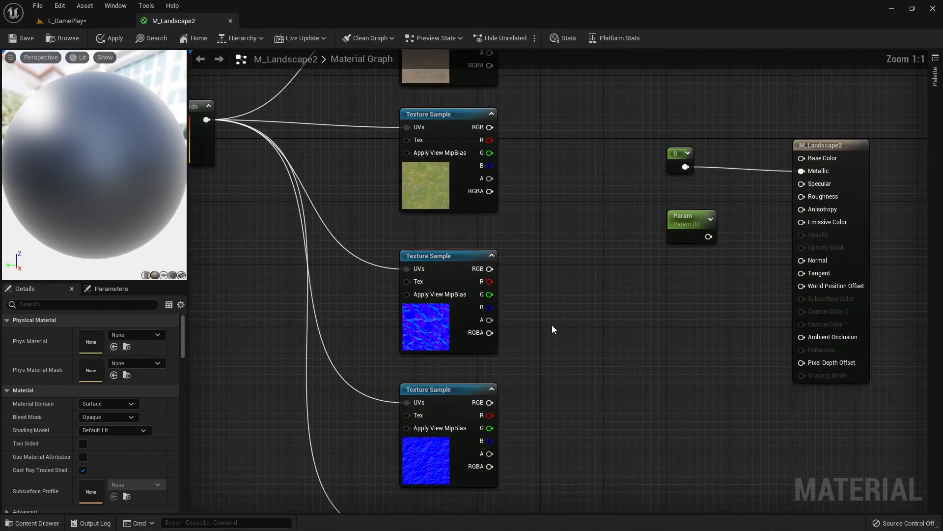
{"action": "key", "text": "alt+Tab"}
{"action": "scroll", "coordinate": [541, 353], "scroll_direction": "down", "scroll_amount": 2}
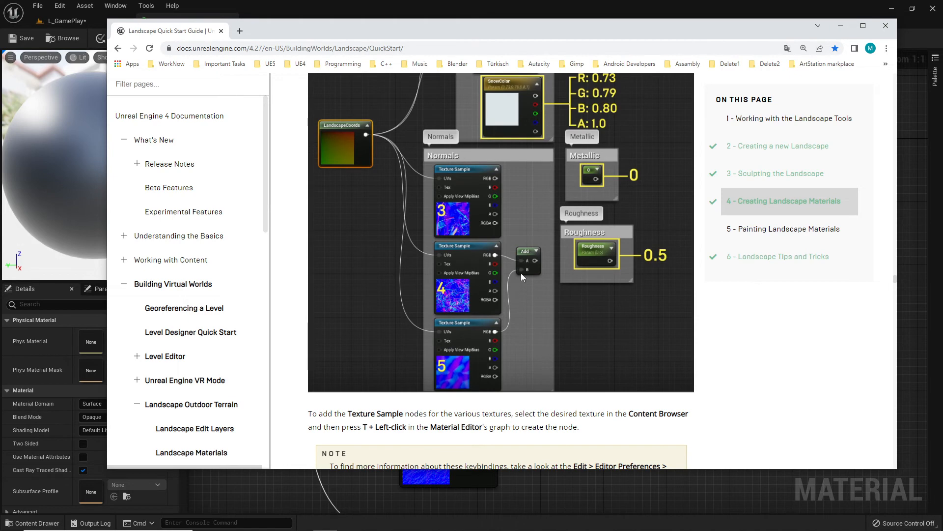
{"action": "key", "text": "alt+Tab"}
{"action": "right_click_drag", "start_coordinate": [570, 359], "coordinate": [589, 275]}
{"action": "right_click_drag", "start_coordinate": [544, 353], "coordinate": [583, 255]}
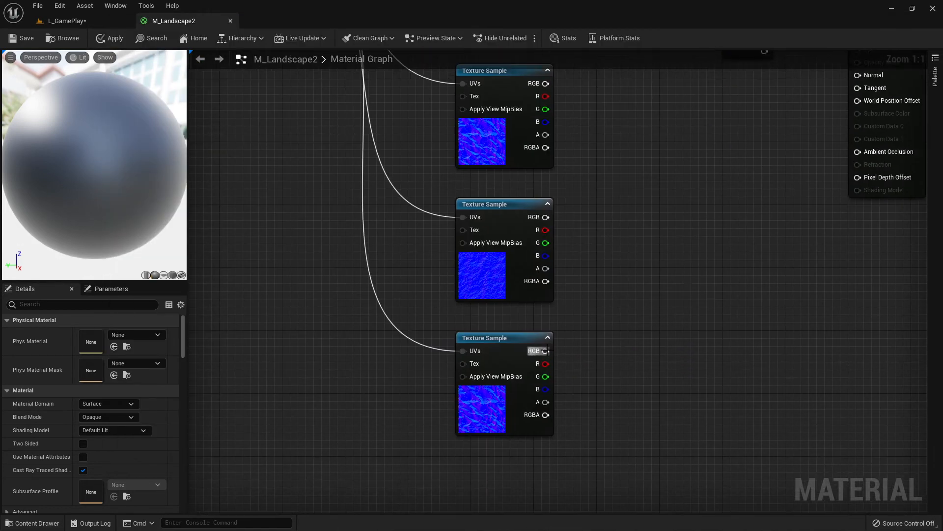
{"action": "left_click_drag", "start_coordinate": [547, 351], "coordinate": [613, 313]}
{"action": "type", "text": "add"}
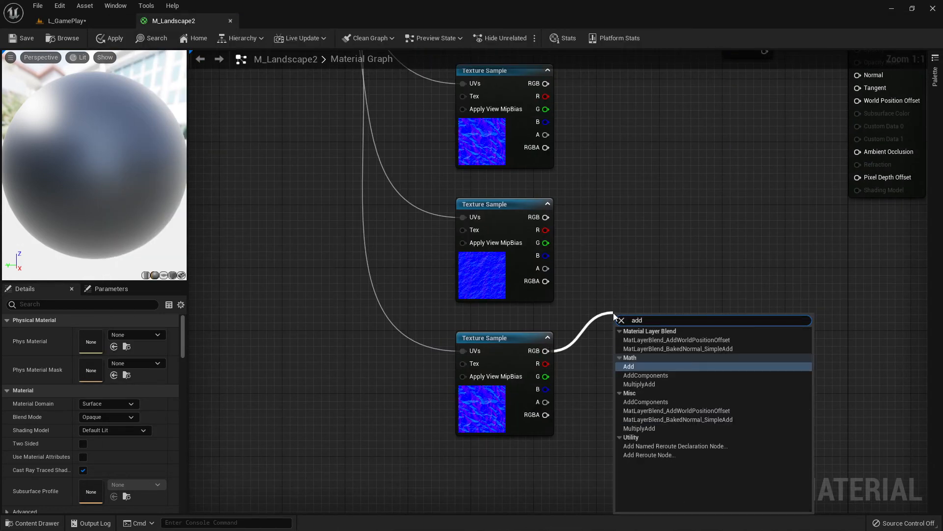
{"action": "left_click", "coordinate": [634, 366]}
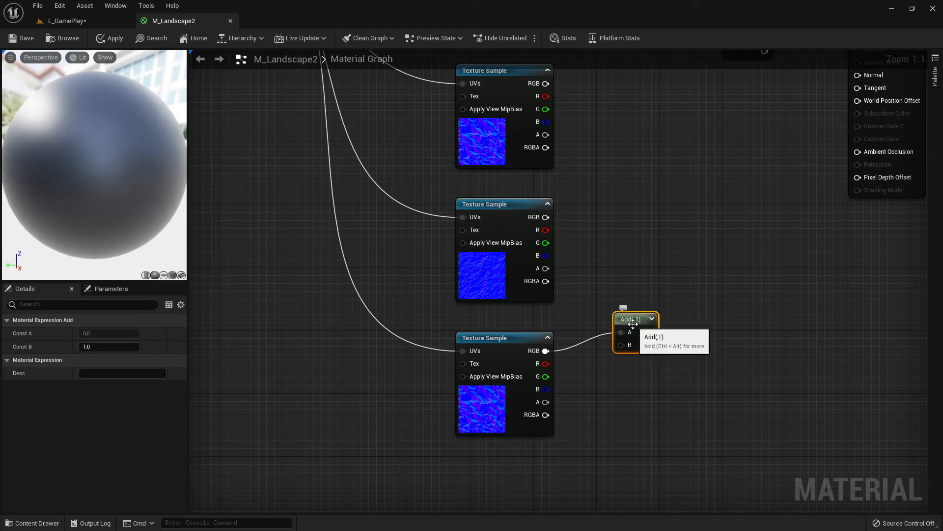
Raise the Add node slightly, then connect the second normal texture's RGB to A and the third's RGB to B
{"action": "left_click_drag", "start_coordinate": [630, 318], "coordinate": [629, 305]}
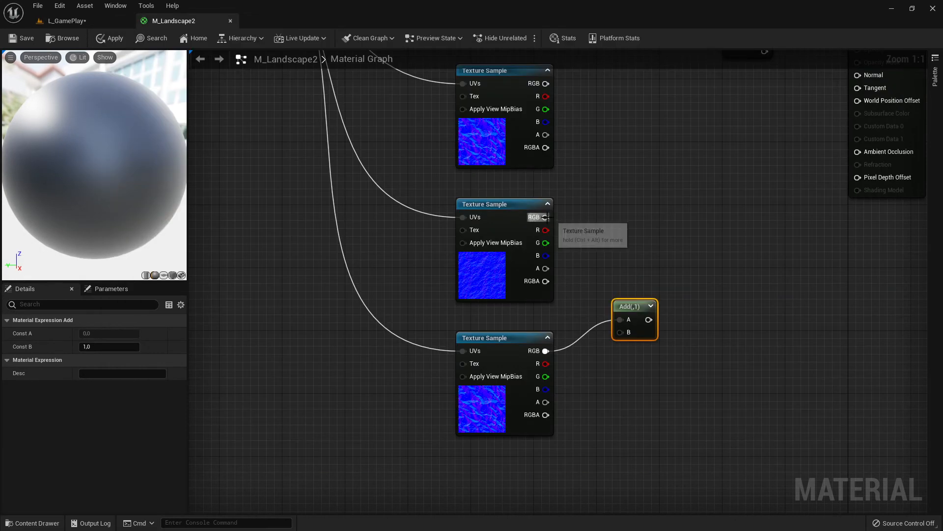
{"action": "left_click_drag", "start_coordinate": [546, 217], "coordinate": [622, 320]}
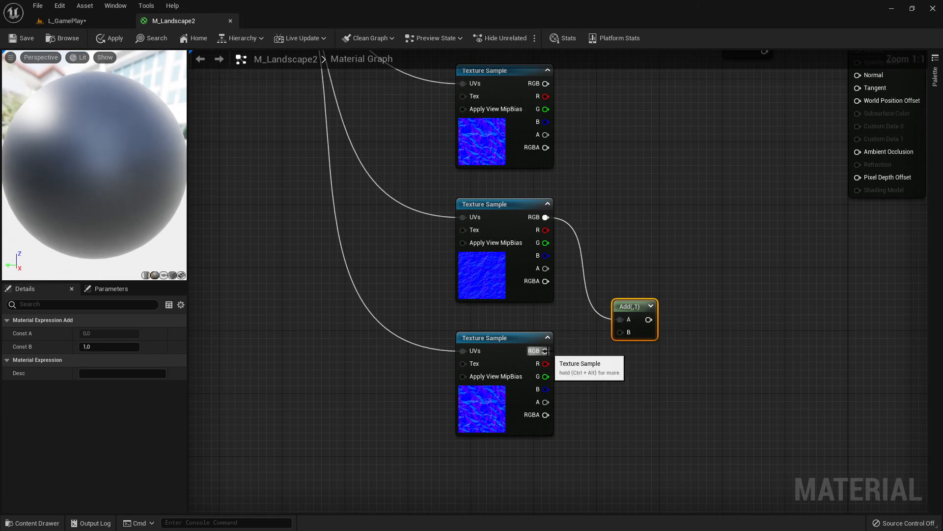
{"action": "left_click_drag", "start_coordinate": [546, 351], "coordinate": [641, 268]}
Read the browser guide's instructions on the Landscape Layer Blend node and its Layer Blend Base Color table
{"action": "scroll", "coordinate": [637, 306], "scroll_direction": "down", "scroll_amount": 2}
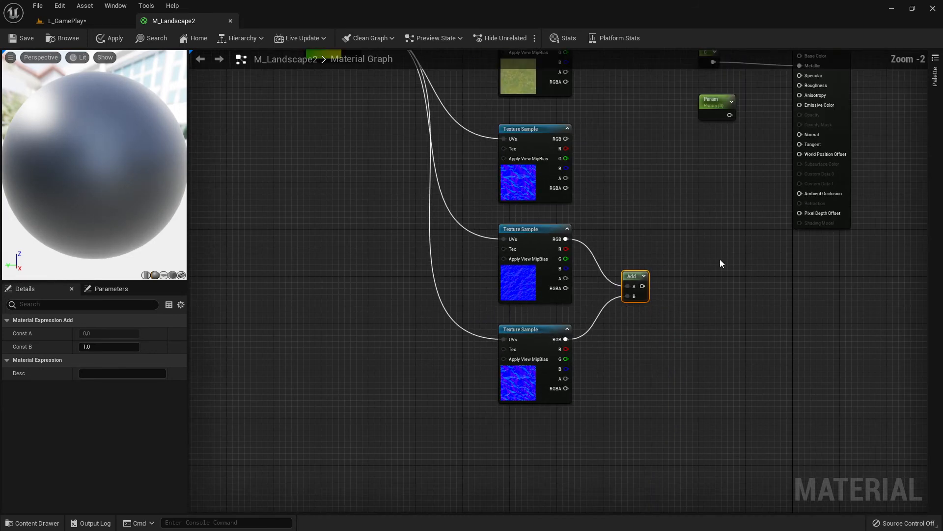
{"action": "right_click_drag", "start_coordinate": [720, 261], "coordinate": [619, 402]}
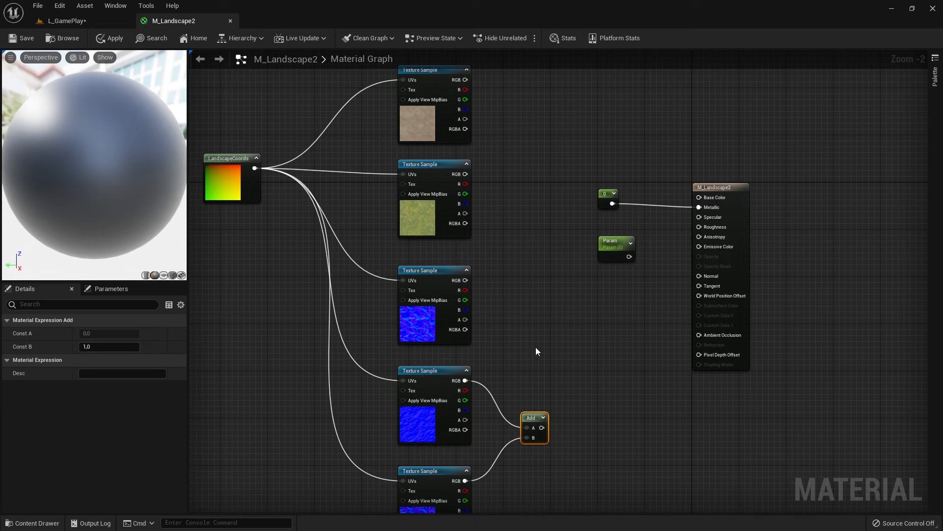
{"action": "mouse_move", "coordinate": [550, 342]}
{"action": "right_mouse_down"}
{"action": "mouse_move", "coordinate": [603, 280]}
{"action": "mouse_move", "coordinate": [561, 344]}
{"action": "right_mouse_up"}
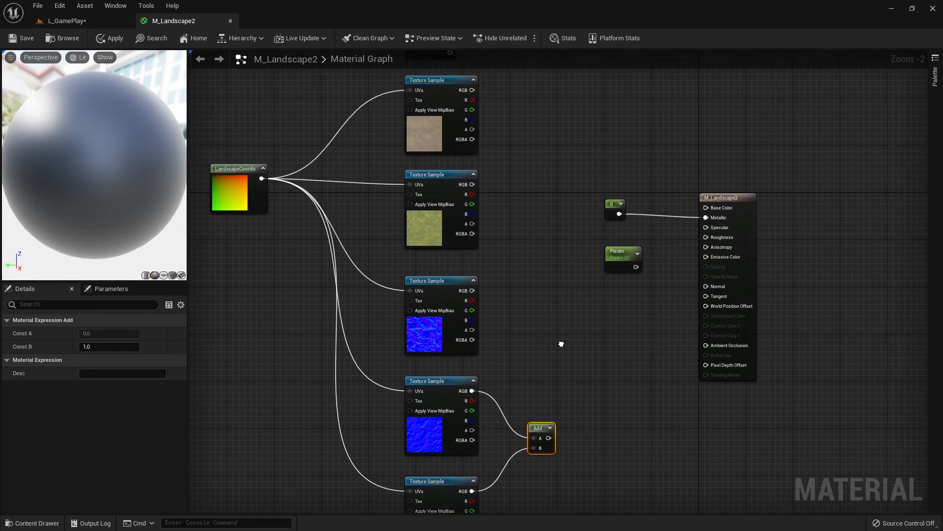
{"action": "key", "text": "alt+Tab"}
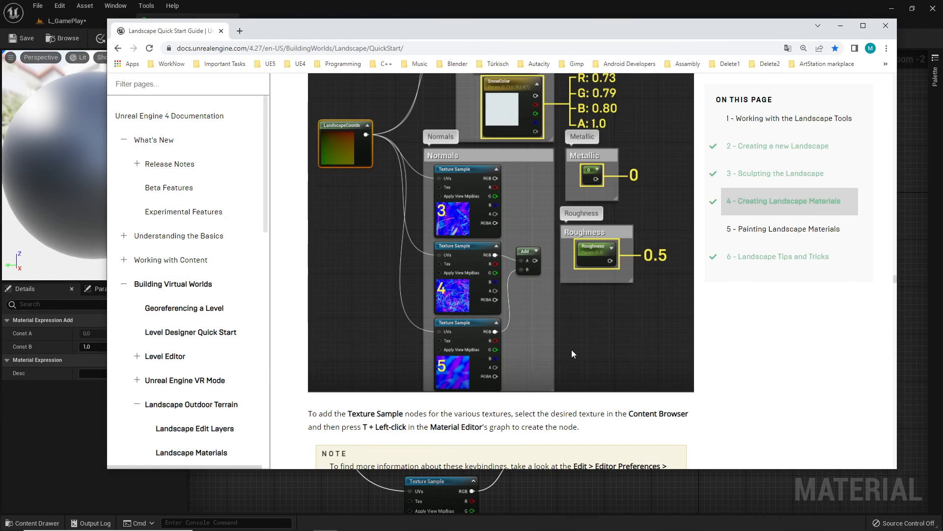
{"action": "scroll", "coordinate": [572, 353], "scroll_direction": "down", "scroll_amount": 3}
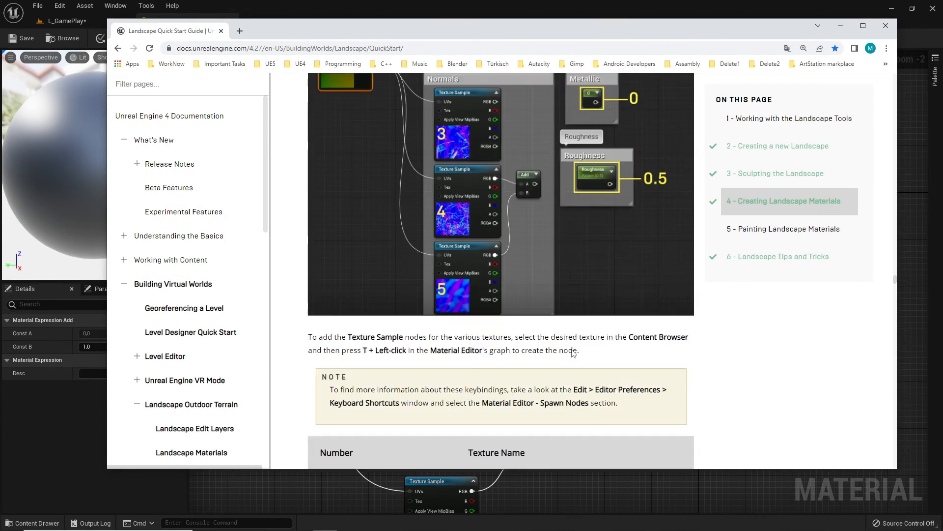
{"action": "scroll", "coordinate": [573, 354], "scroll_direction": "down", "scroll_amount": 14}
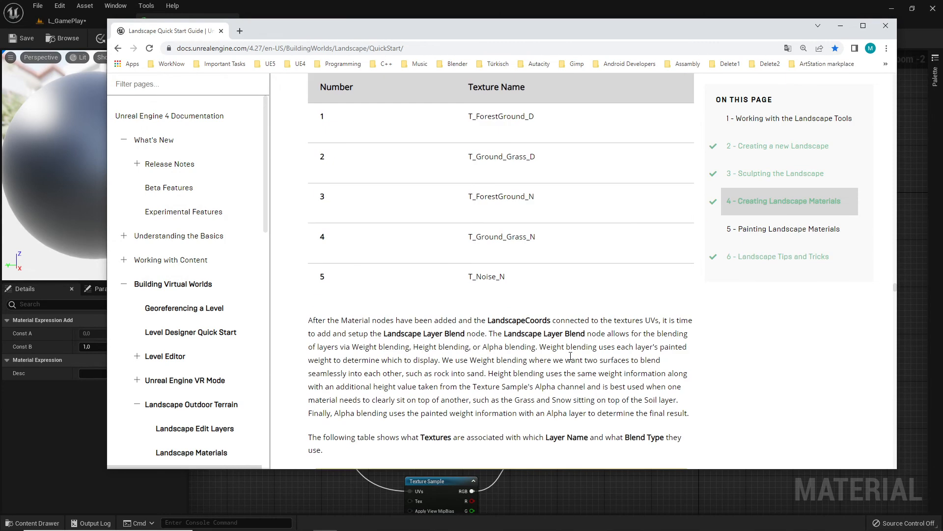
{"action": "scroll", "coordinate": [570, 360], "scroll_direction": "down", "scroll_amount": 1}
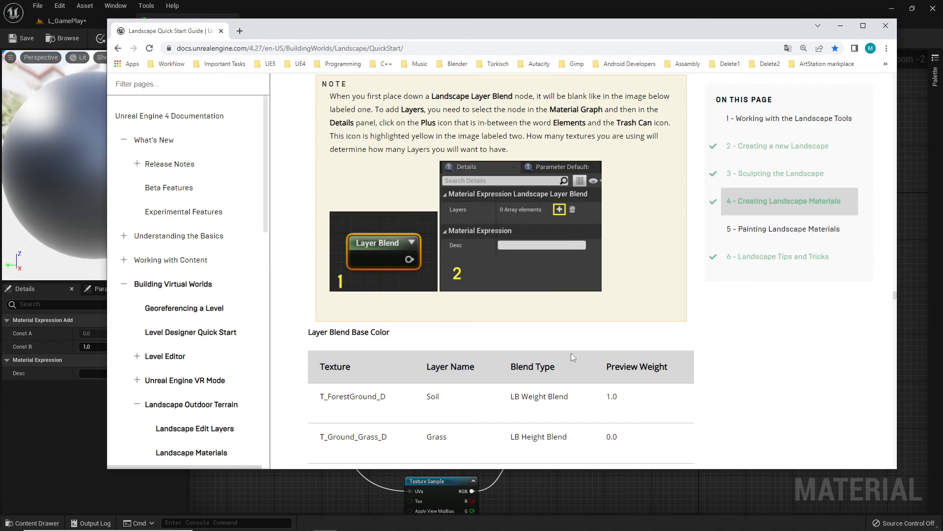
{"action": "key", "text": "alt+Tab"}
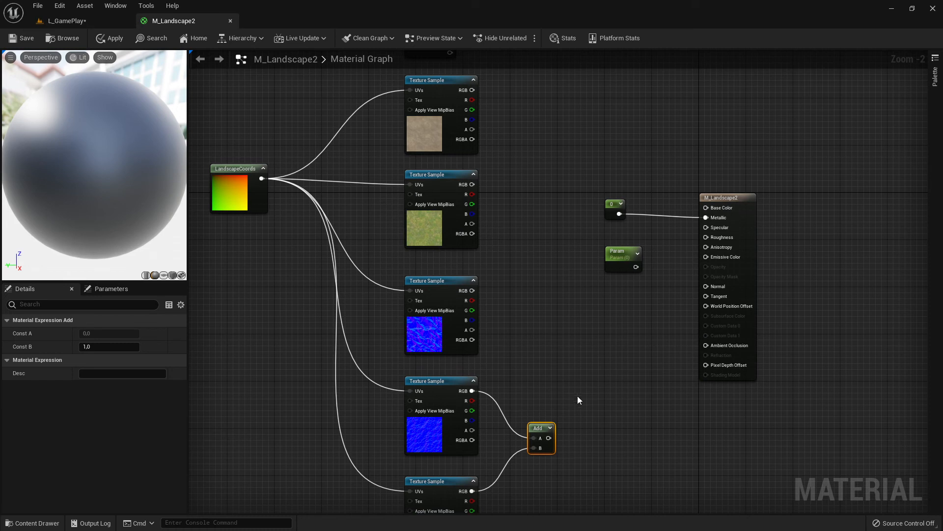
Disconnect the Constant node from the Metallic input and move the Constant and Param nodes closer to the texture samples
{"action": "right_click_drag", "start_coordinate": [565, 342], "coordinate": [596, 410]}
{"action": "left_click", "coordinate": [651, 284], "text": "alt"}
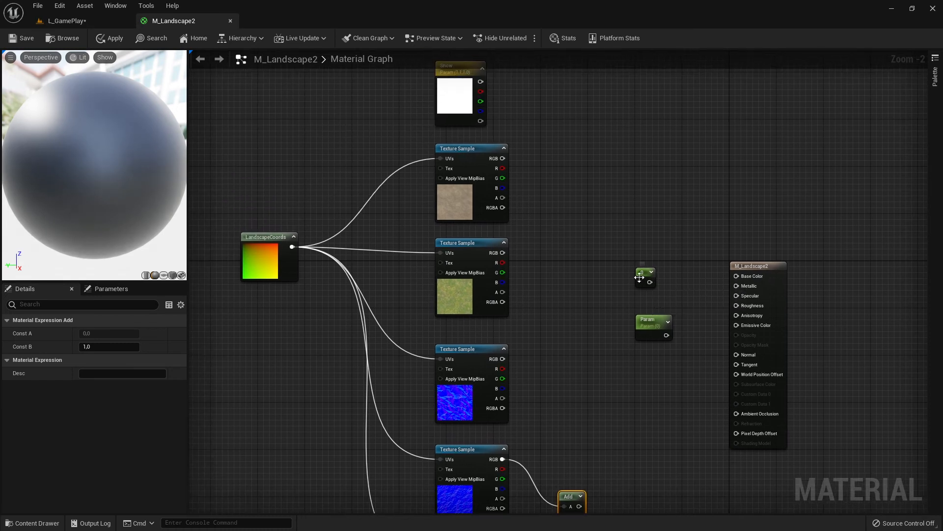
{"action": "left_click_drag", "start_coordinate": [639, 277], "coordinate": [603, 276]}
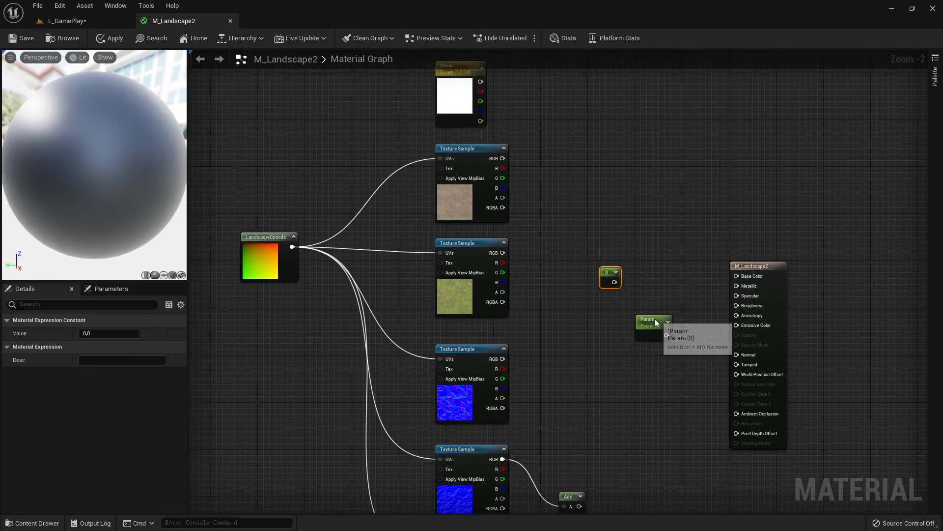
{"action": "left_click_drag", "start_coordinate": [654, 322], "coordinate": [601, 334]}
{"action": "left_click_drag", "start_coordinate": [612, 278], "coordinate": [588, 272]}
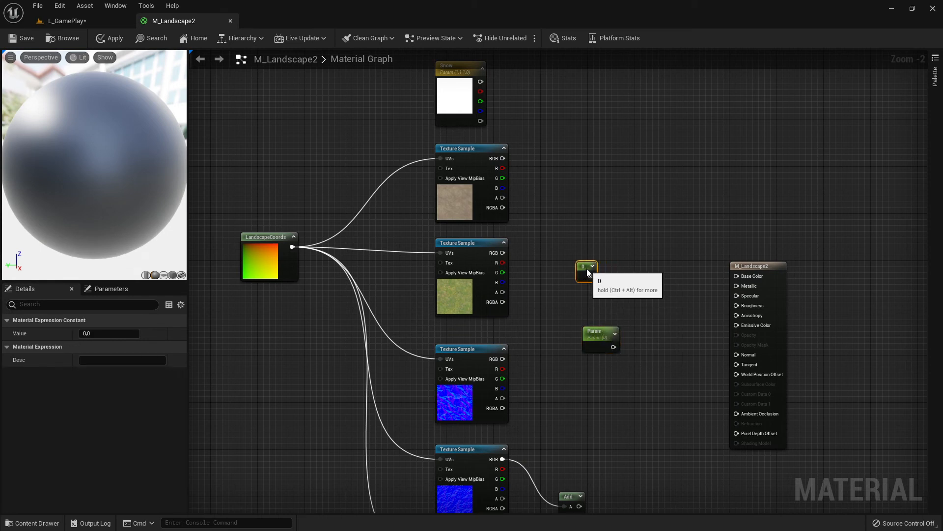
Move the M_Landscape2 result node farther from the other nodes and nudge the Constant node toward the texture samples
{"action": "right_click_drag", "start_coordinate": [730, 284], "coordinate": [583, 304]}
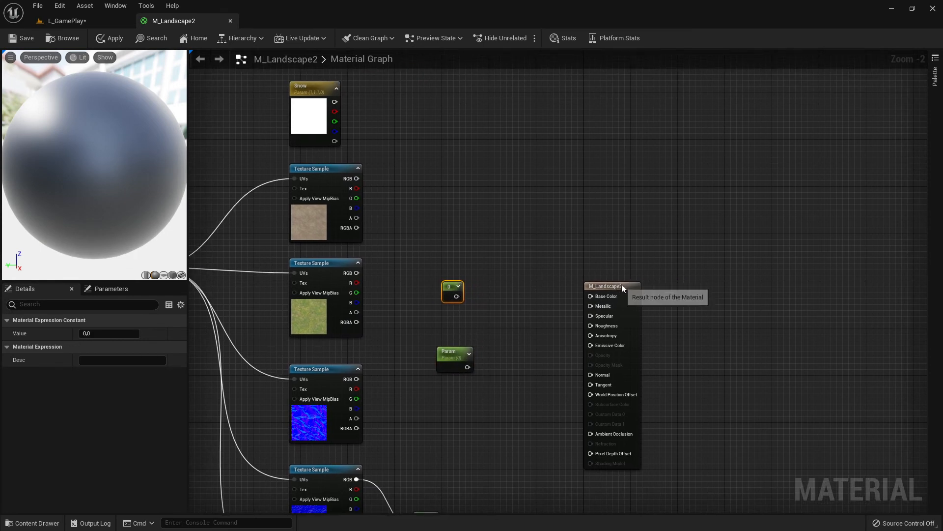
{"action": "left_click_drag", "start_coordinate": [621, 284], "coordinate": [791, 255]}
{"action": "right_click_drag", "start_coordinate": [453, 284], "coordinate": [588, 234]}
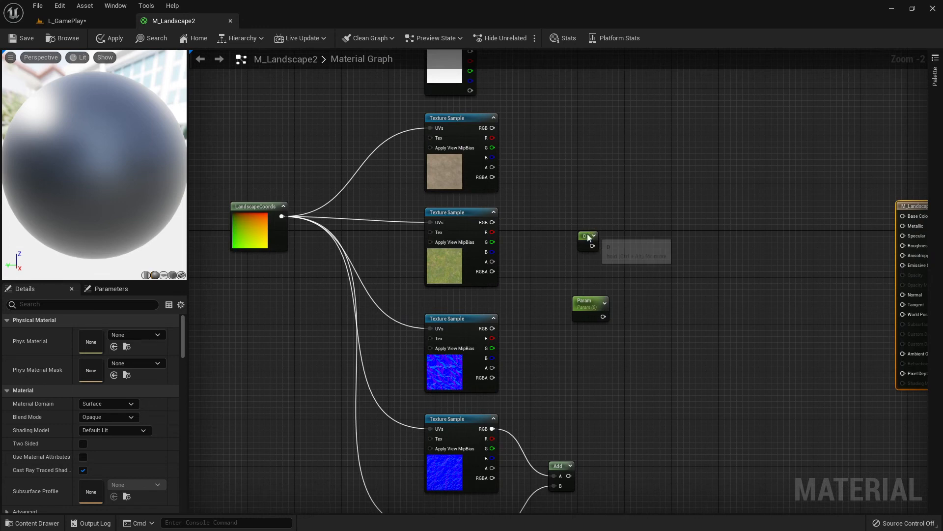
{"action": "left_click_drag", "start_coordinate": [588, 234], "coordinate": [579, 232]}
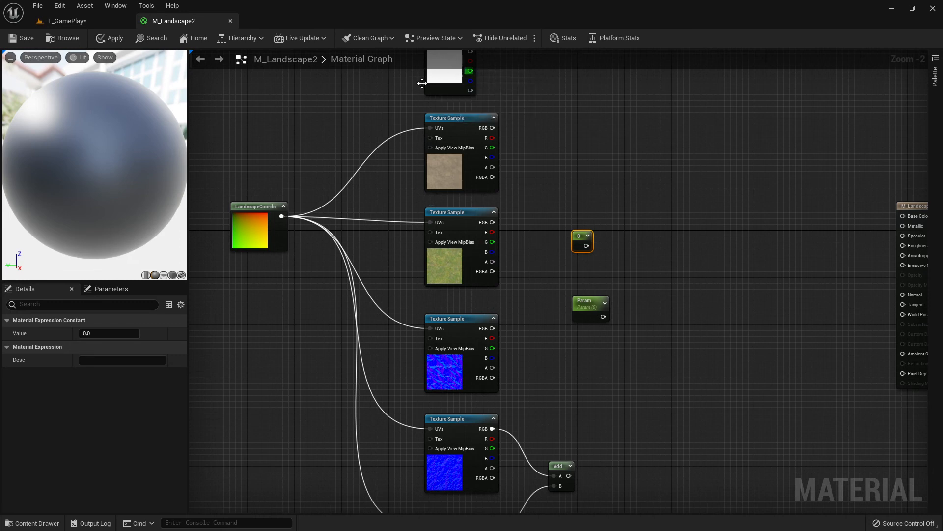
Add a LandscapeLayerBlend node in the space between the Param node and the M_Landscape2 result node
{"action": "right_click_drag", "start_coordinate": [421, 76], "coordinate": [402, 168]}
{"action": "right_click_drag", "start_coordinate": [643, 282], "coordinate": [553, 208]}
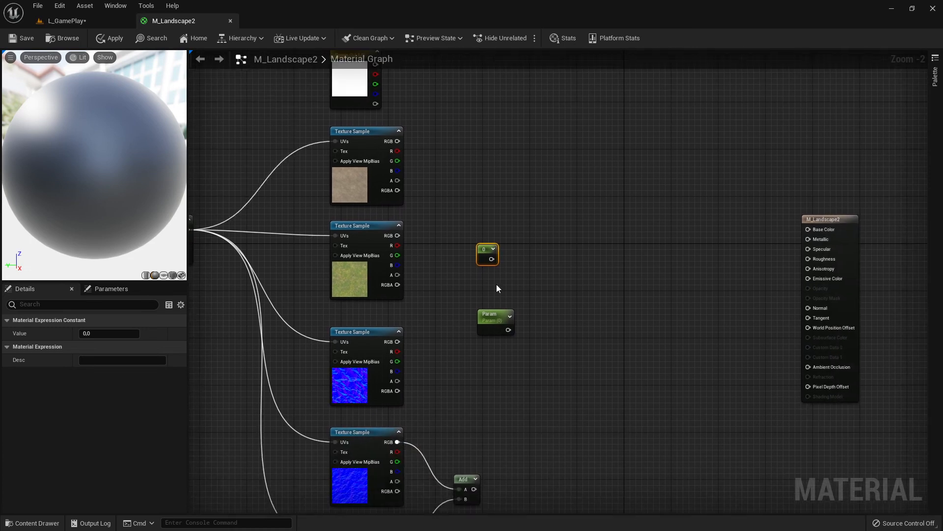
{"action": "key", "text": "alt+Tab"}
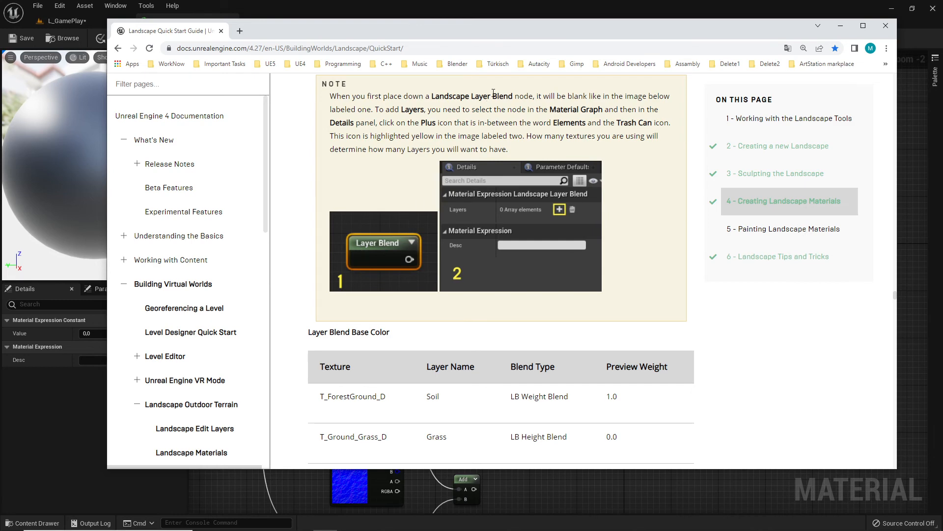
{"action": "left_click_drag", "start_coordinate": [433, 96], "coordinate": [513, 95]}
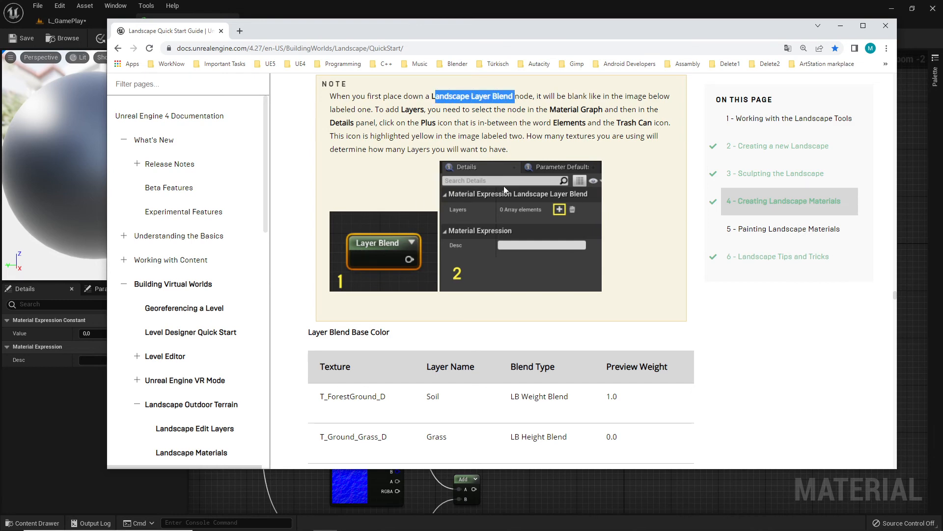
{"action": "key", "text": "alt+Tab"}
{"action": "right_click", "coordinate": [589, 279]}
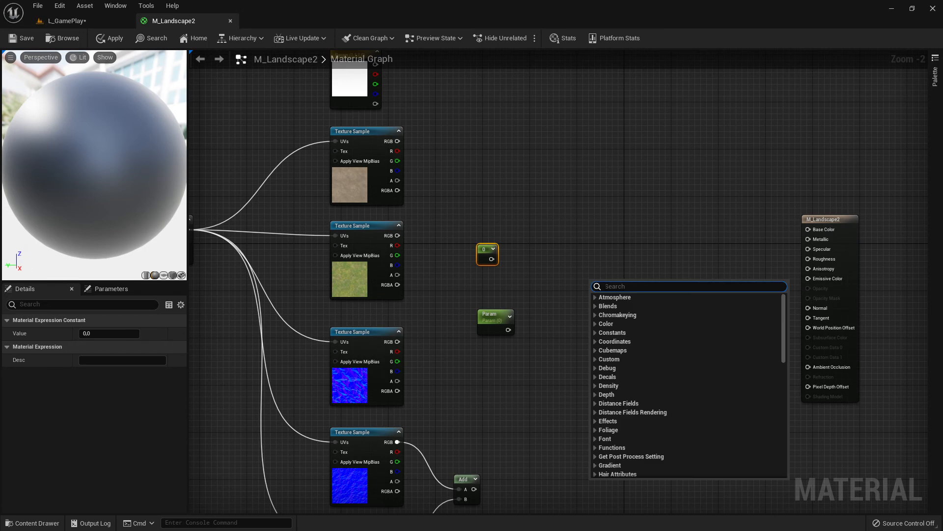
{"action": "type", "text": "Land"}
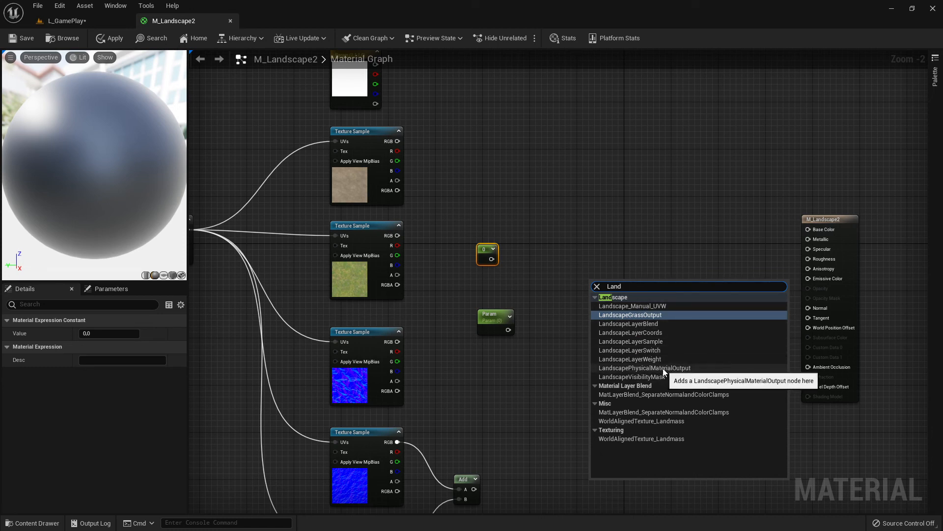
{"action": "left_click", "coordinate": [644, 325]}
{"action": "scroll", "coordinate": [621, 317], "scroll_direction": "up", "scroll_amount": 2}
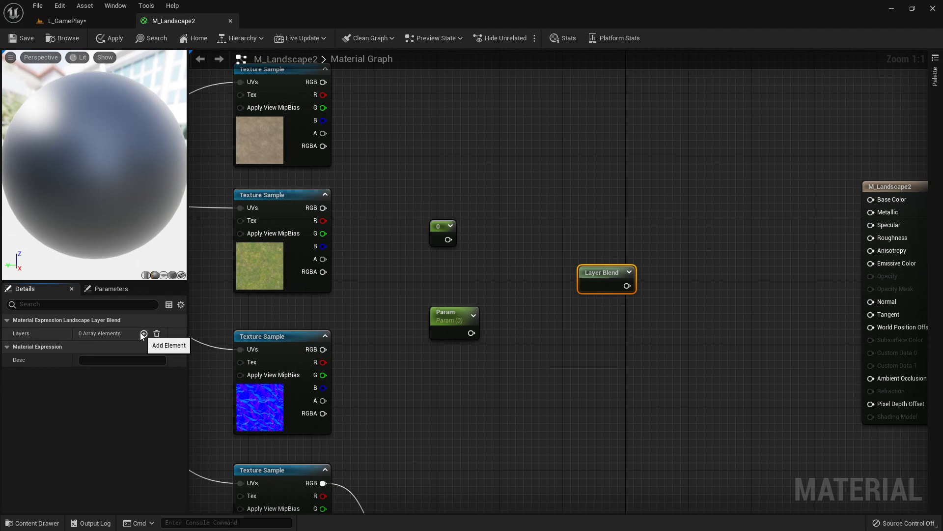
Review the browser guide's finished node graph, Landscape Layer Blend note and Layer Blend Base Color table
{"action": "right_click_drag", "start_coordinate": [394, 274], "coordinate": [523, 381]}
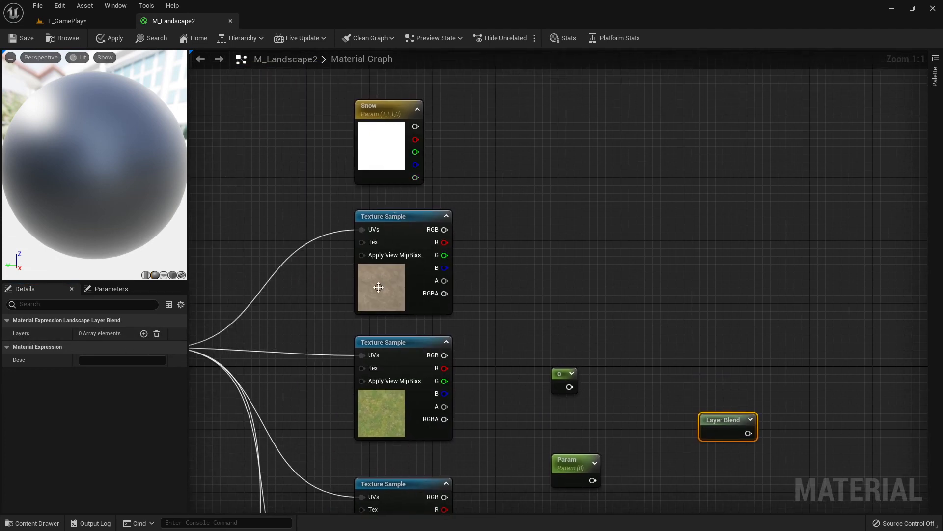
{"action": "right_click_drag", "start_coordinate": [480, 409], "coordinate": [505, 77]}
{"action": "right_click_drag", "start_coordinate": [525, 235], "coordinate": [481, 435]}
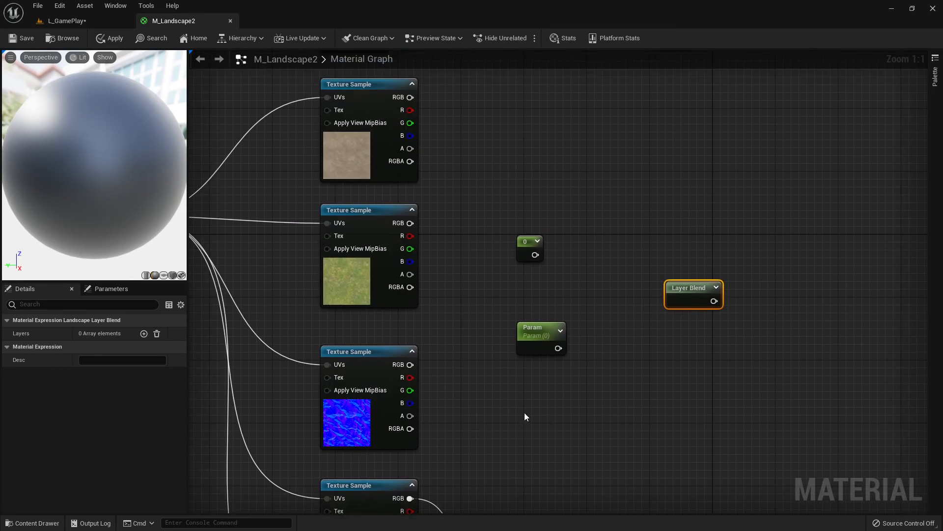
{"action": "right_click_drag", "start_coordinate": [683, 294], "coordinate": [498, 340]}
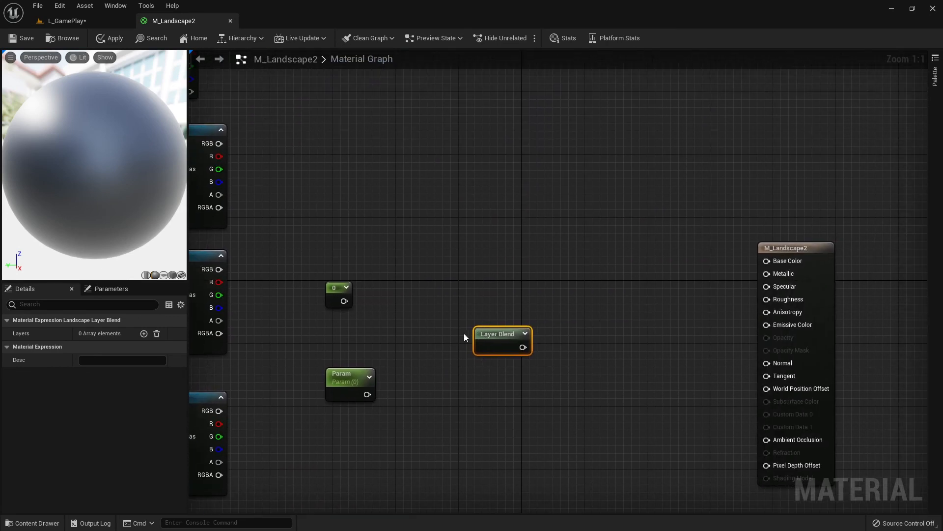
{"action": "key", "text": "alt+Tab"}
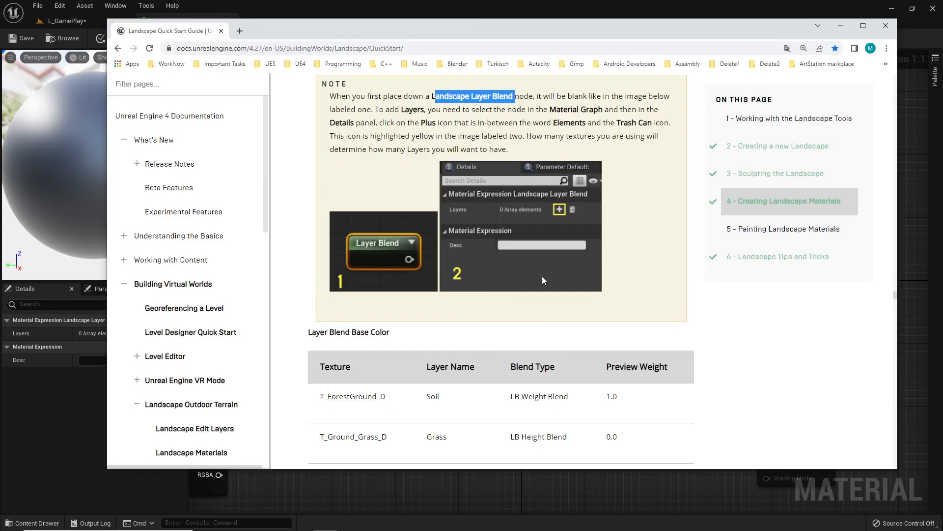
{"action": "scroll", "coordinate": [565, 309], "scroll_direction": "down", "scroll_amount": 13}
{"action": "scroll", "coordinate": [566, 309], "scroll_direction": "down", "scroll_amount": 12}
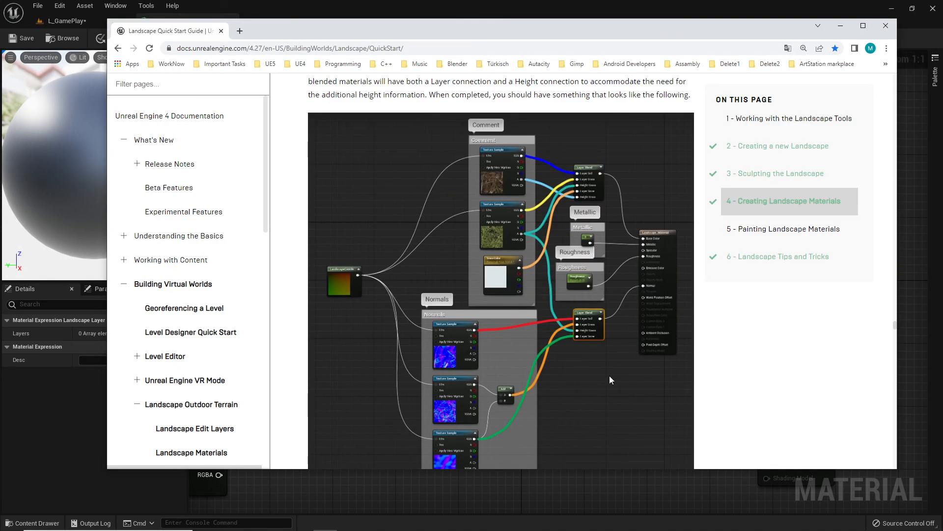
{"action": "scroll", "coordinate": [599, 362], "scroll_direction": "up", "scroll_amount": 10}
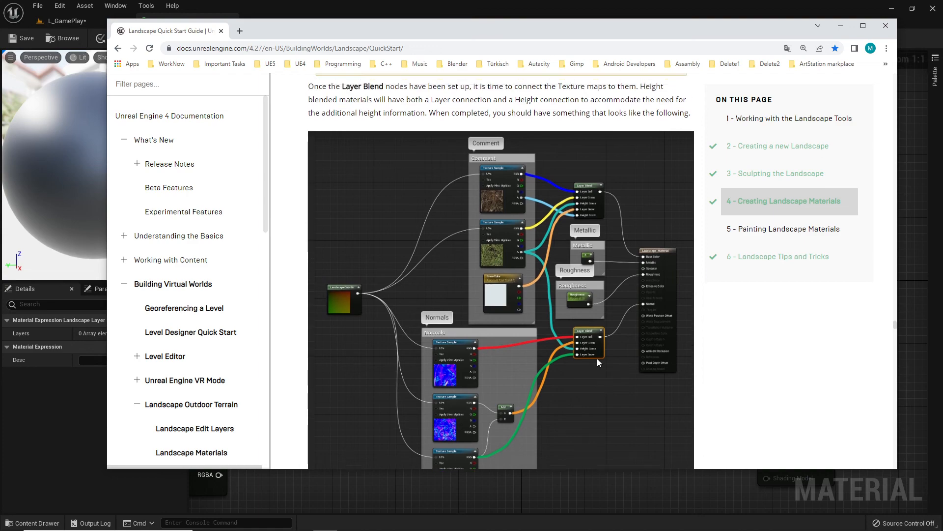
{"action": "scroll", "coordinate": [610, 364], "scroll_direction": "up", "scroll_amount": 15}
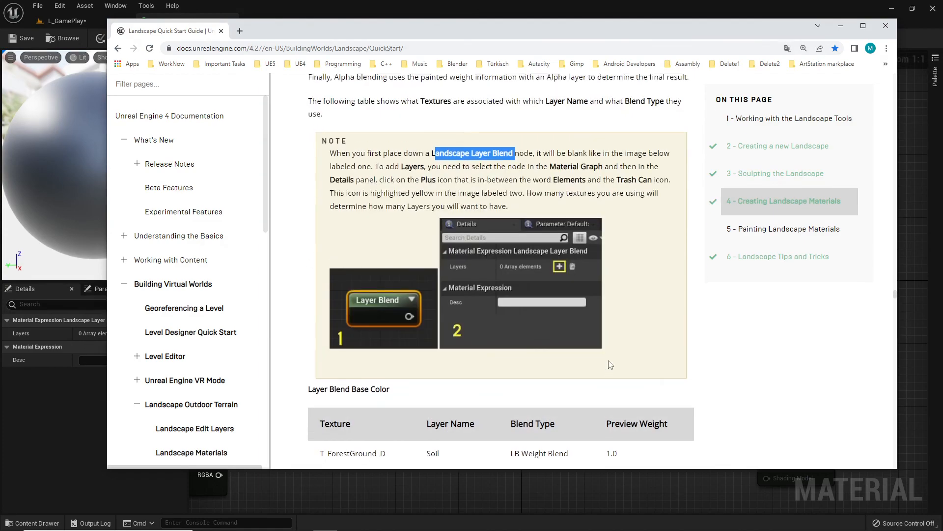
{"action": "scroll", "coordinate": [607, 355], "scroll_direction": "down", "scroll_amount": 10}
{"action": "scroll", "coordinate": [607, 355], "scroll_direction": "down", "scroll_amount": 3}
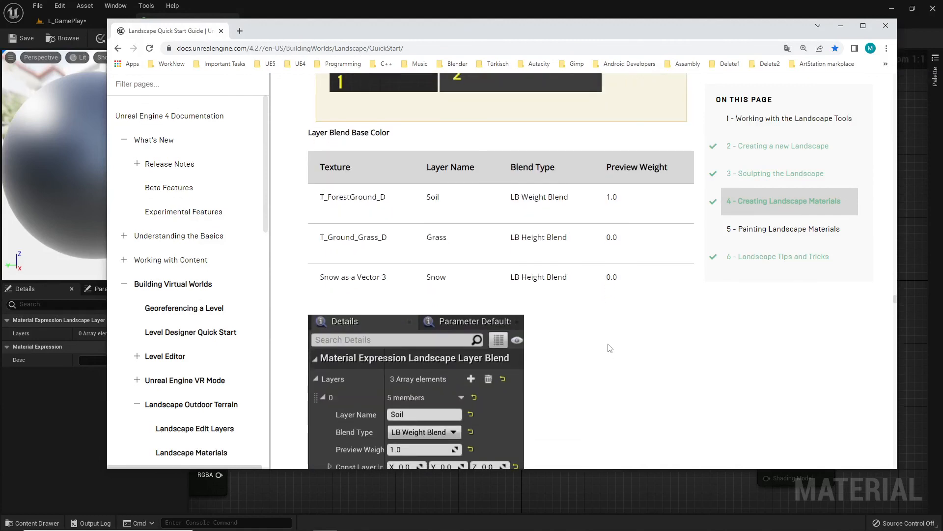
{"action": "key", "text": "alt+Tab"}
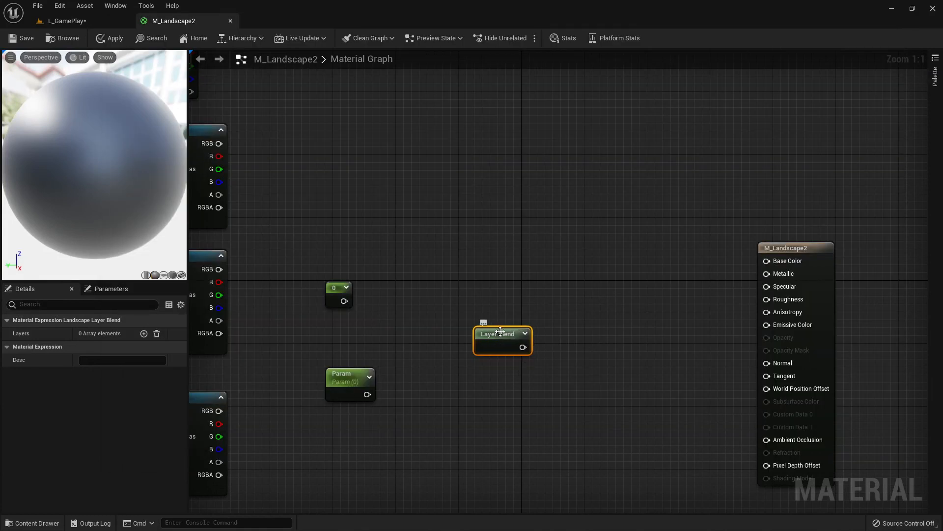
Add three layer elements to the Layer Blend node and move the node up, above the level of the Constant node
{"action": "left_click", "coordinate": [144, 333]}
{"action": "left_click", "coordinate": [144, 333]}
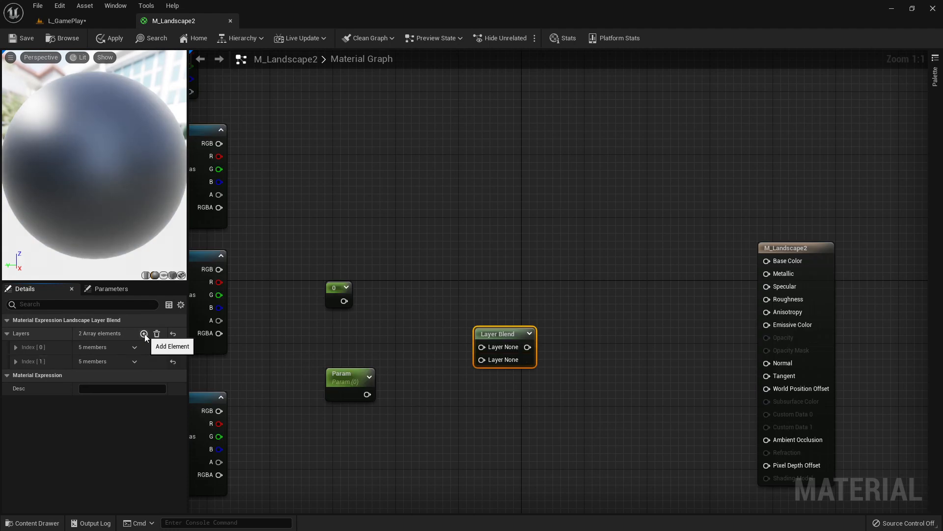
{"action": "left_click", "coordinate": [144, 333]}
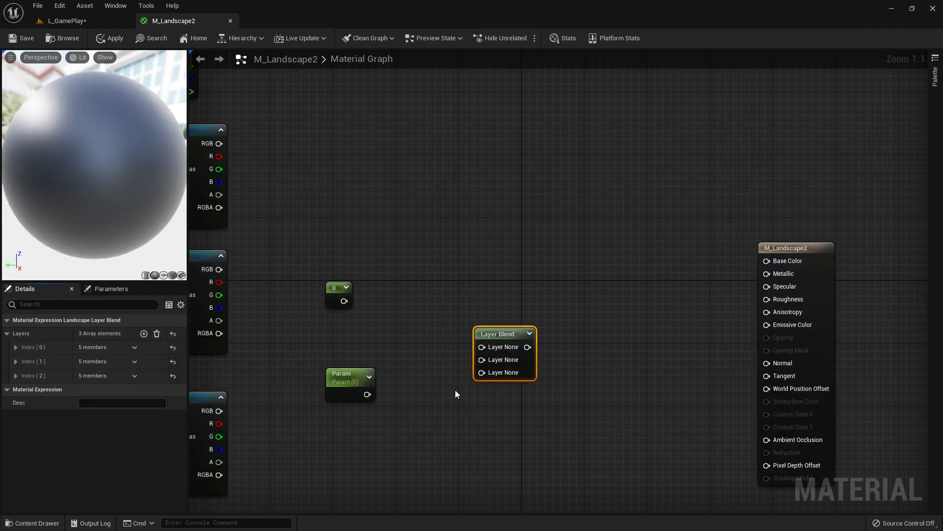
{"action": "right_click_drag", "start_coordinate": [292, 156], "coordinate": [520, 175]}
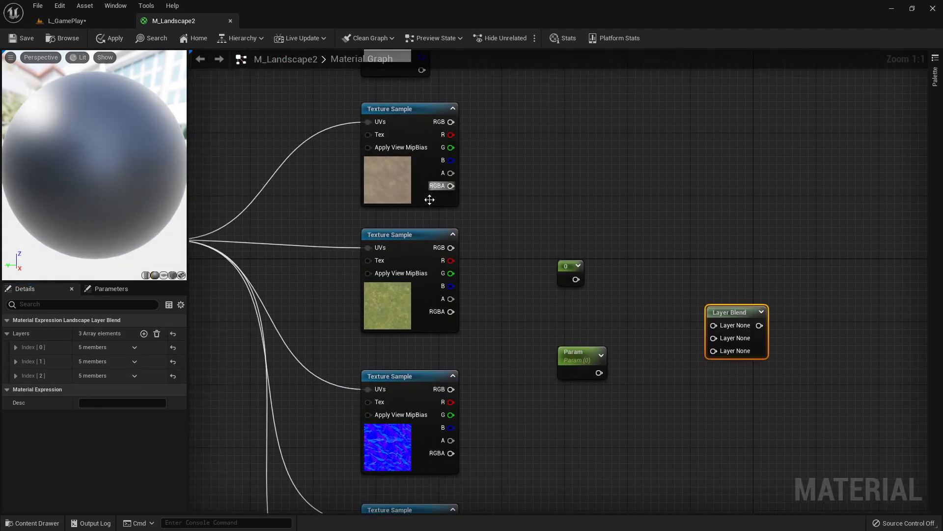
{"action": "right_click_drag", "start_coordinate": [402, 77], "coordinate": [394, 238]}
{"action": "right_click_drag", "start_coordinate": [695, 412], "coordinate": [567, 208]}
{"action": "left_click_drag", "start_coordinate": [596, 265], "coordinate": [572, 163]}
Add a second LandscapeLayerBlend node and place it below the first one, beside the Param node
{"action": "right_click_drag", "start_coordinate": [560, 340], "coordinate": [611, 198]}
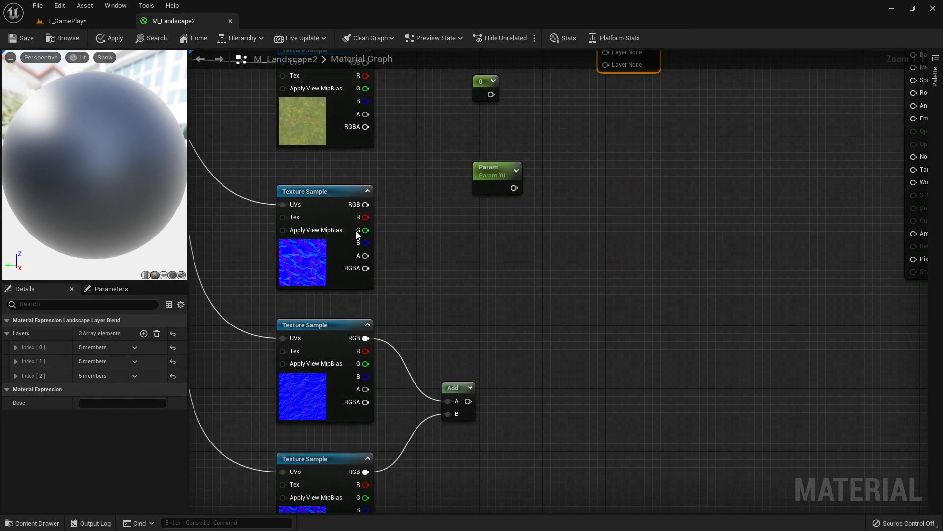
{"action": "right_click_drag", "start_coordinate": [611, 237], "coordinate": [518, 380]}
{"action": "right_click", "coordinate": [517, 385]}
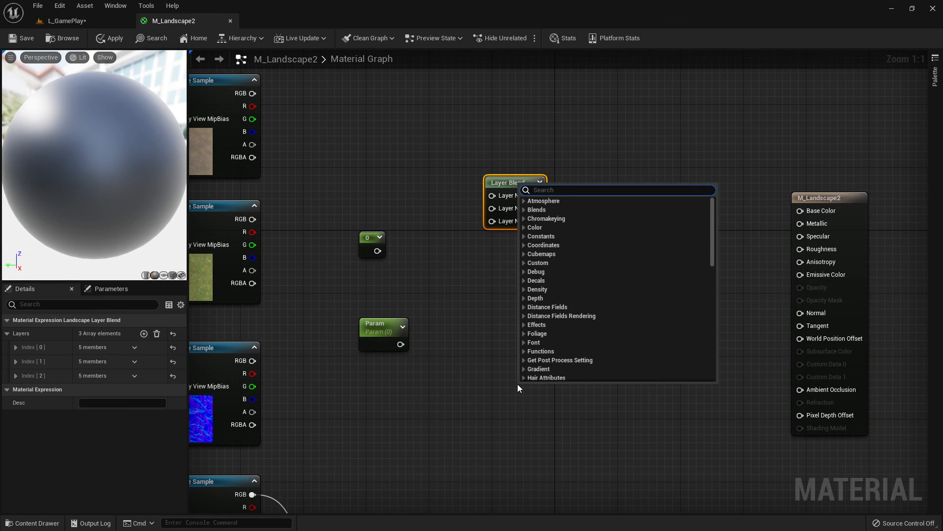
{"action": "type", "text": "land"}
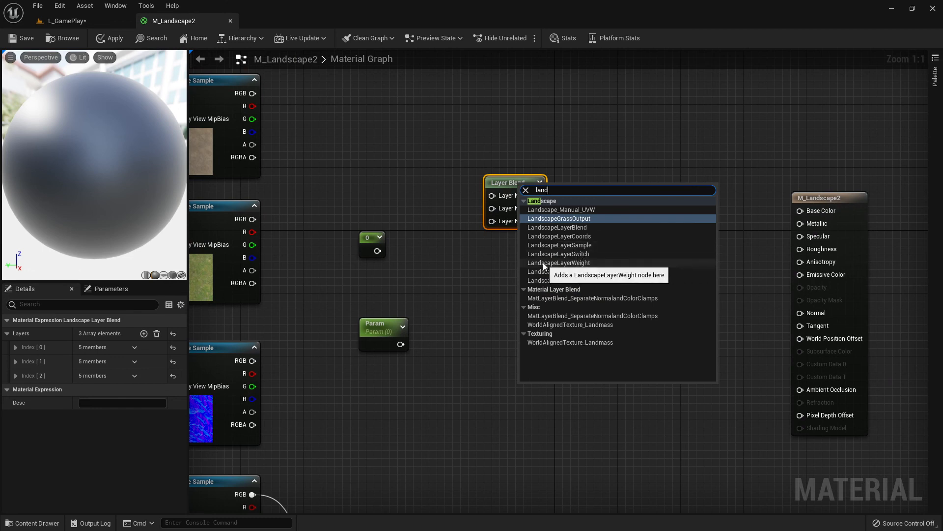
{"action": "left_click", "coordinate": [579, 228]}
{"action": "left_click_drag", "start_coordinate": [535, 390], "coordinate": [510, 341]}
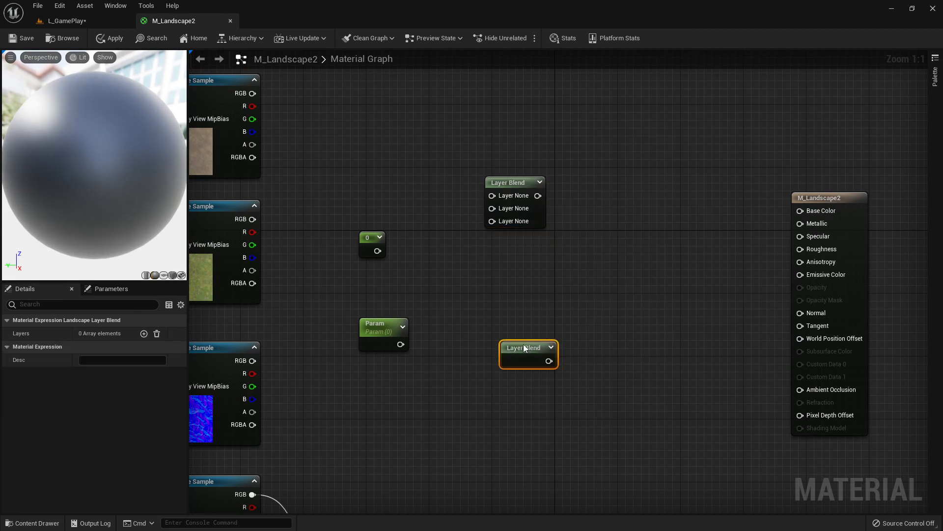
Give the second Layer Blend node three layer elements and move it down beside the normal textures and Add node
{"action": "left_click", "coordinate": [143, 334]}
{"action": "left_click", "coordinate": [144, 334]}
{"action": "left_click", "coordinate": [143, 334]}
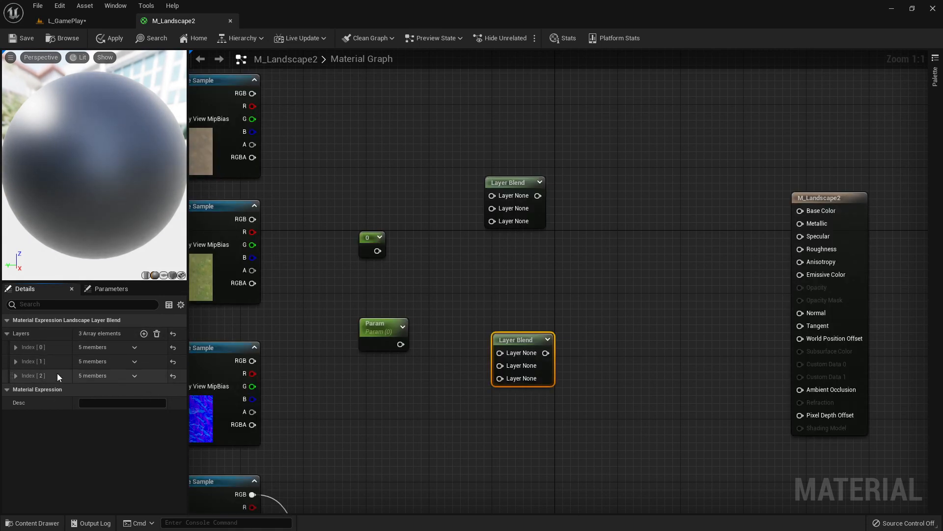
{"action": "right_click_drag", "start_coordinate": [444, 432], "coordinate": [541, 265]}
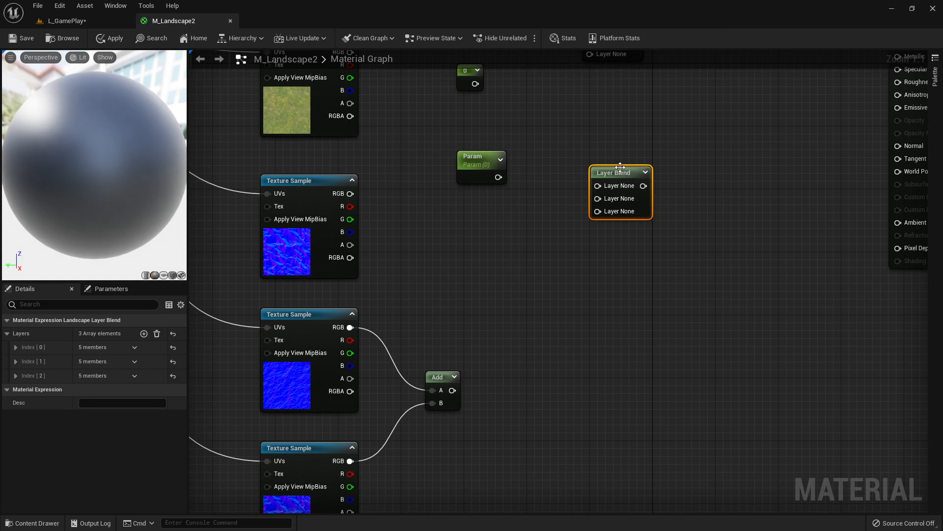
{"action": "left_click_drag", "start_coordinate": [620, 168], "coordinate": [629, 327]}
{"action": "right_click_drag", "start_coordinate": [629, 239], "coordinate": [613, 401]}
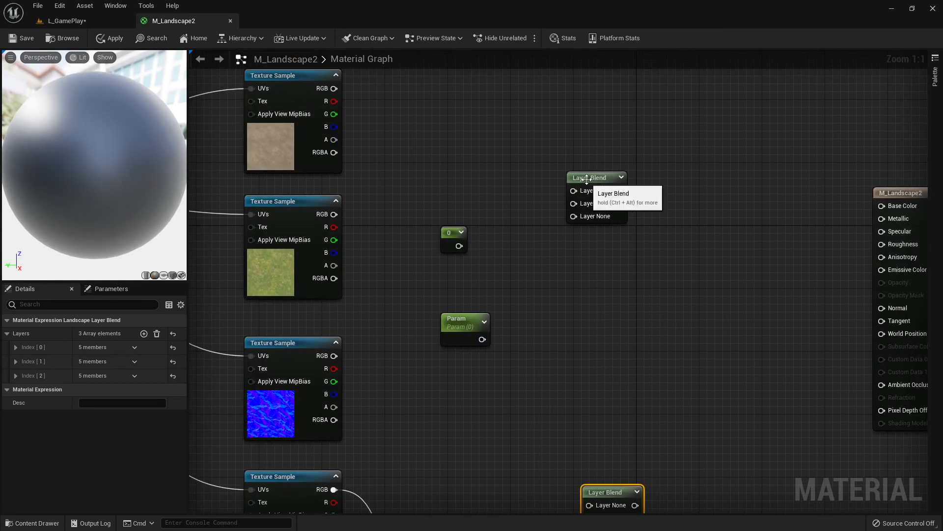
Select the upper Layer Blend node and read the guide's layer names, blend types and preview weights for base color and normal
{"action": "left_click", "coordinate": [609, 198]}
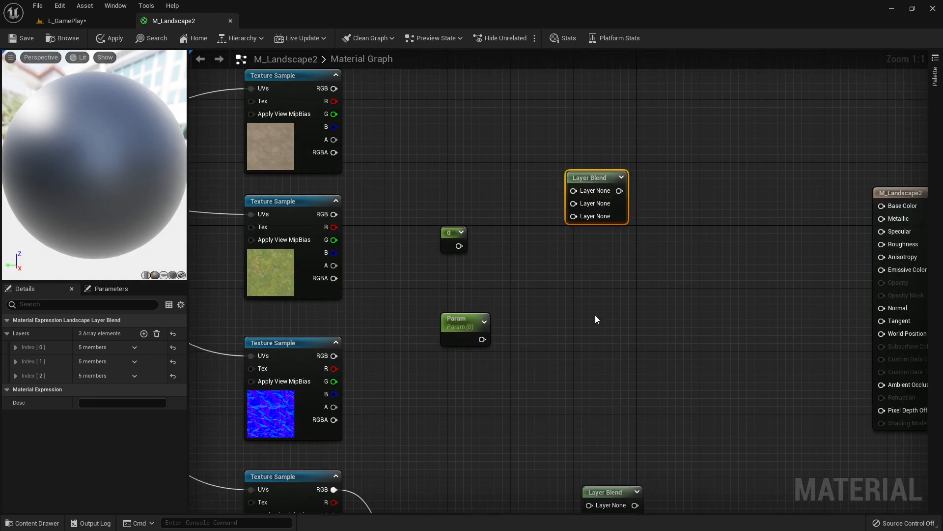
{"action": "key", "text": "alt+Tab"}
{"action": "scroll", "coordinate": [519, 300], "scroll_direction": "down", "scroll_amount": 10}
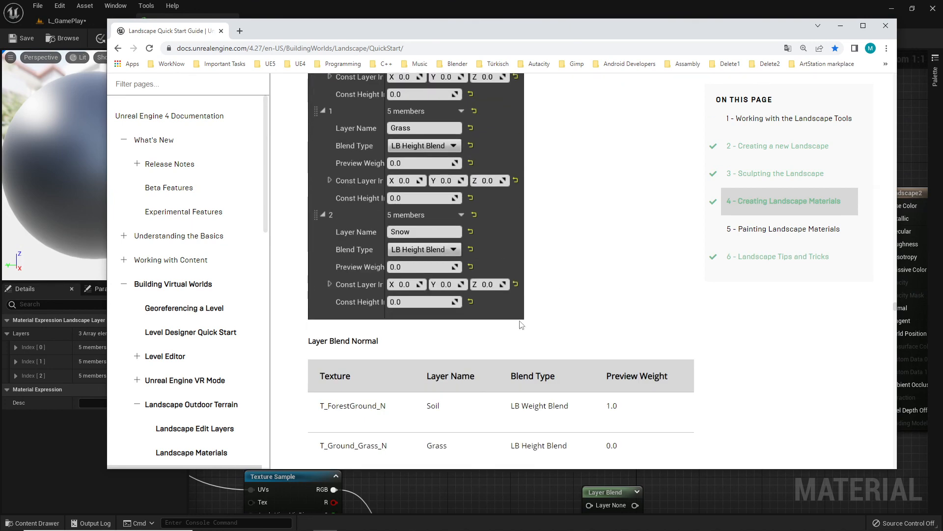
{"action": "scroll", "coordinate": [556, 218], "scroll_direction": "up", "scroll_amount": 13}
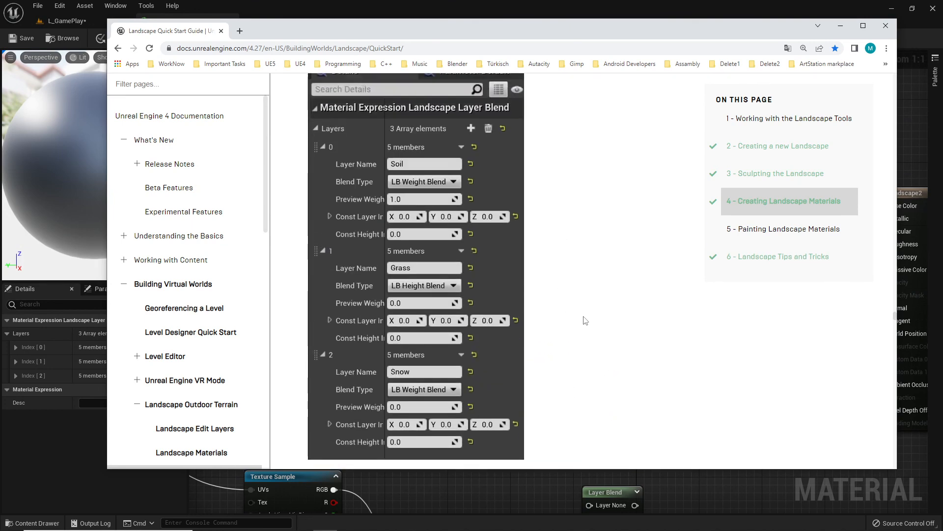
{"action": "scroll", "coordinate": [546, 329], "scroll_direction": "down", "scroll_amount": 10}
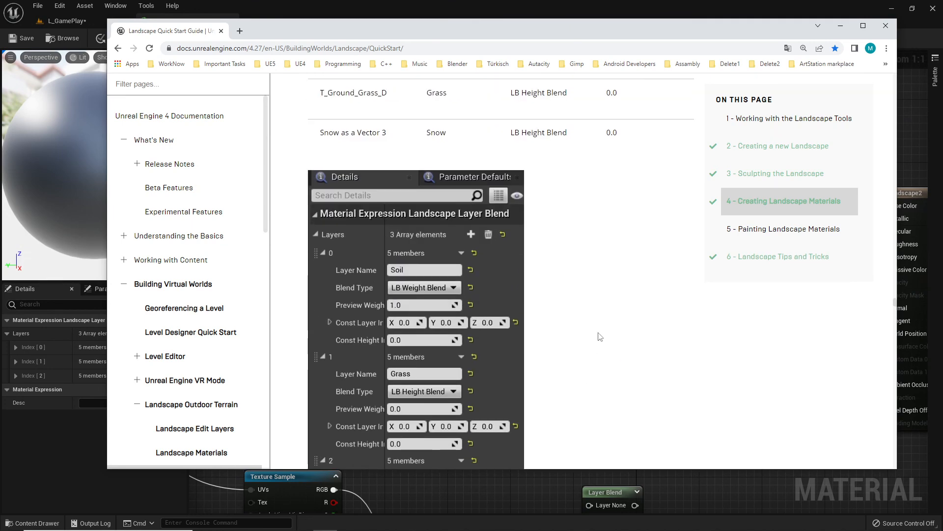
{"action": "scroll", "coordinate": [600, 337], "scroll_direction": "up", "scroll_amount": 5}
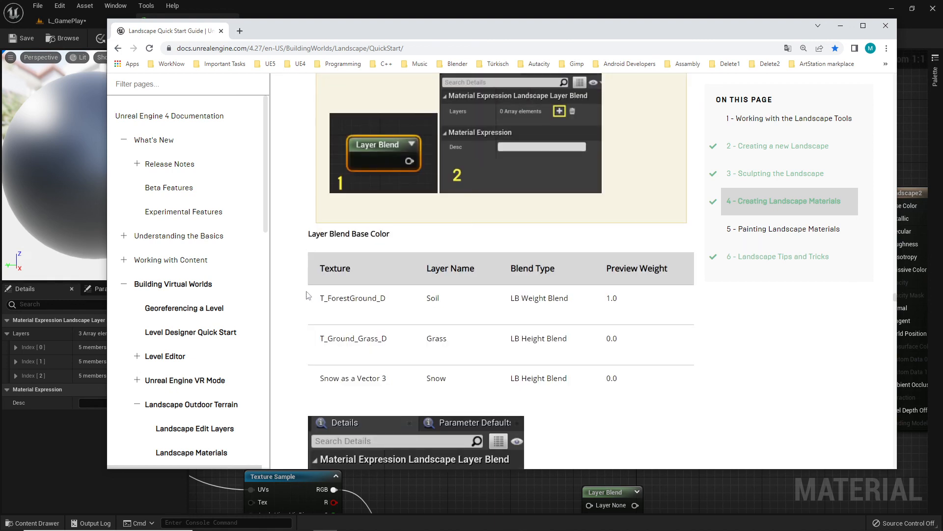
{"action": "scroll", "coordinate": [560, 324], "scroll_direction": "up", "scroll_amount": 8}
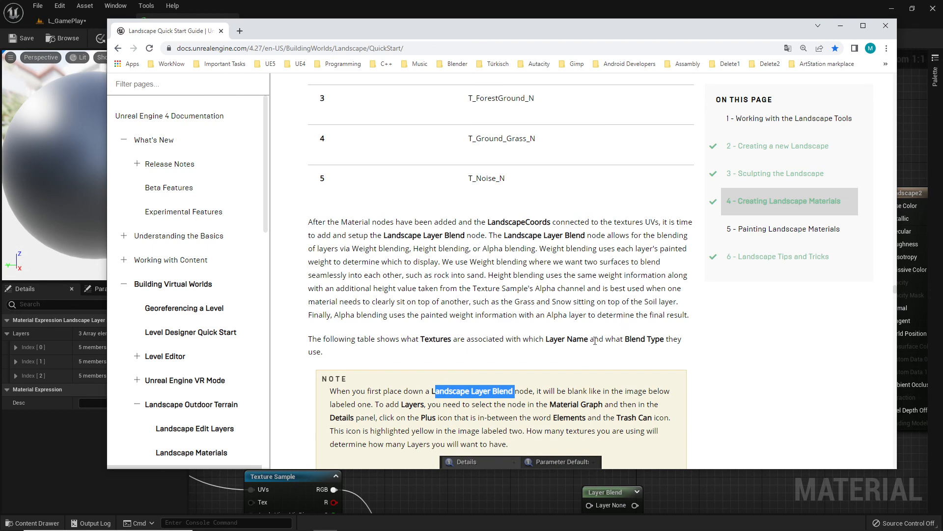
{"action": "scroll", "coordinate": [618, 375], "scroll_direction": "down", "scroll_amount": 13}
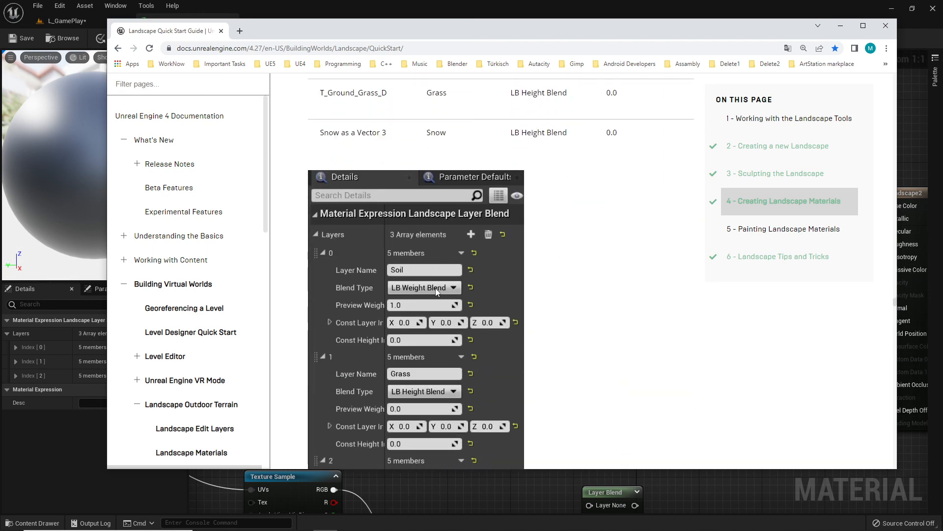
{"action": "scroll", "coordinate": [549, 313], "scroll_direction": "down", "scroll_amount": 2}
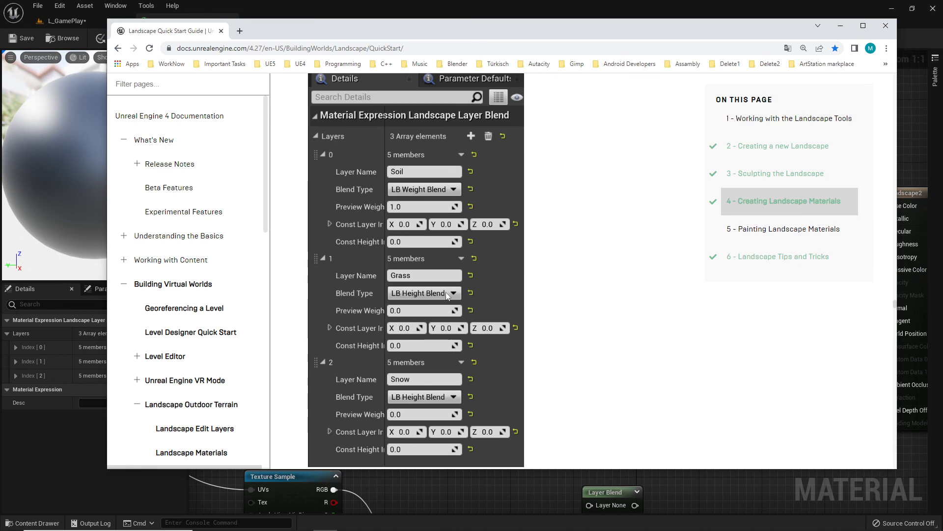
{"action": "scroll", "coordinate": [579, 332], "scroll_direction": "down", "scroll_amount": 2}
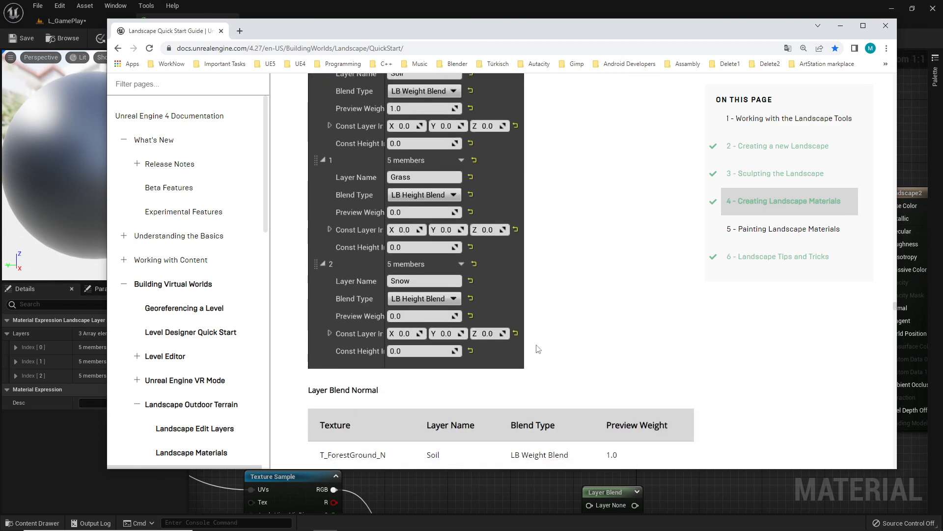
{"action": "scroll", "coordinate": [541, 350], "scroll_direction": "down", "scroll_amount": 10}
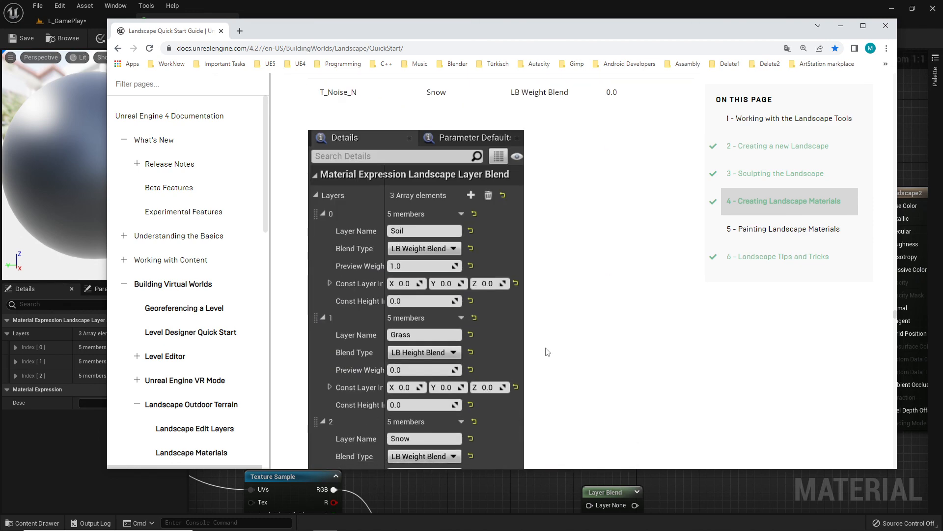
Read the guide's explanation of weight, height and alpha blending and its example layer settings for the Landscape Layer Blend node
{"action": "scroll", "coordinate": [547, 352], "scroll_direction": "down", "scroll_amount": 2}
{"action": "scroll", "coordinate": [678, 354], "scroll_direction": "up", "scroll_amount": 9}
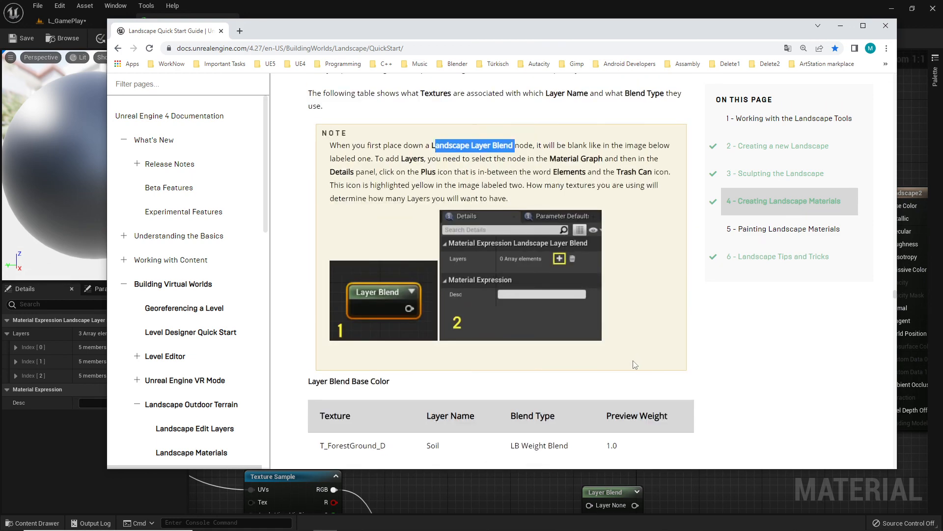
{"action": "scroll", "coordinate": [637, 361], "scroll_direction": "down", "scroll_amount": 3}
{"action": "scroll", "coordinate": [631, 333], "scroll_direction": "up", "scroll_amount": 7}
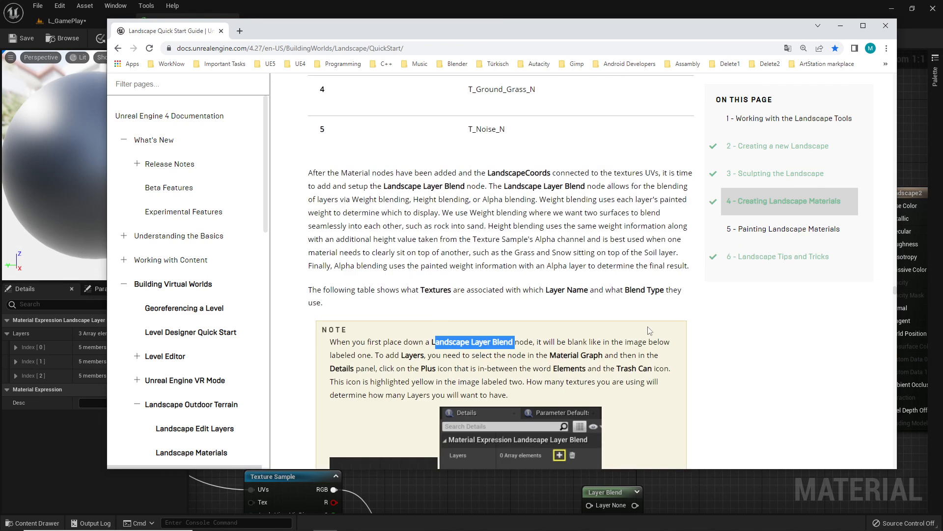
{"action": "scroll", "coordinate": [648, 329], "scroll_direction": "down", "scroll_amount": 4}
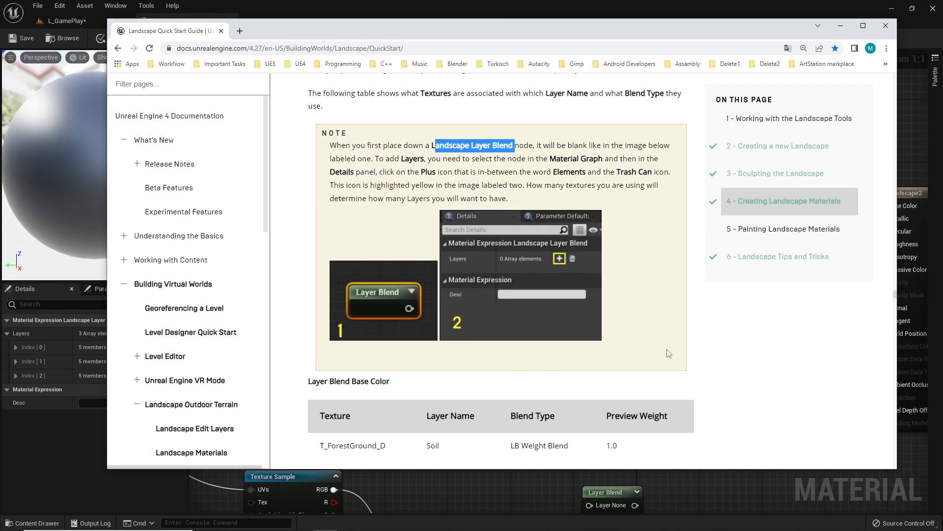
{"action": "scroll", "coordinate": [653, 350], "scroll_direction": "down", "scroll_amount": 15}
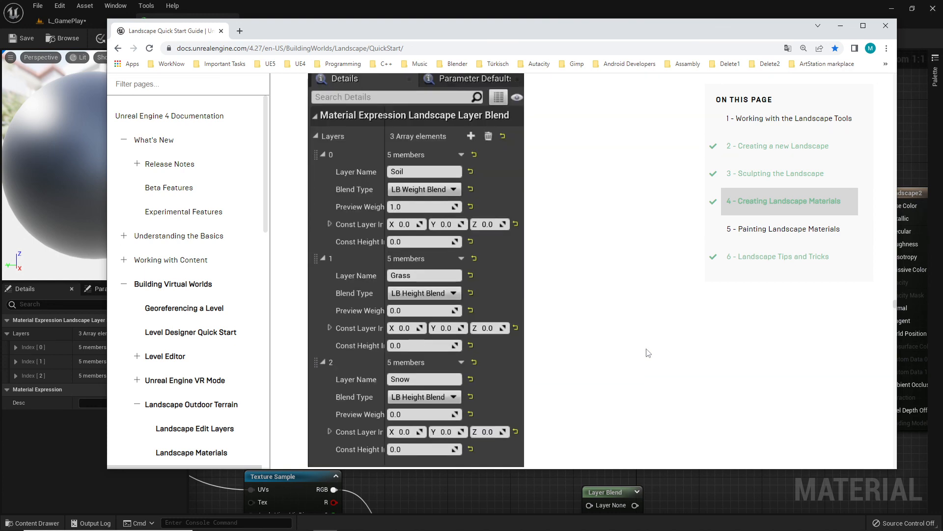
{"action": "scroll", "coordinate": [648, 352], "scroll_direction": "up", "scroll_amount": 5}
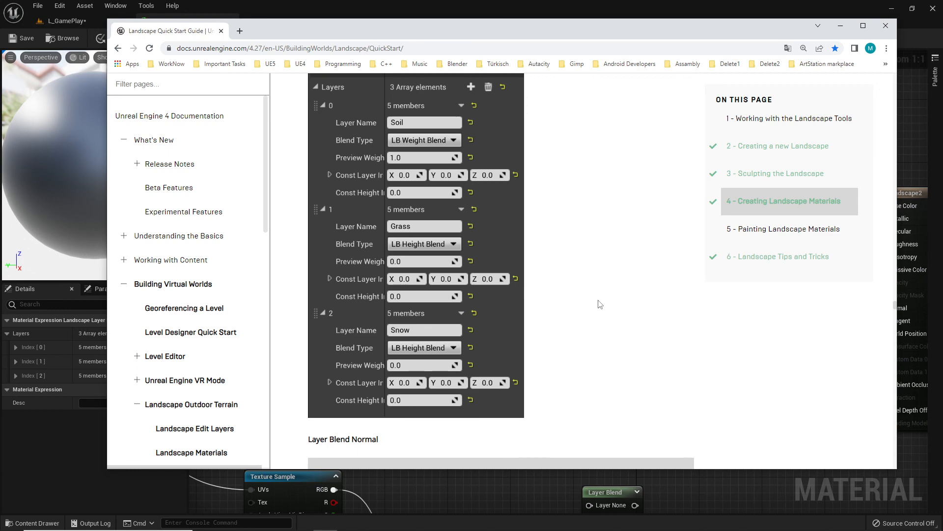
{"action": "key", "text": "alt+Tab"}
{"action": "key", "text": "alt+Tab"}
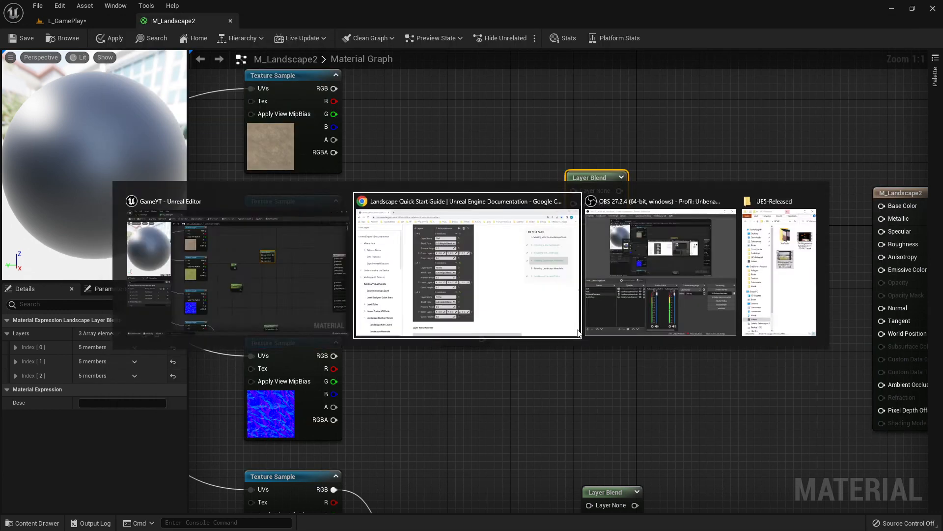
Examine the guide's finished graph image for how the textures, Layer Blend nodes and material inputs connect
{"action": "scroll", "coordinate": [511, 231], "scroll_direction": "down", "scroll_amount": 8}
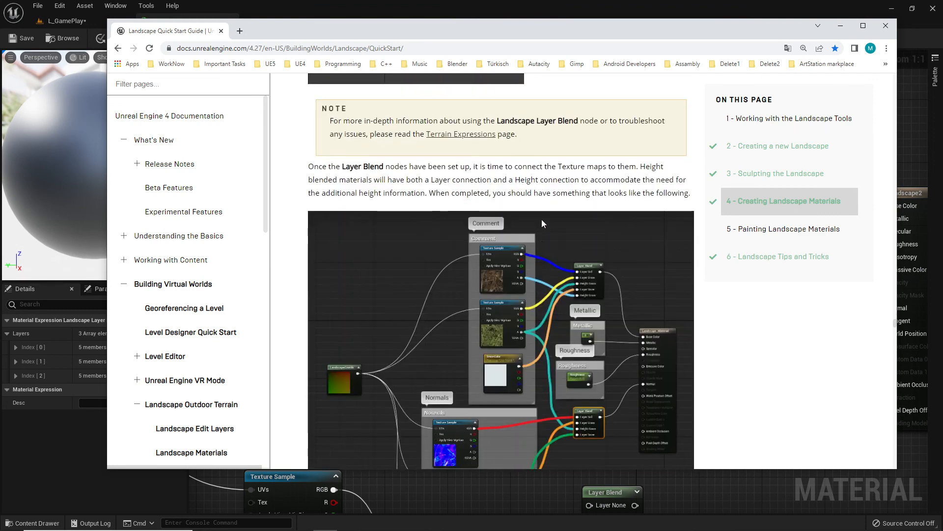
{"action": "scroll", "coordinate": [550, 236], "scroll_direction": "down", "scroll_amount": 7}
{"action": "scroll", "coordinate": [572, 271], "scroll_direction": "up", "scroll_amount": 6}
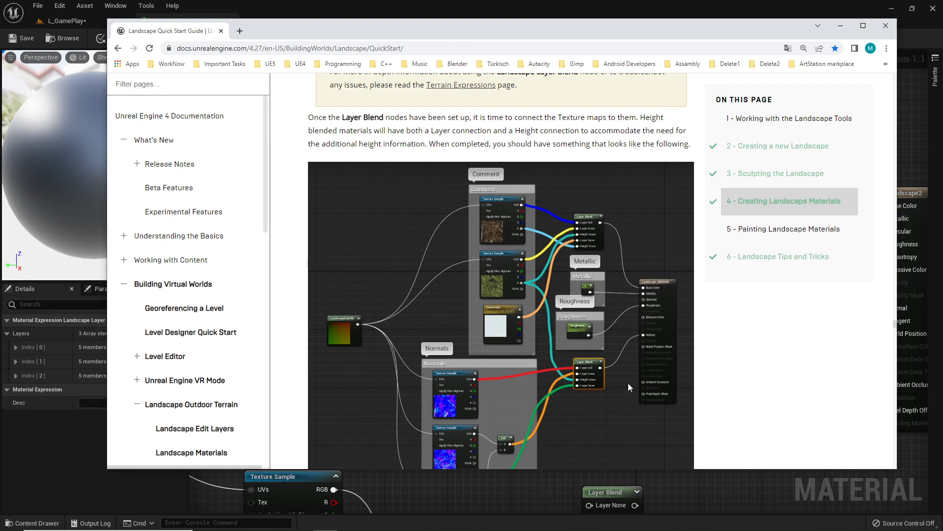
{"action": "scroll", "coordinate": [609, 339], "scroll_direction": "down", "scroll_amount": 5}
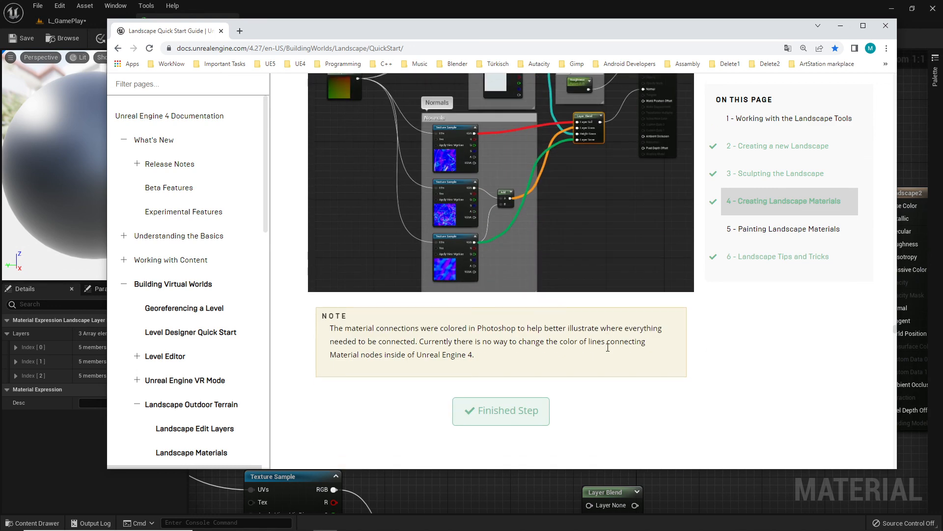
{"action": "scroll", "coordinate": [608, 348], "scroll_direction": "up", "scroll_amount": 4}
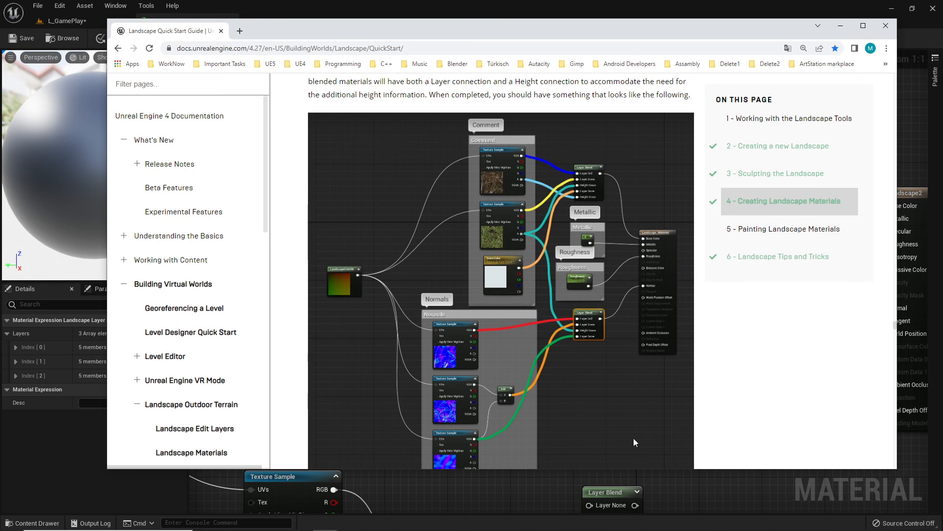
{"action": "scroll", "coordinate": [586, 301], "scroll_direction": "down", "scroll_amount": 10}
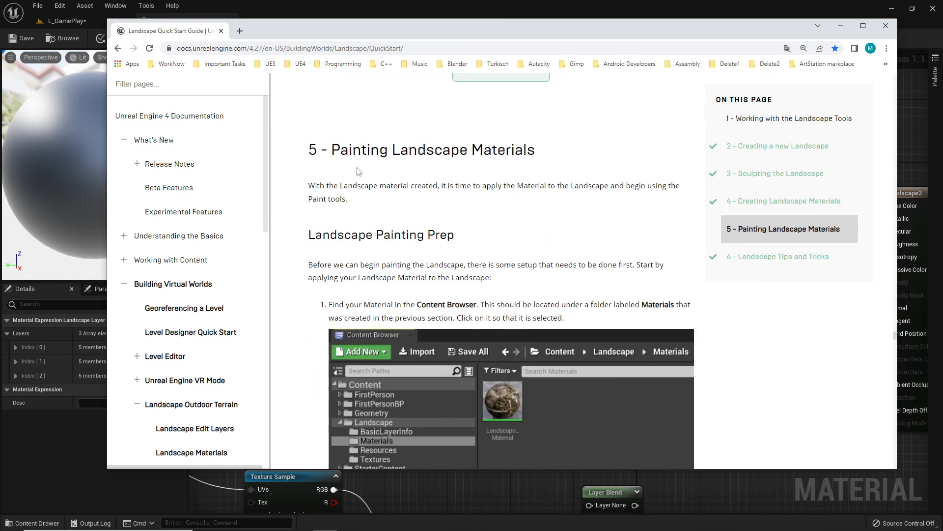
{"action": "scroll", "coordinate": [481, 92], "scroll_direction": "up", "scroll_amount": 12}
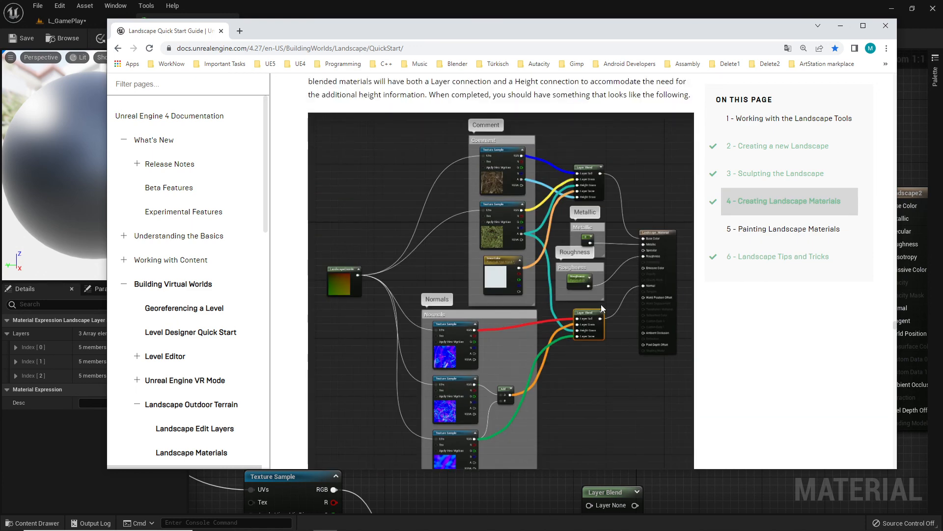
Recheck the guide's layer settings for base color and normal, and return to the M_Landscape2 graph in Unreal Editor
{"action": "scroll", "coordinate": [601, 305], "scroll_direction": "up", "scroll_amount": 10}
{"action": "scroll", "coordinate": [492, 235], "scroll_direction": "up", "scroll_amount": 5}
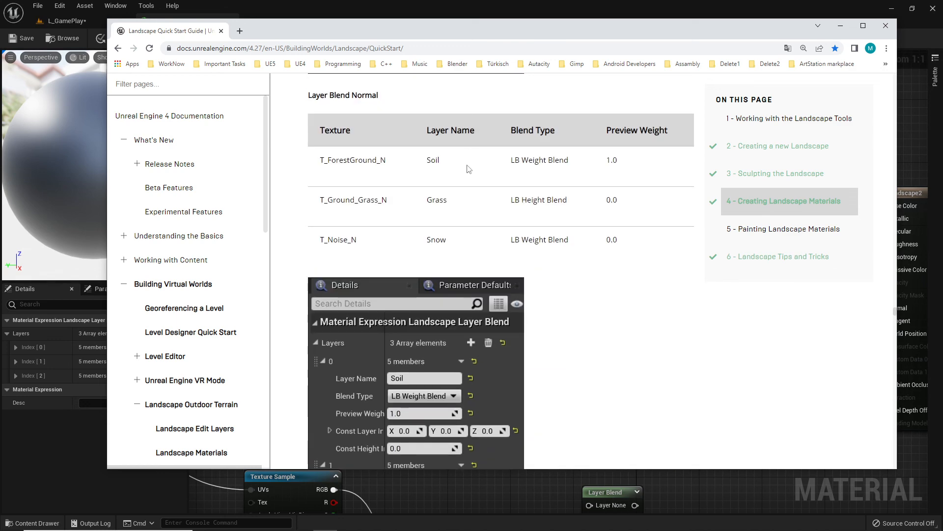
{"action": "scroll", "coordinate": [465, 269], "scroll_direction": "up", "scroll_amount": 12}
{"action": "scroll", "coordinate": [464, 379], "scroll_direction": "down", "scroll_amount": 7}
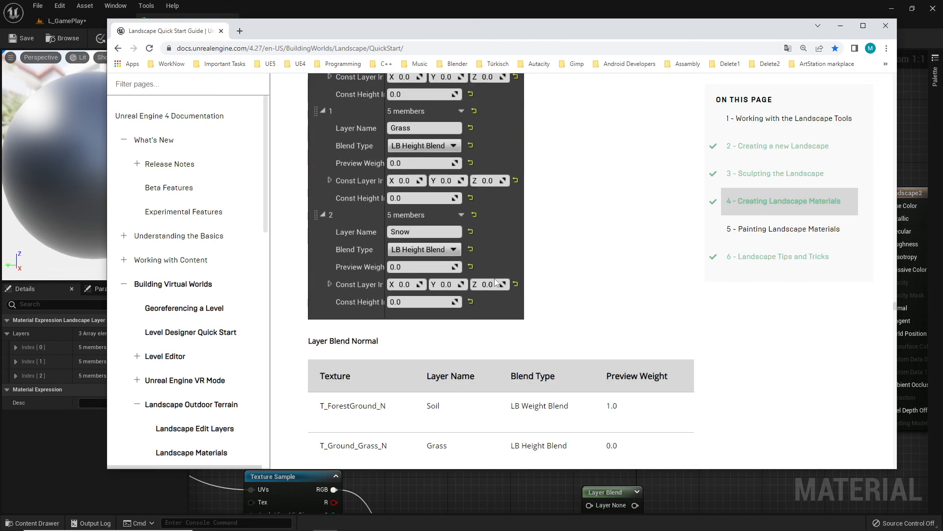
{"action": "scroll", "coordinate": [496, 283], "scroll_direction": "down", "scroll_amount": 11}
{"action": "key", "text": "alt+Tab"}
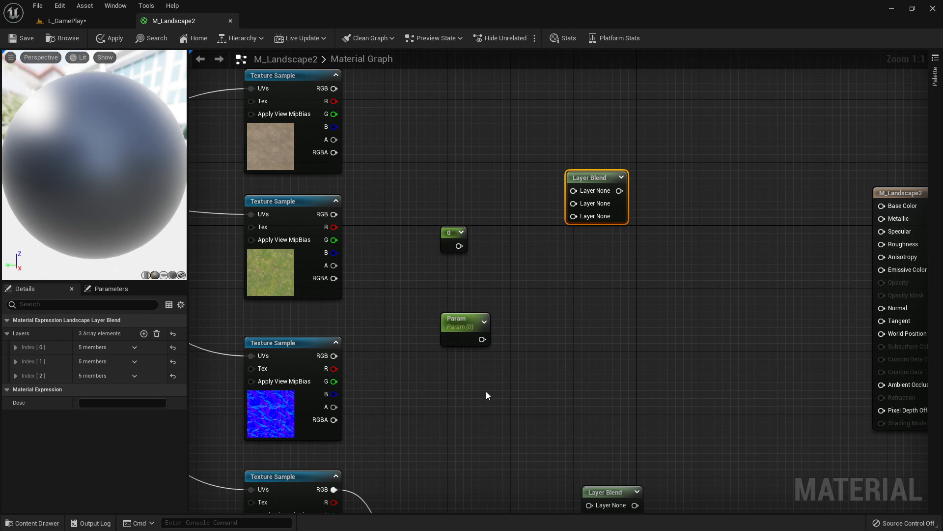
{"action": "scroll", "coordinate": [600, 311], "scroll_direction": "down", "scroll_amount": 3}
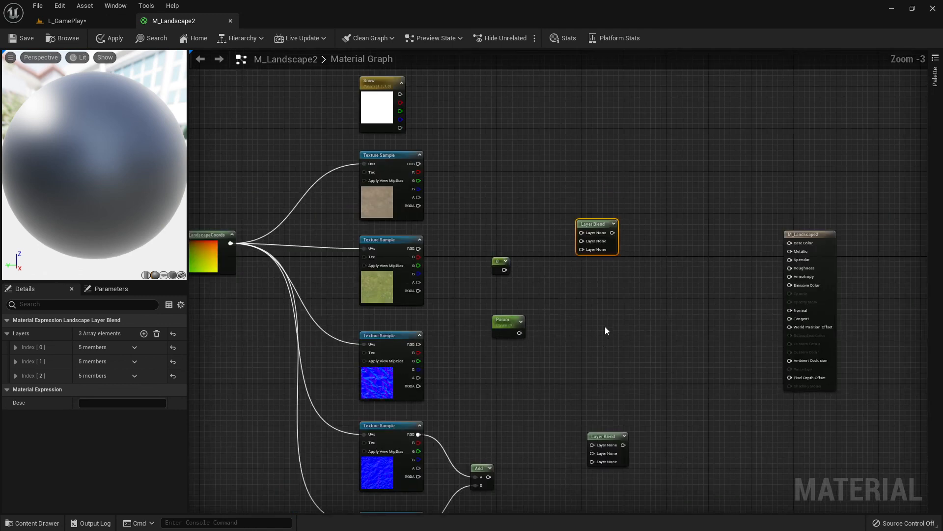
{"action": "right_click_drag", "start_coordinate": [605, 326], "coordinate": [616, 346]}
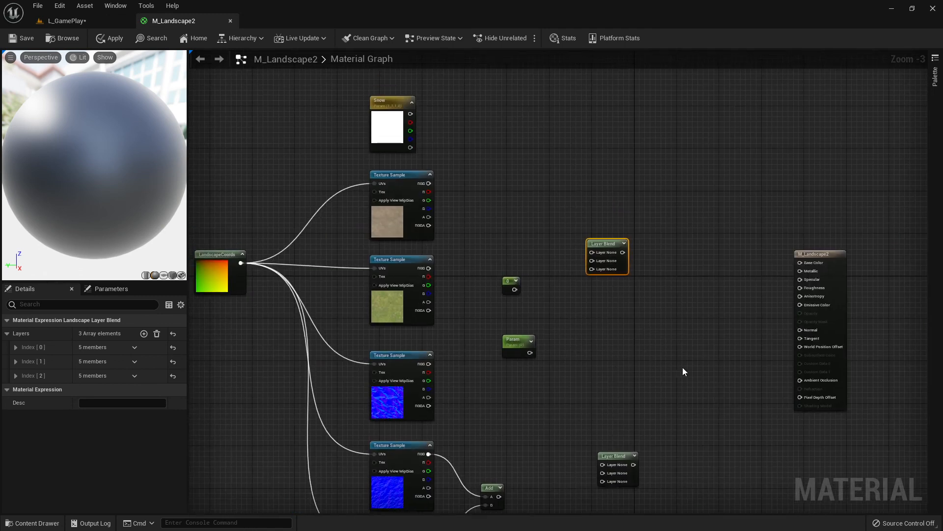